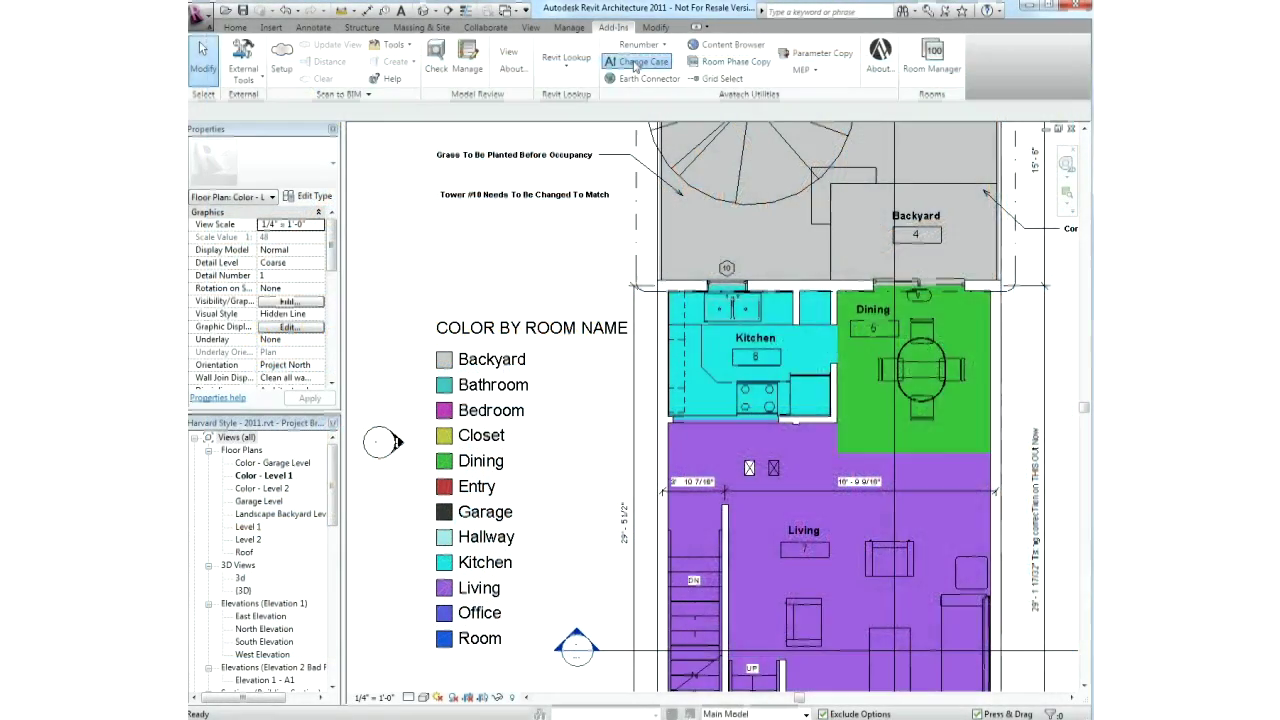
- Use Change Case to convert all room names in this model to ALL UPPER CASE
{"action": "left_click", "coordinate": [636, 63]}
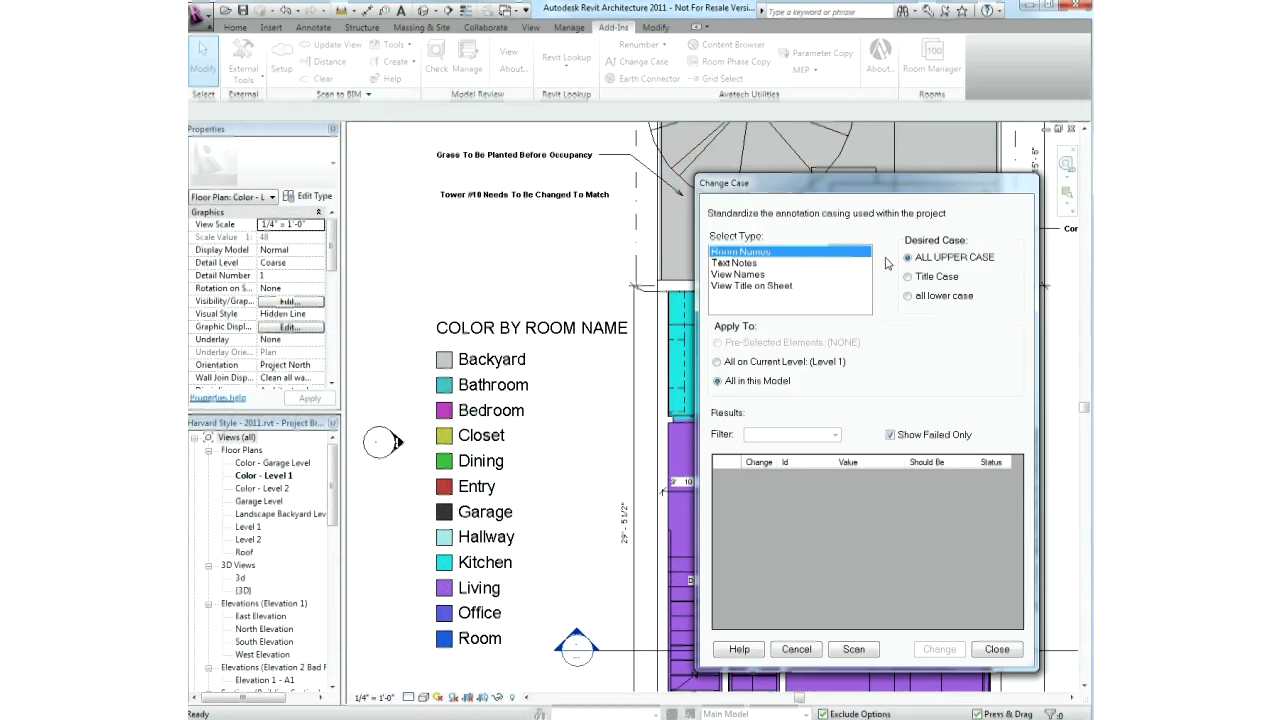
{"action": "left_click", "coordinate": [909, 277]}
{"action": "left_click", "coordinate": [910, 297]}
{"action": "left_click", "coordinate": [759, 263]}
{"action": "left_click", "coordinate": [759, 274]}
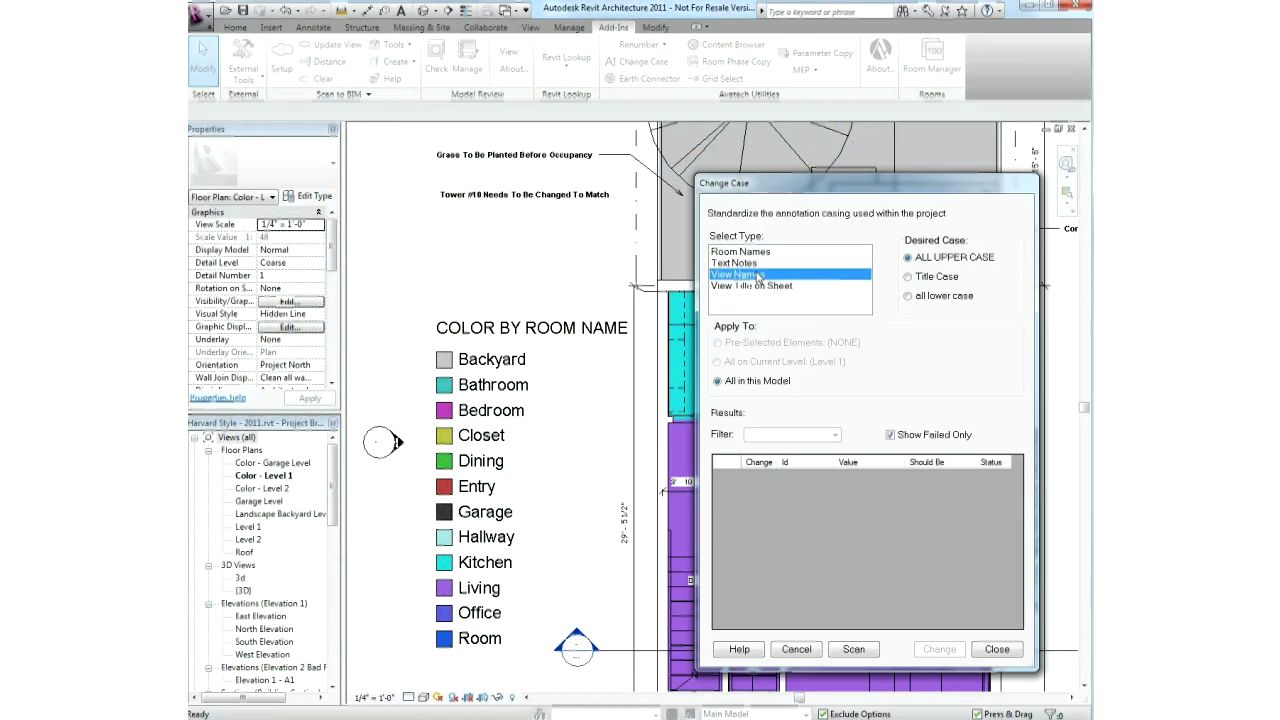
{"action": "left_click", "coordinate": [759, 287]}
{"action": "left_click", "coordinate": [755, 253]}
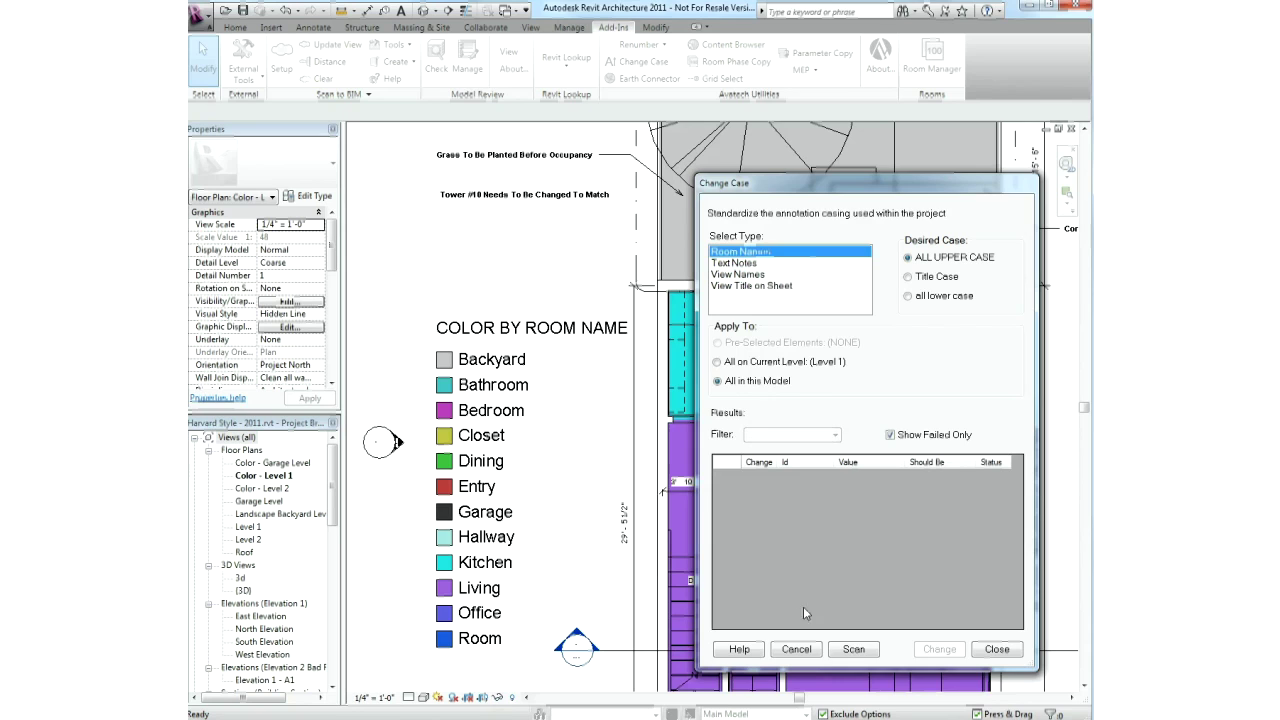
{"action": "left_click", "coordinate": [851, 649]}
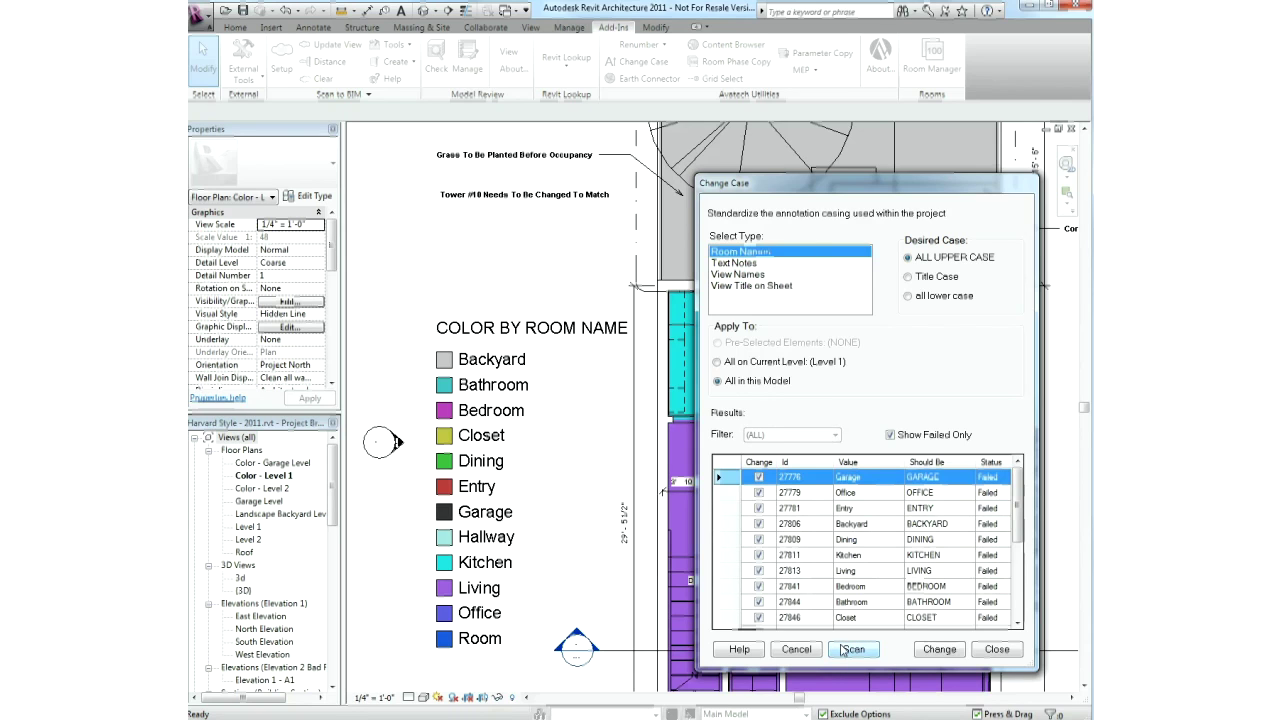
{"action": "left_click", "coordinate": [939, 650]}
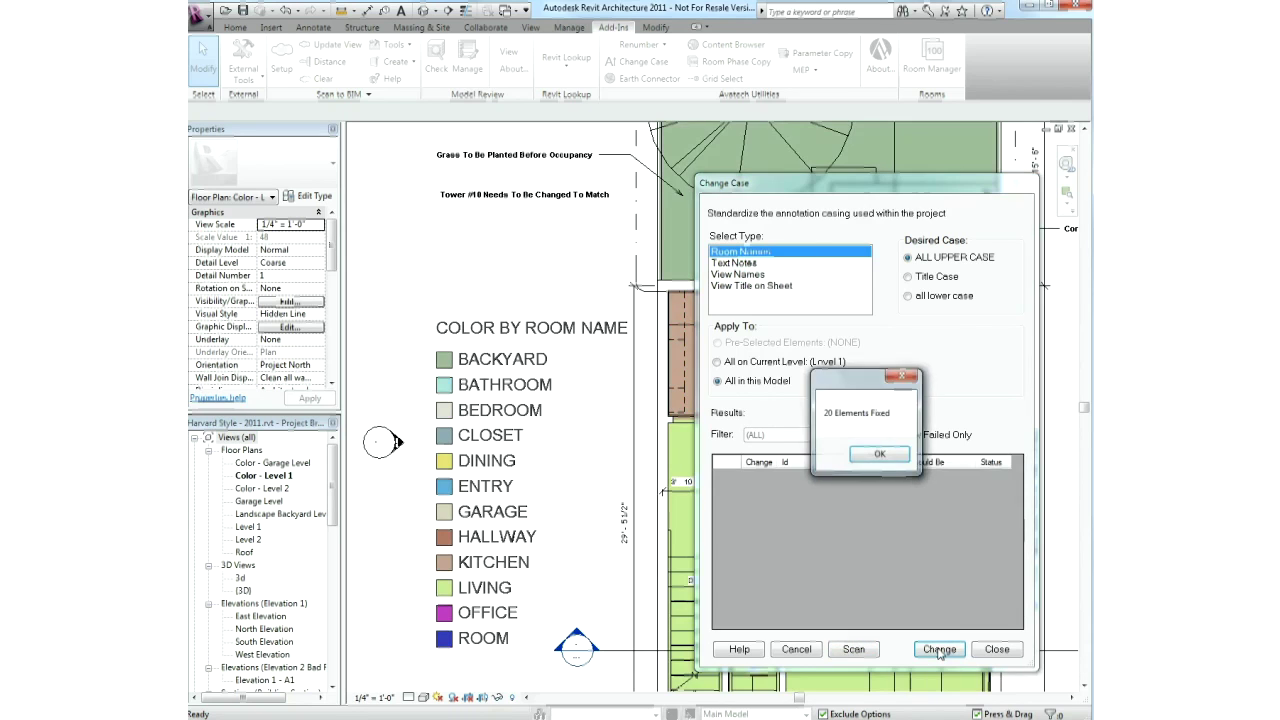
{"action": "left_click", "coordinate": [879, 453]}
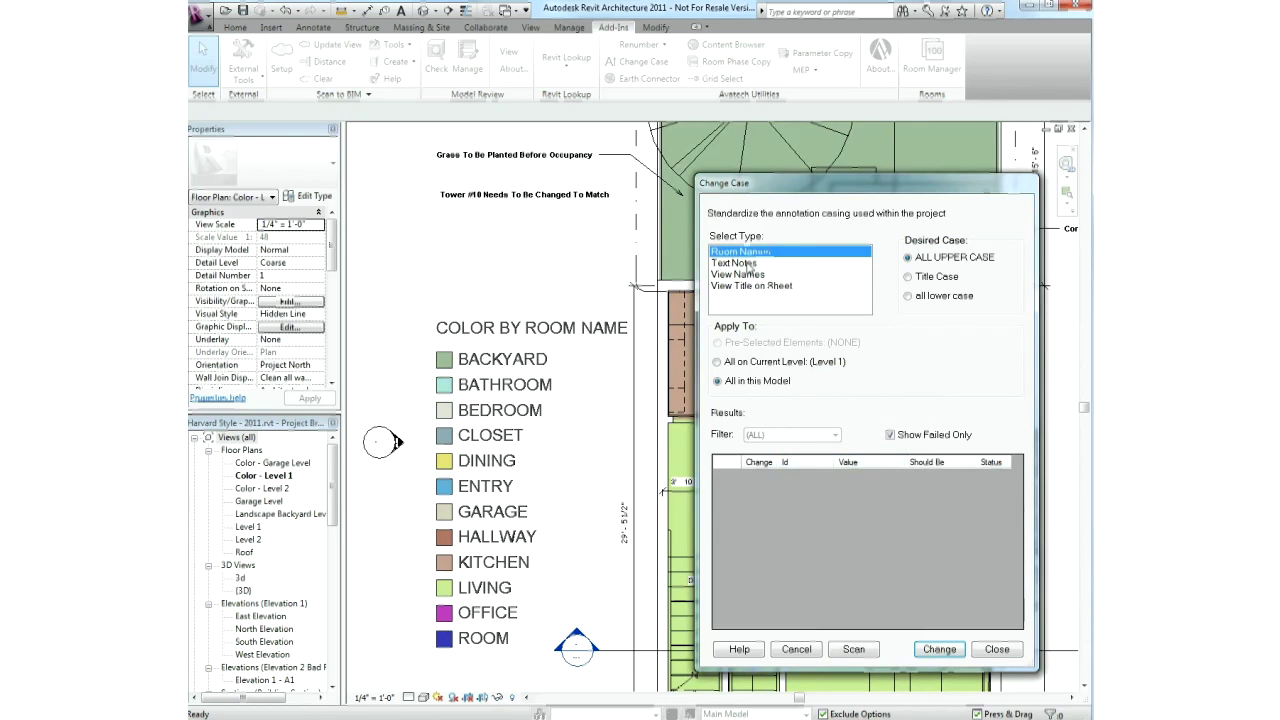
- Scan all text notes in the model and convert them to ALL UPPER CASE
{"action": "left_click", "coordinate": [748, 264]}
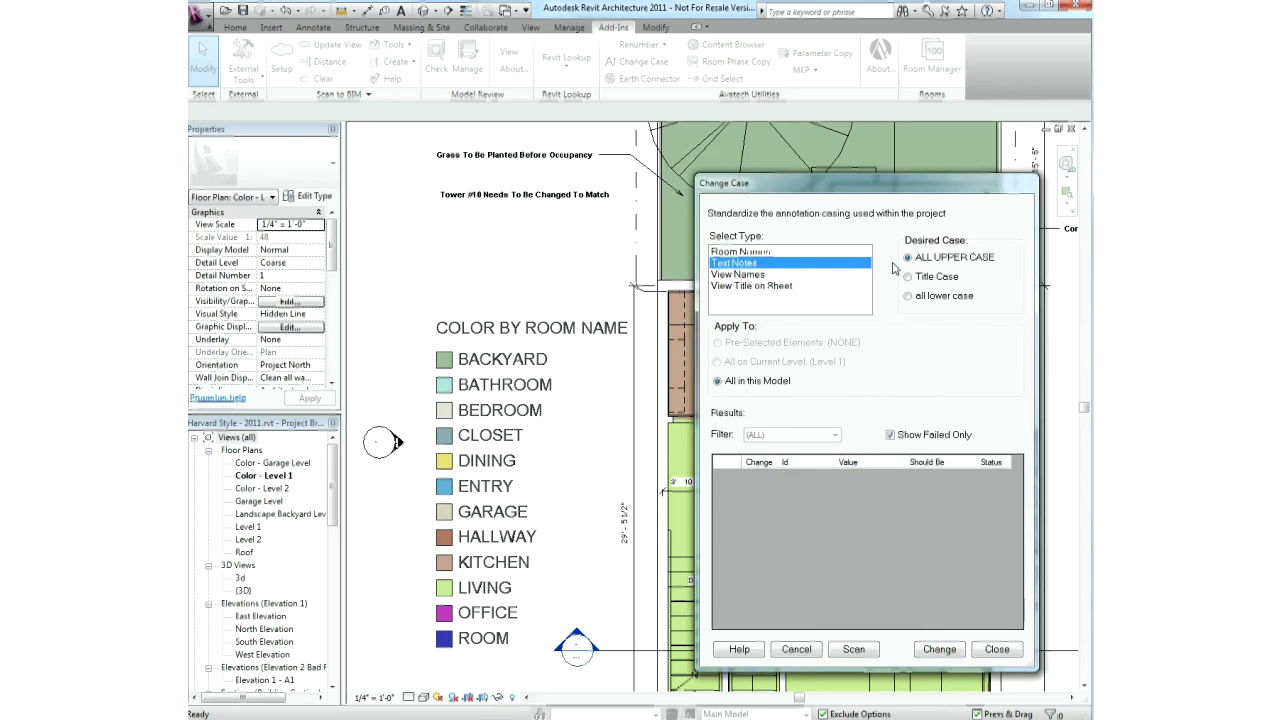
{"action": "left_click", "coordinate": [856, 650]}
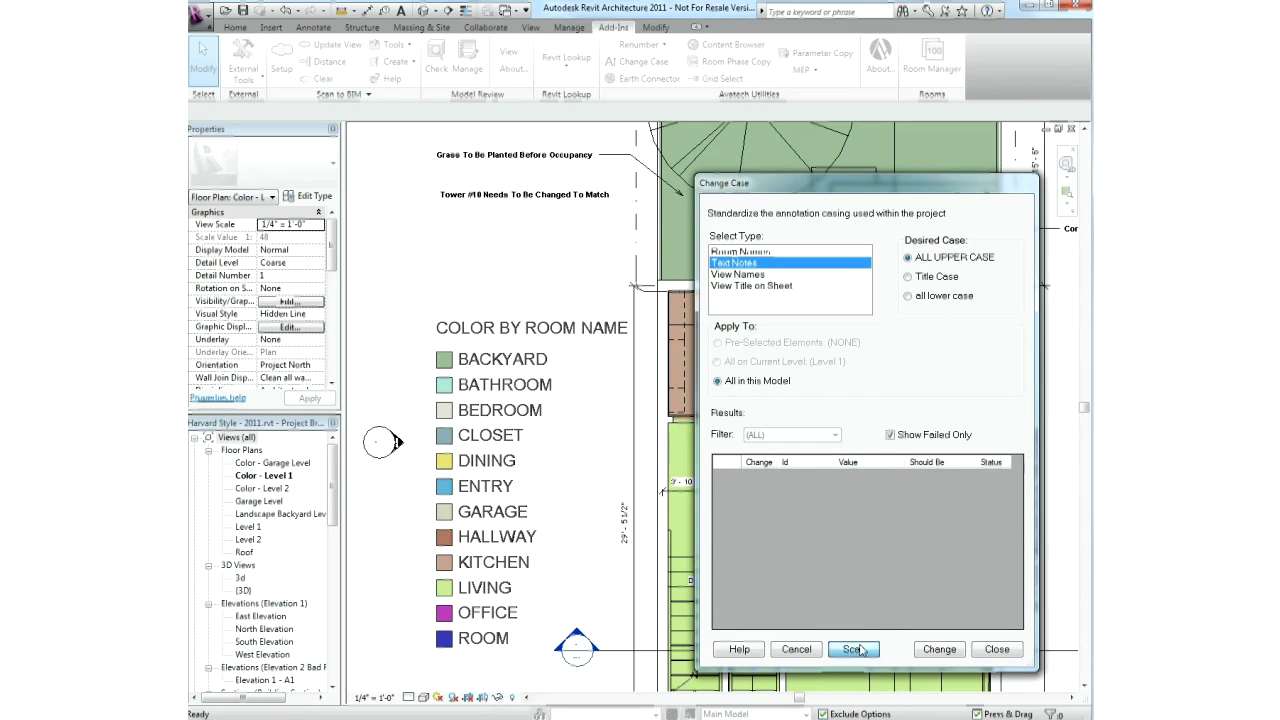
{"action": "left_click", "coordinate": [927, 650]}
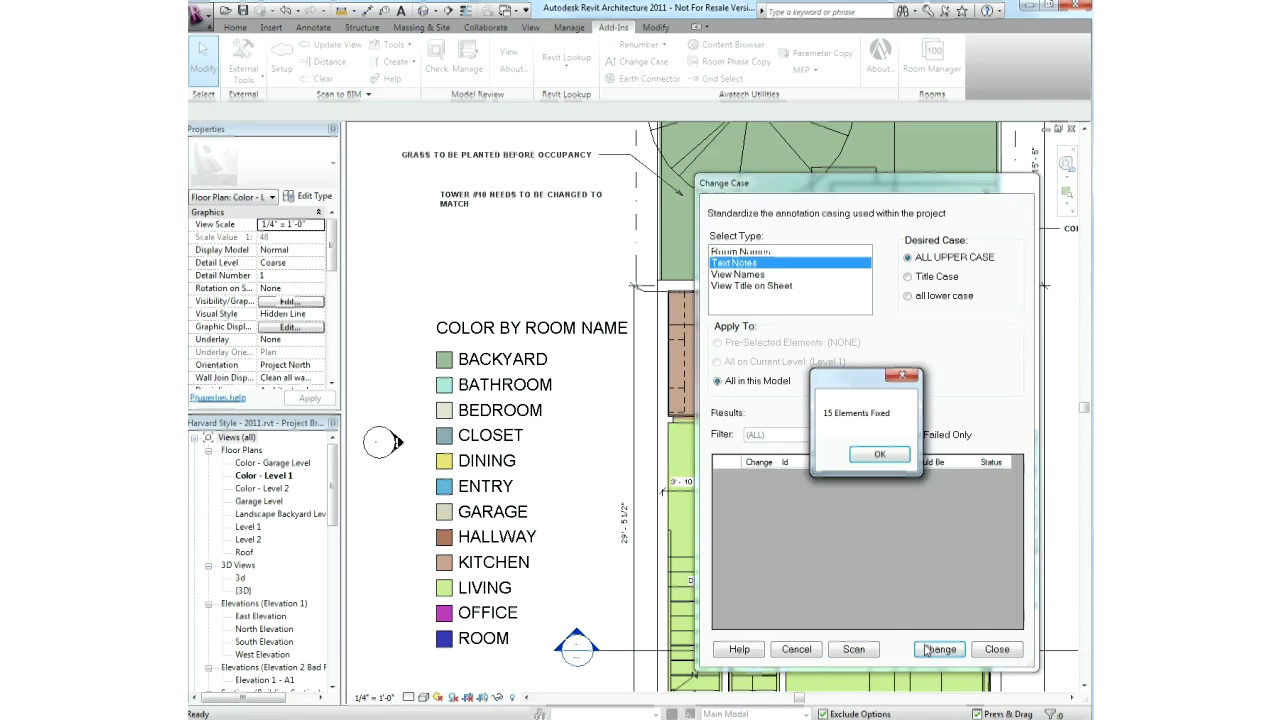
{"action": "left_click", "coordinate": [881, 456]}
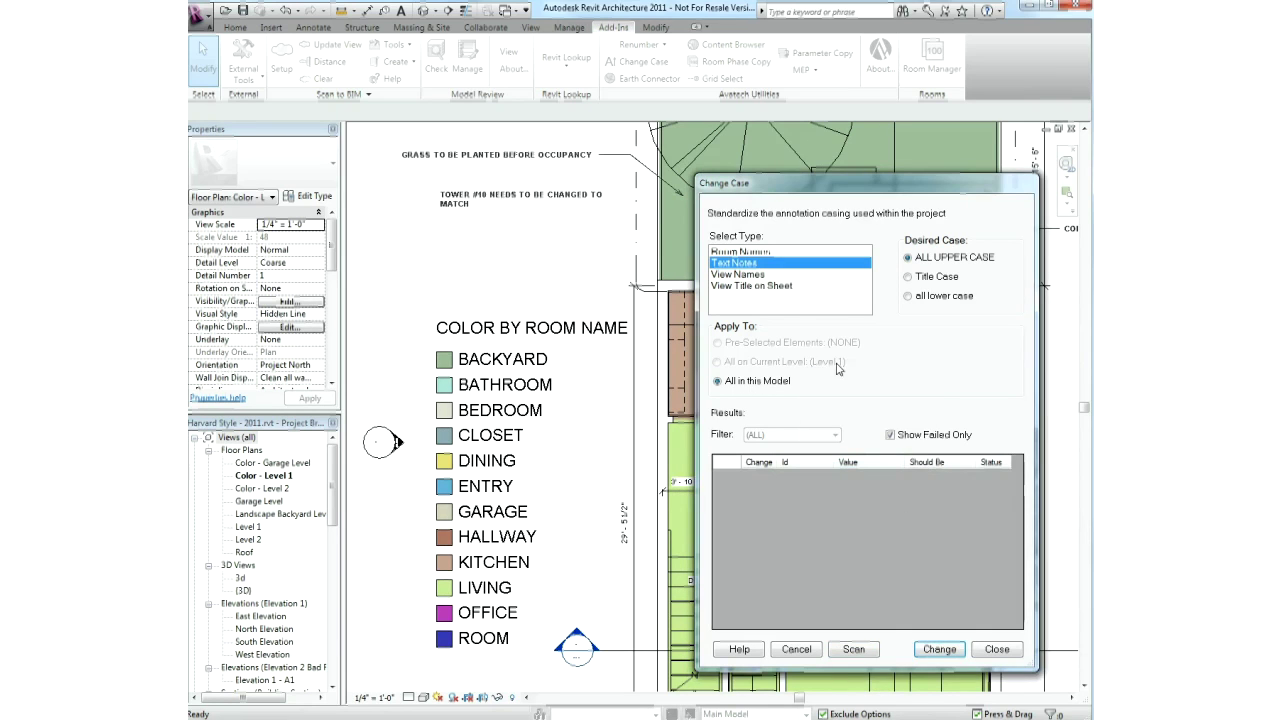
- Scan the view names, filter for Floor Plans, and change them to upper case, renaming the corresponding levels and views too
{"action": "left_click", "coordinate": [744, 275]}
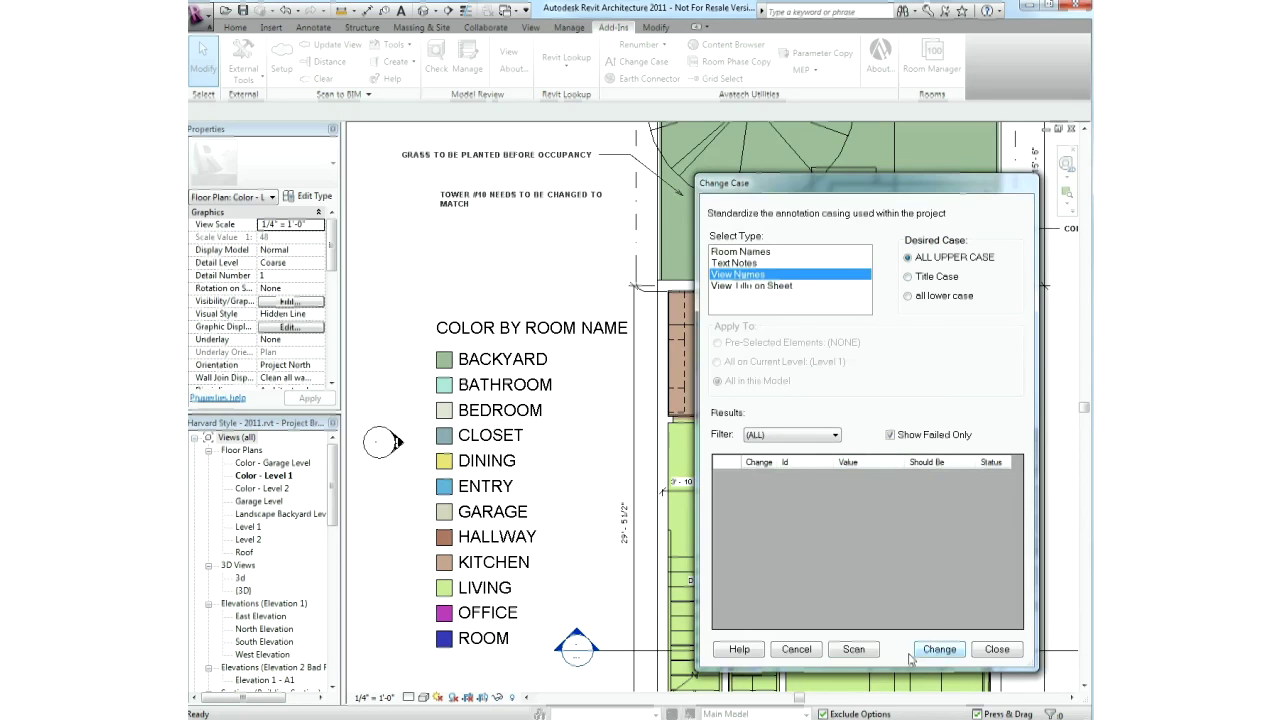
{"action": "left_click", "coordinate": [858, 651]}
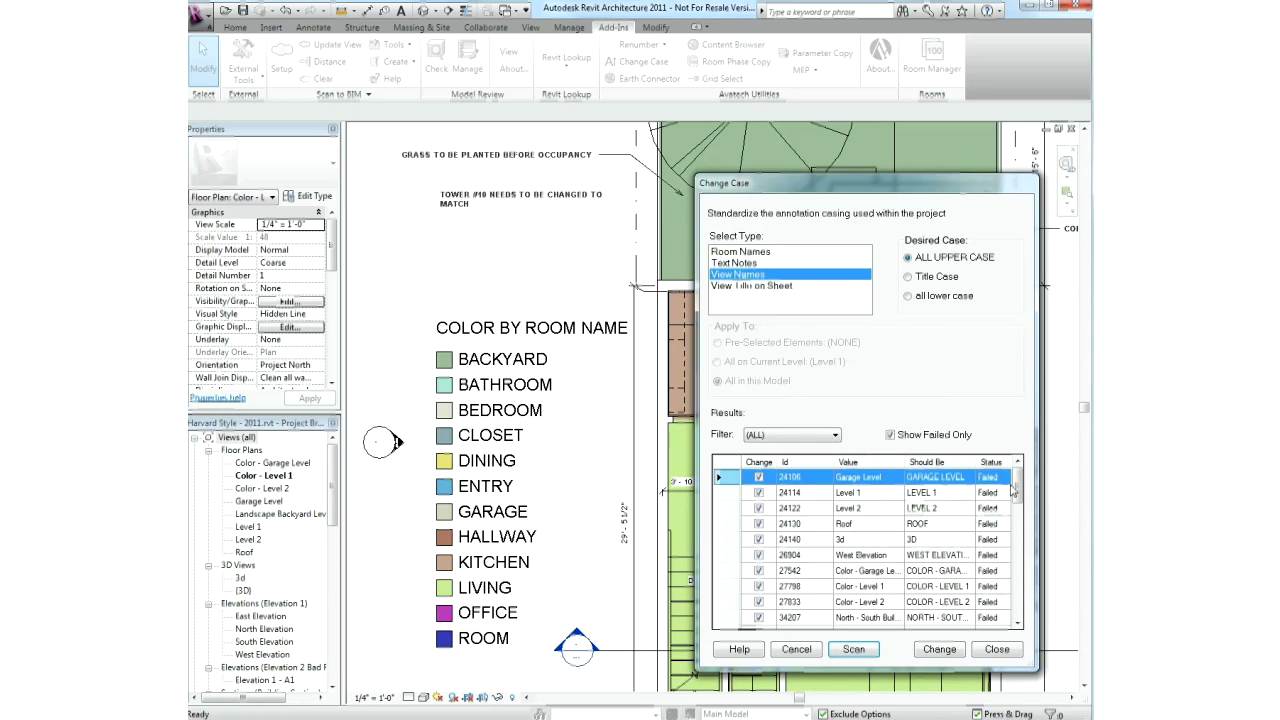
{"action": "mouse_move", "coordinate": [1018, 484]}
{"action": "left_mouse_down"}
{"action": "mouse_move", "coordinate": [1025, 547]}
{"action": "mouse_move", "coordinate": [1019, 478]}
{"action": "left_mouse_up"}
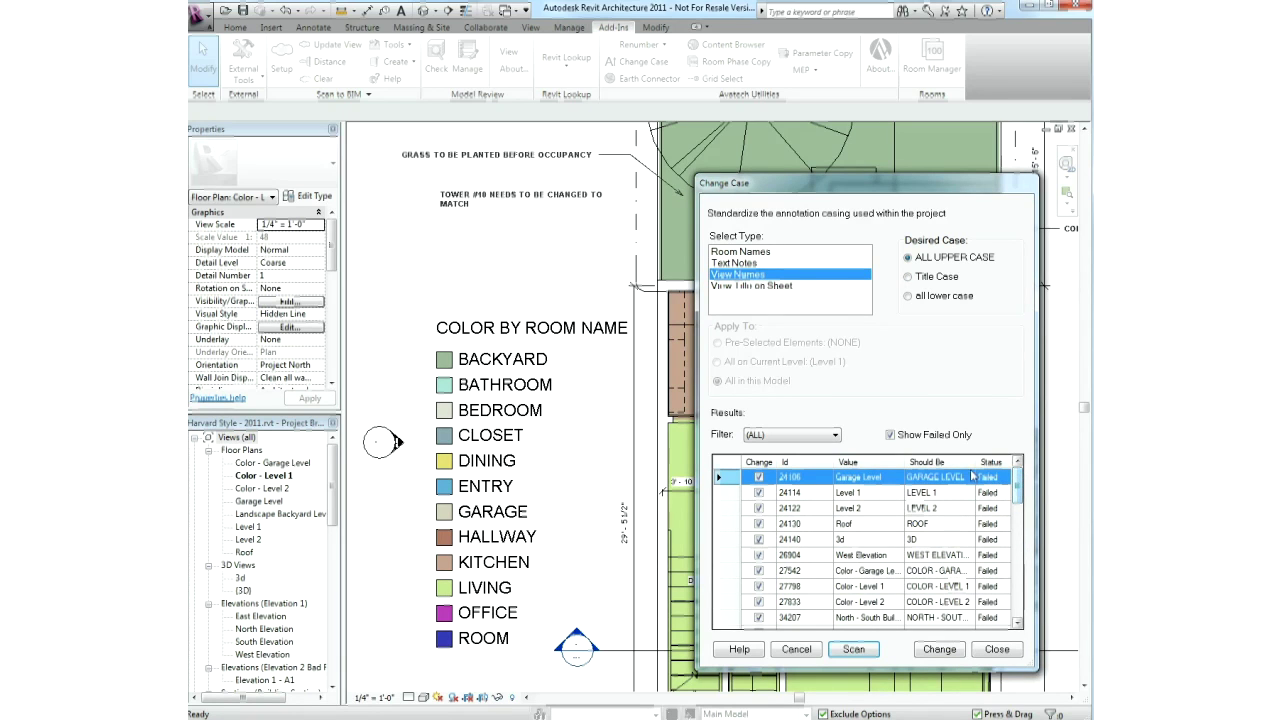
{"action": "left_click", "coordinate": [835, 436]}
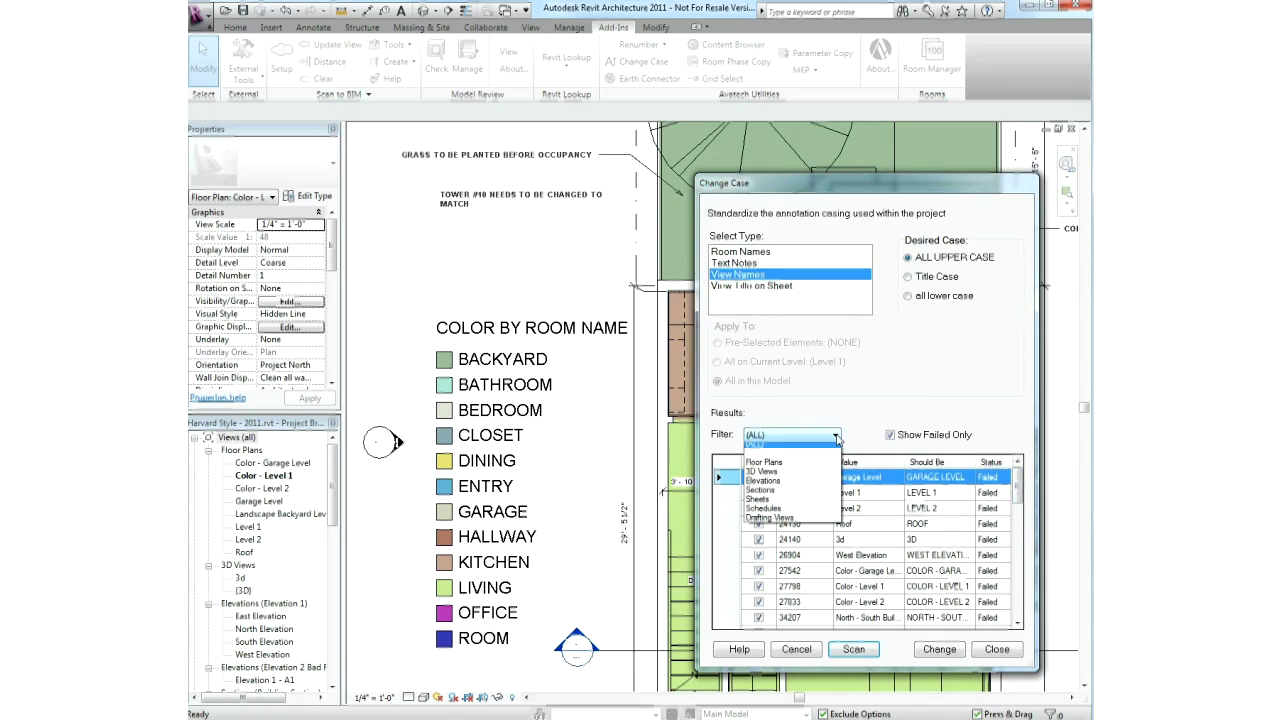
{"action": "left_click", "coordinate": [800, 467]}
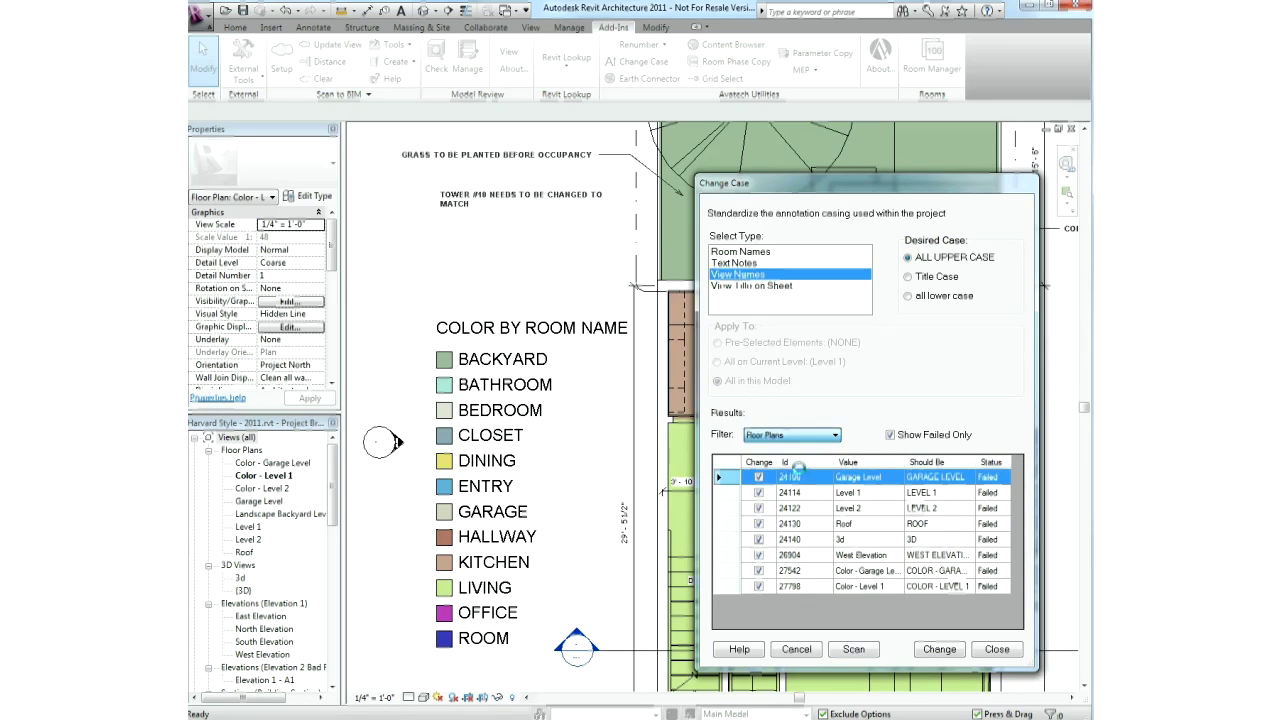
{"action": "left_click", "coordinate": [937, 651]}
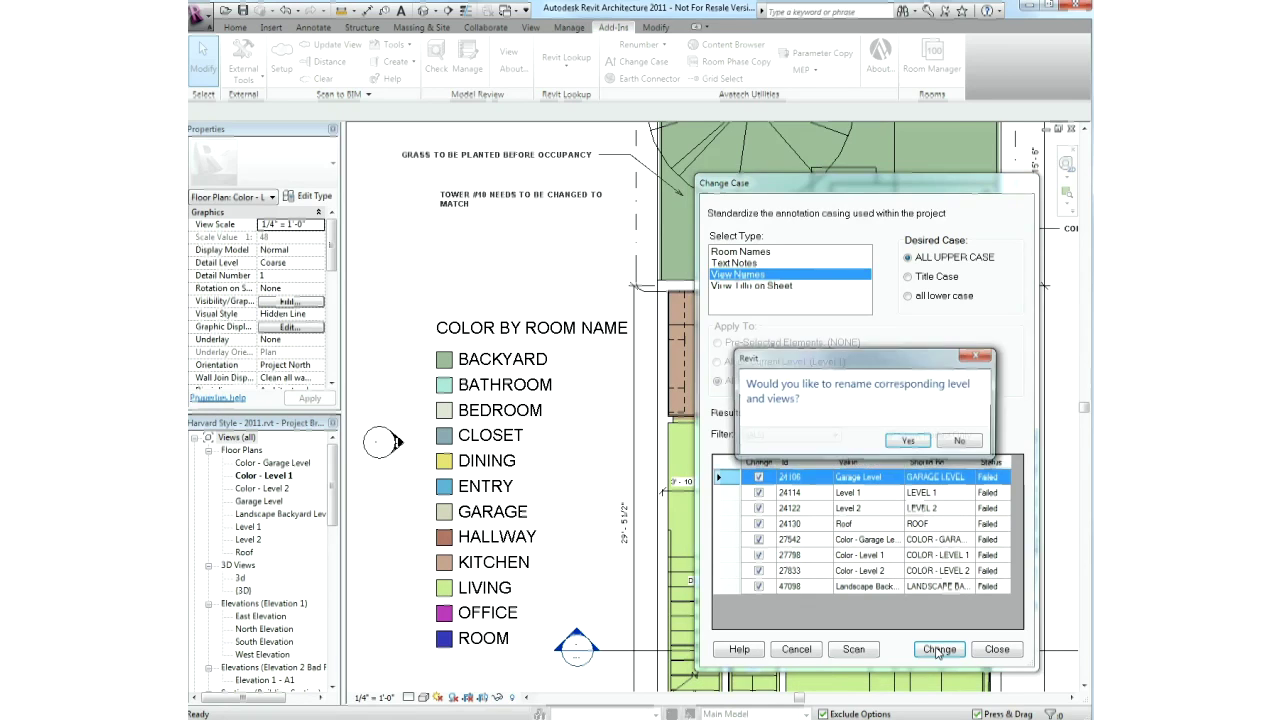
{"action": "left_click", "coordinate": [906, 441]}
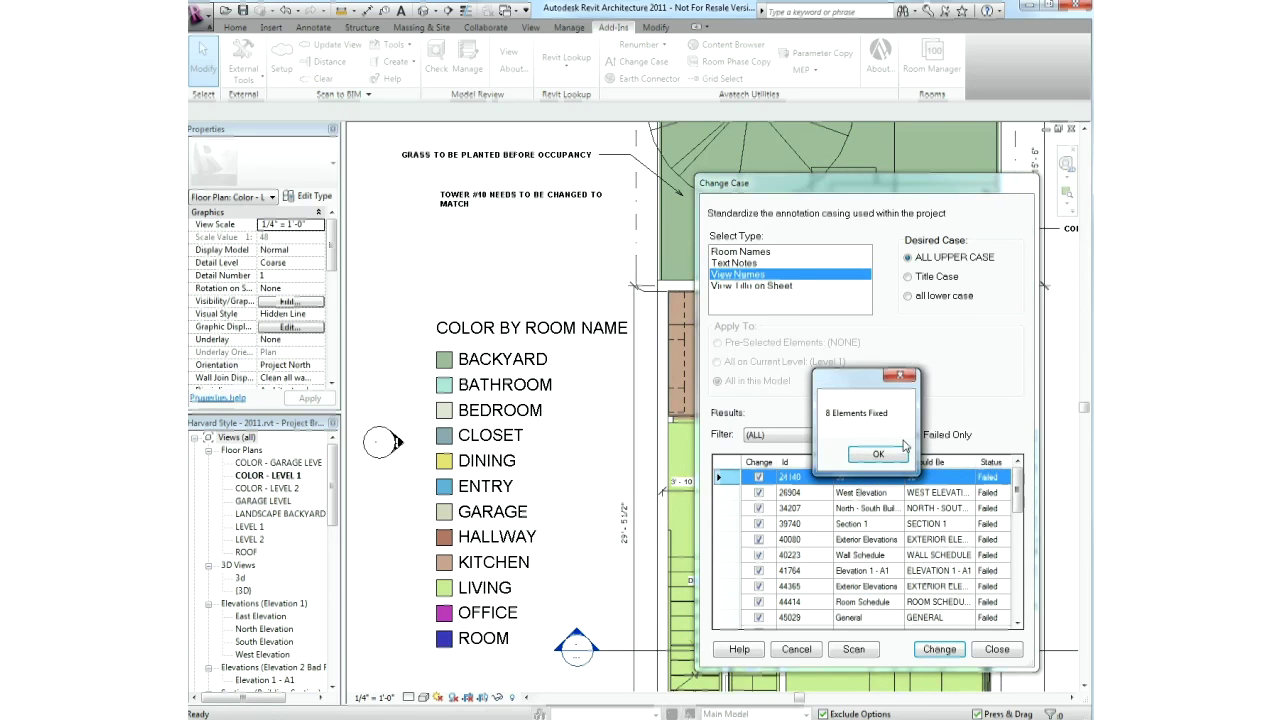
{"action": "left_click", "coordinate": [887, 453]}
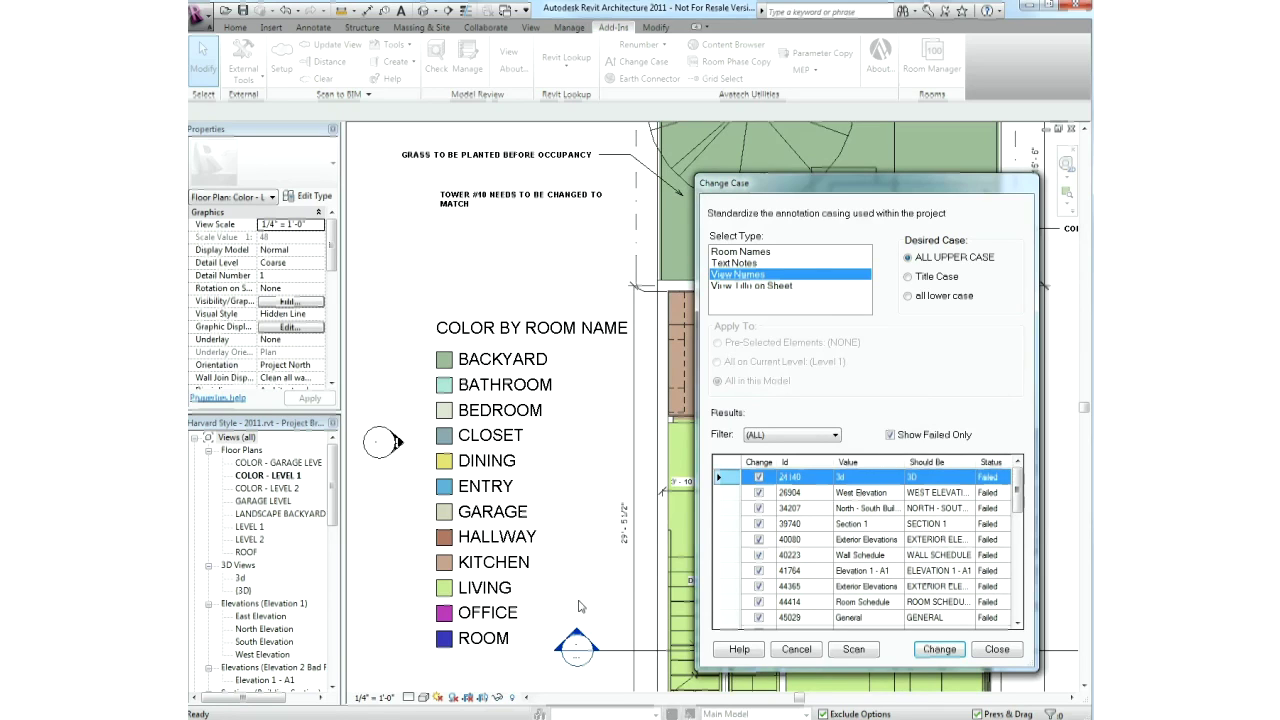
- Change the remaining view names of all view types to ALL UPPER CASE
{"action": "left_click", "coordinate": [797, 436]}
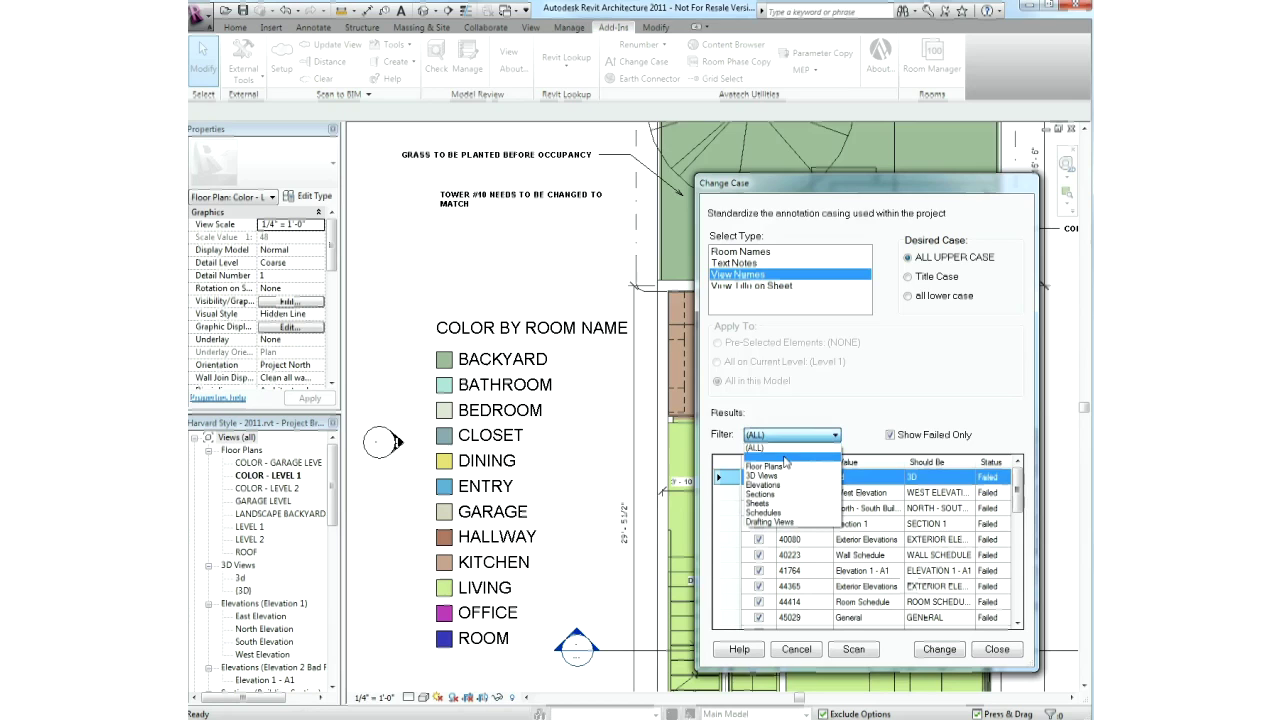
{"action": "left_click", "coordinate": [783, 456]}
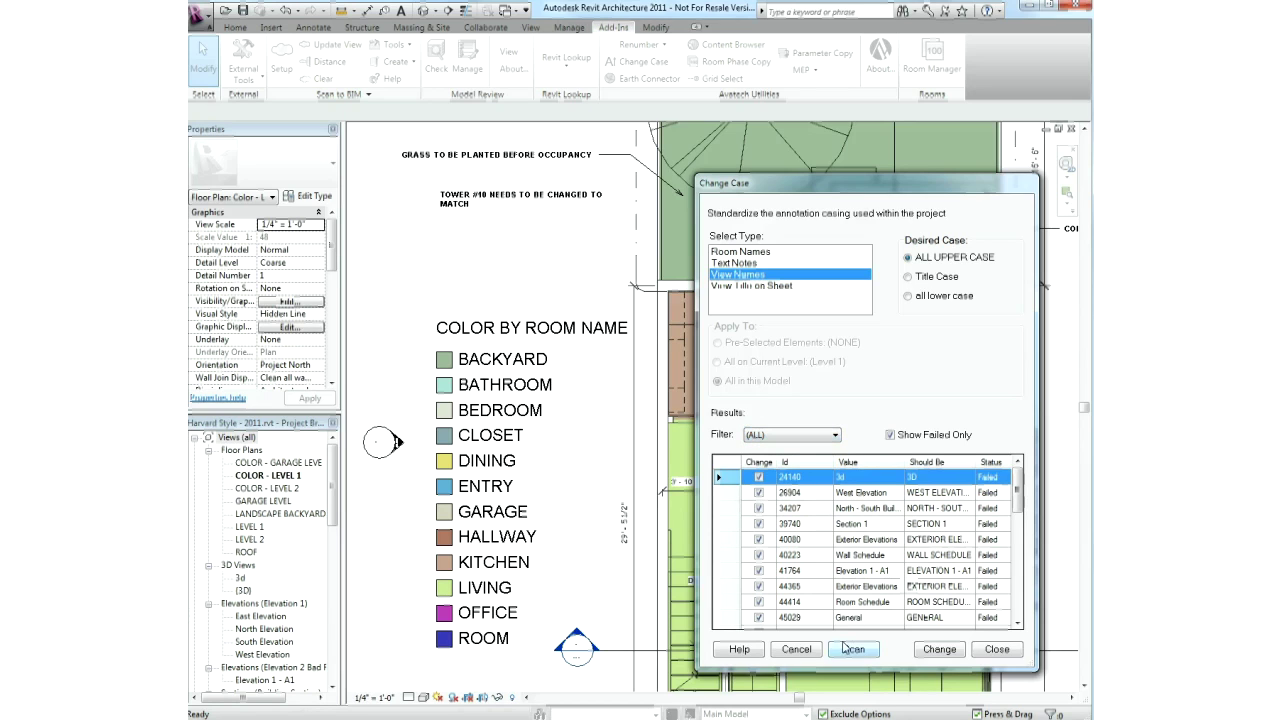
{"action": "left_click", "coordinate": [938, 650]}
{"action": "left_click", "coordinate": [880, 454]}
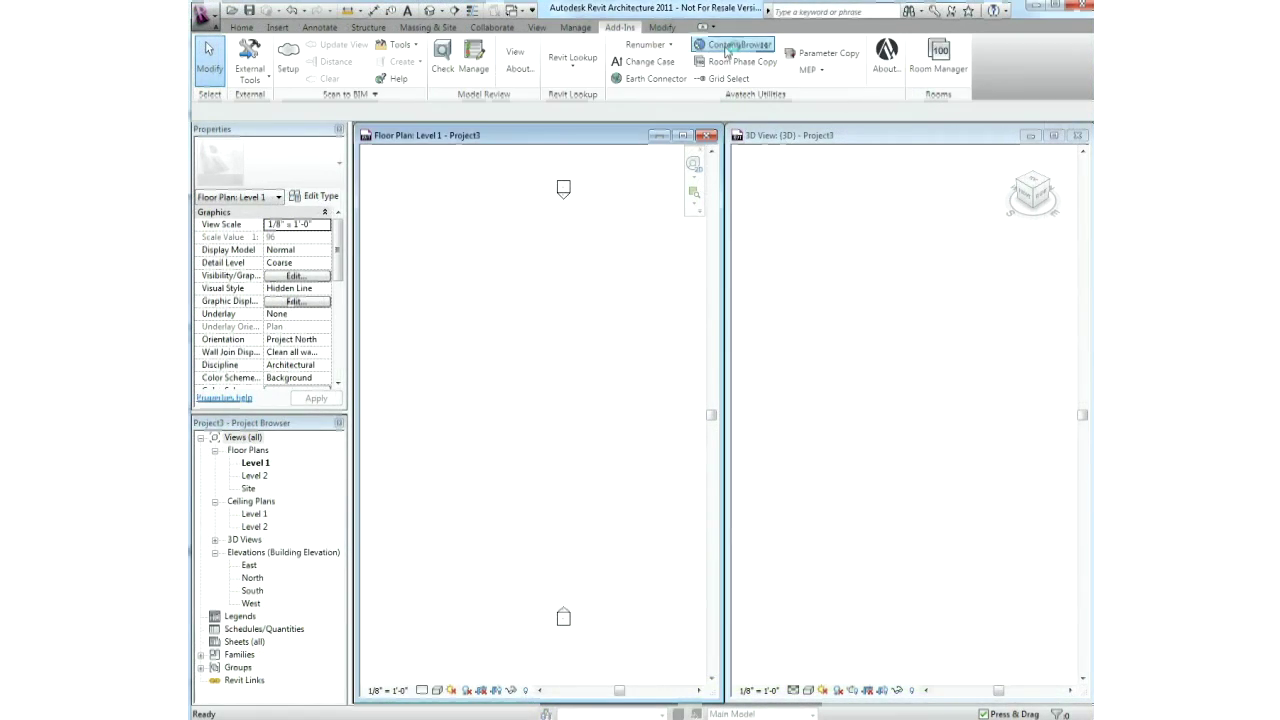
- Open the Content Browser and download the Shallow Depth Keg Cooler from RevitCity's recent object uploads
{"action": "left_click", "coordinate": [739, 44]}
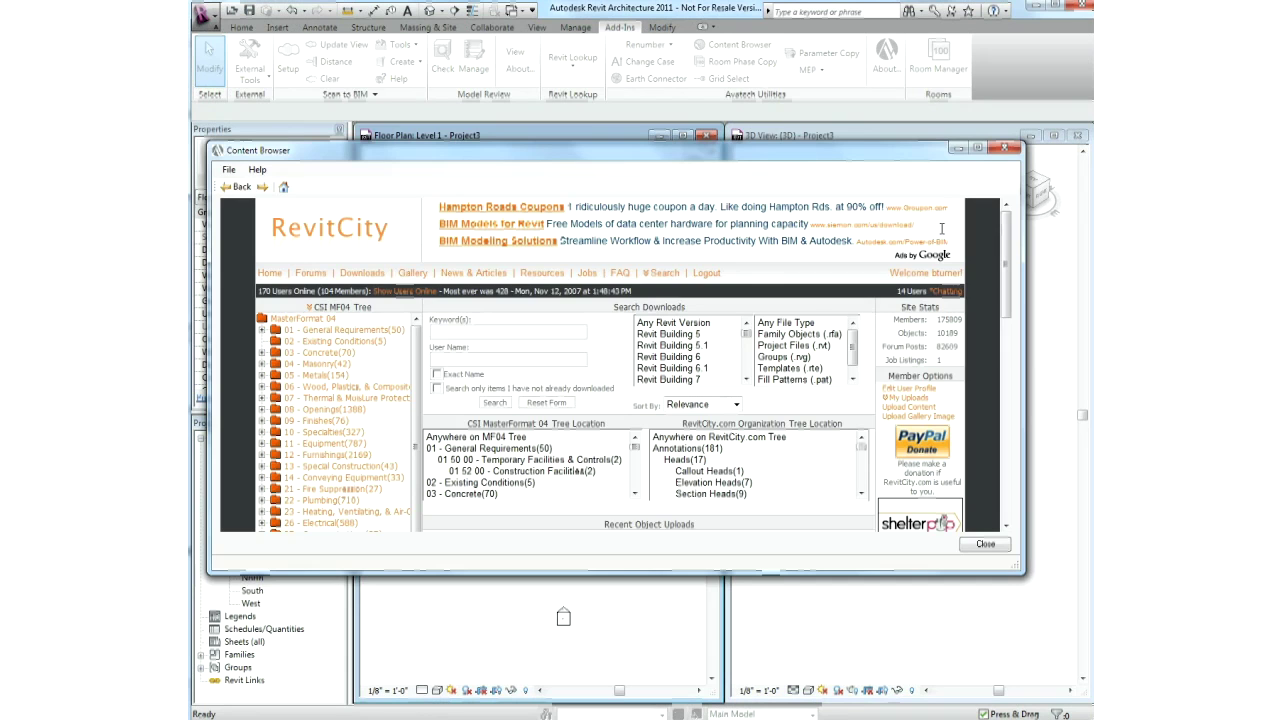
{"action": "scroll", "coordinate": [1005, 256], "scroll_direction": "down", "scroll_amount": 5}
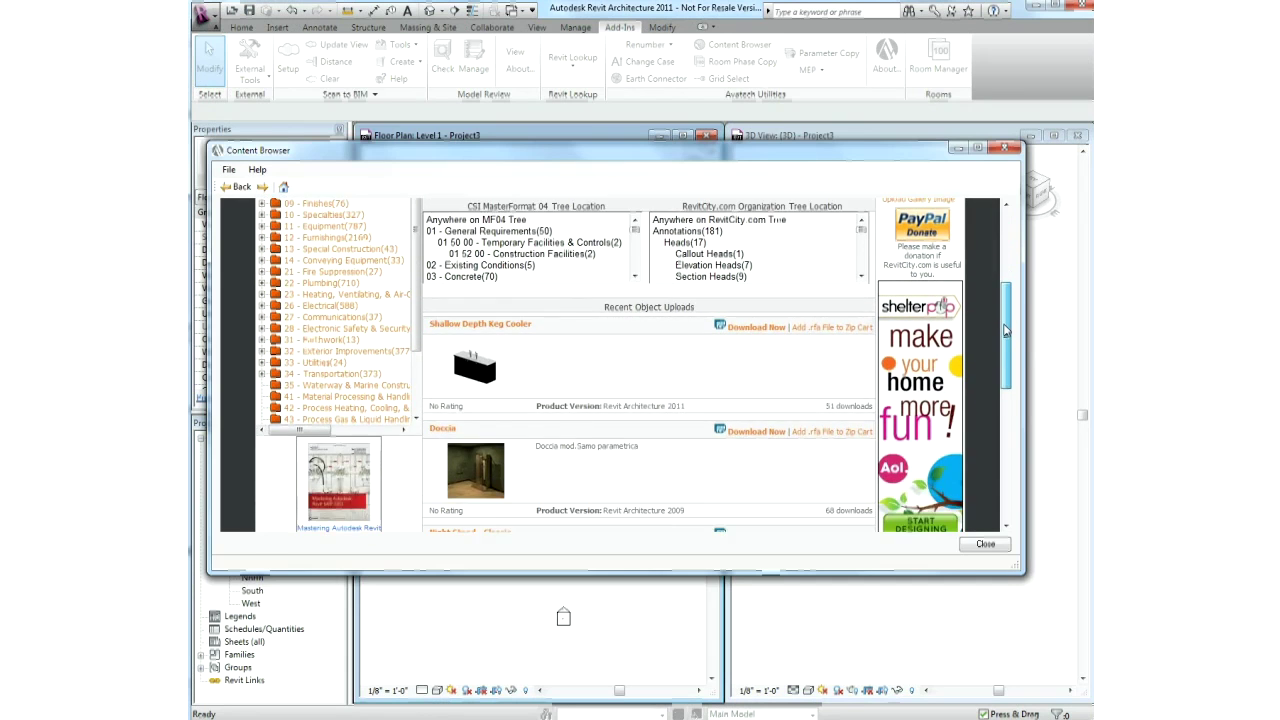
{"action": "left_click", "coordinate": [766, 295]}
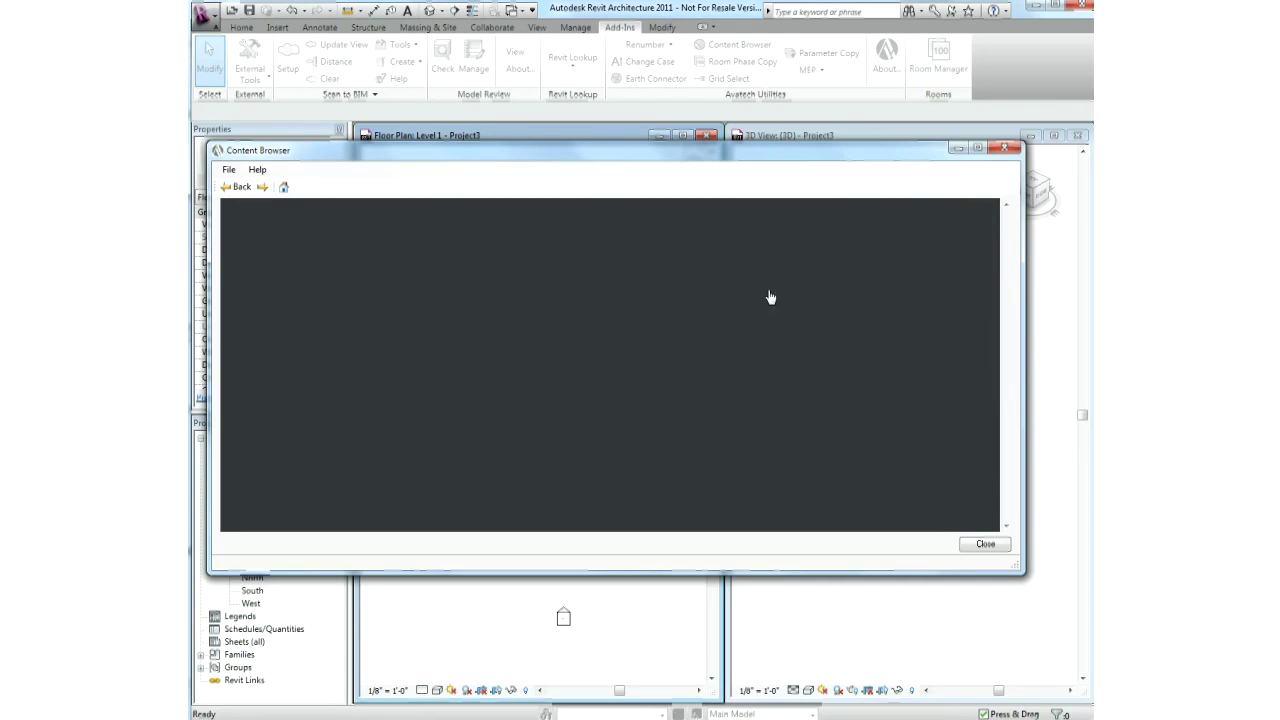
{"action": "left_click", "coordinate": [665, 388]}
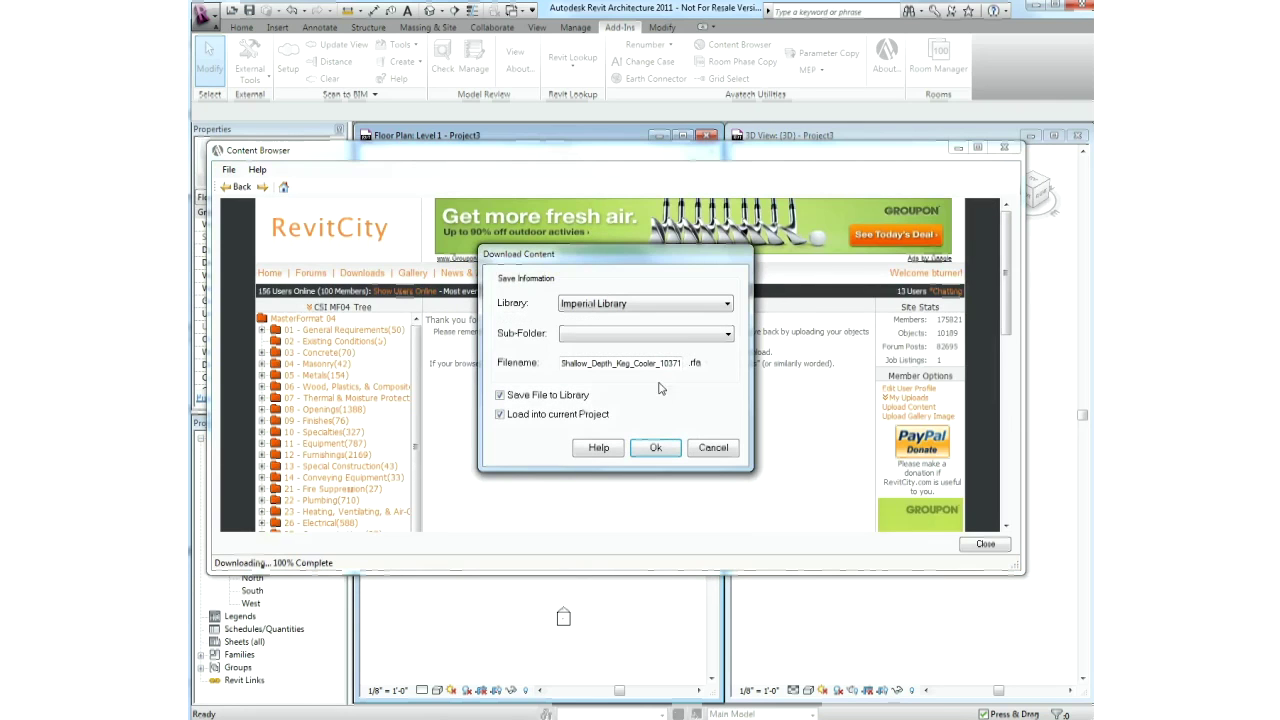
- Keep Imperial Library as the download's library and add the prefix RC_ to the keg cooler's filename
{"action": "left_click", "coordinate": [666, 304]}
{"action": "left_click", "coordinate": [662, 338]}
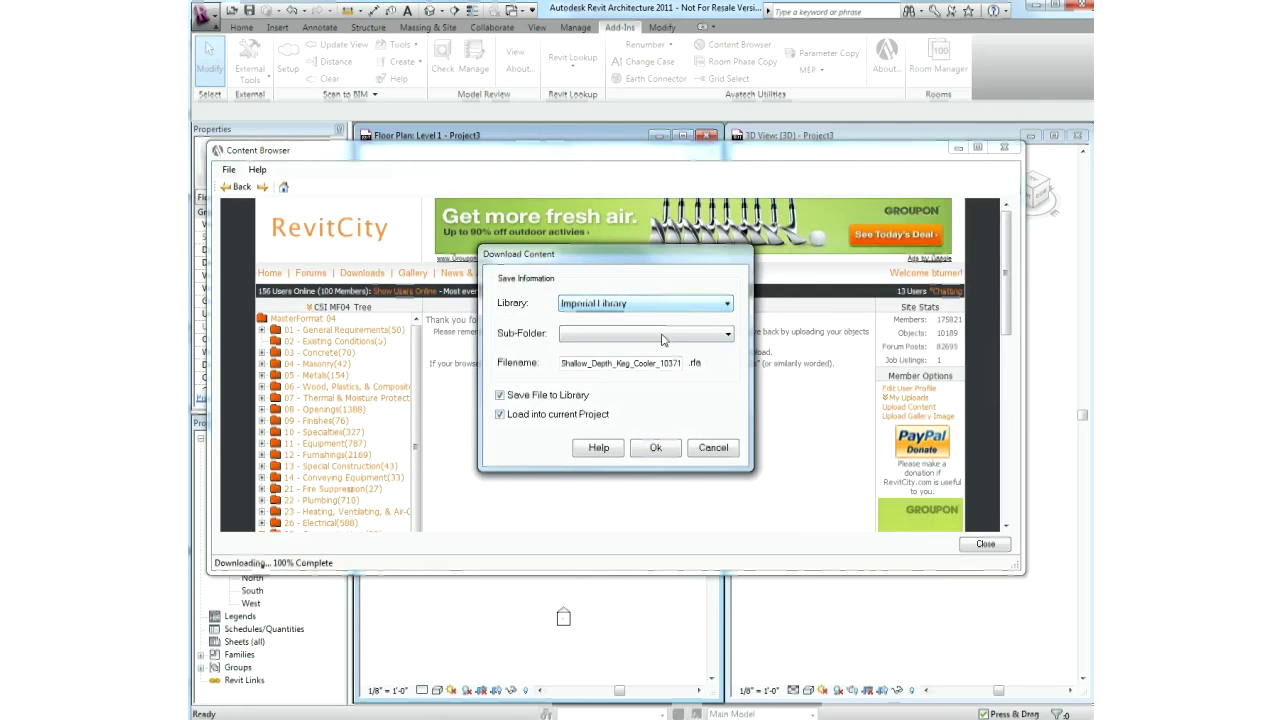
{"action": "left_click", "coordinate": [661, 338]}
{"action": "left_click", "coordinate": [661, 336]}
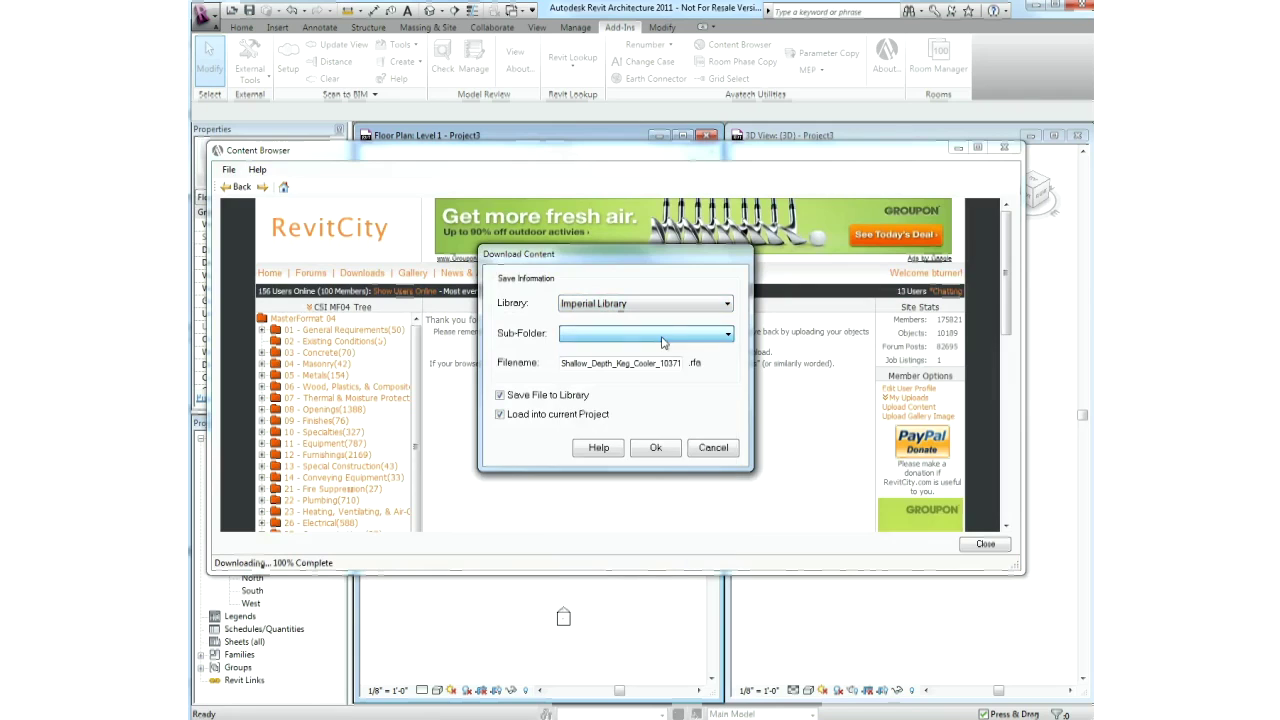
{"action": "left_click", "coordinate": [562, 364]}
{"action": "type", "text": "RC_"}
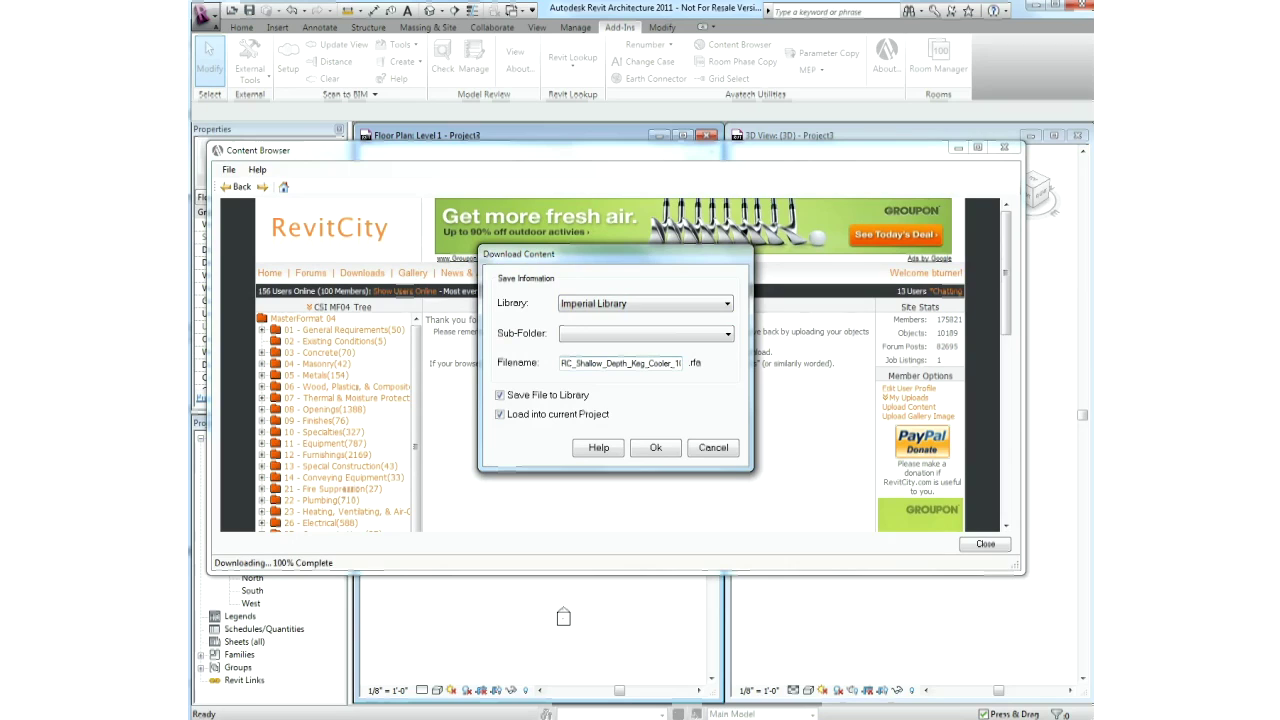
- Turn off saving to the library, load the keg cooler into the current project, and close the Content Browser
{"action": "left_click", "coordinate": [500, 395]}
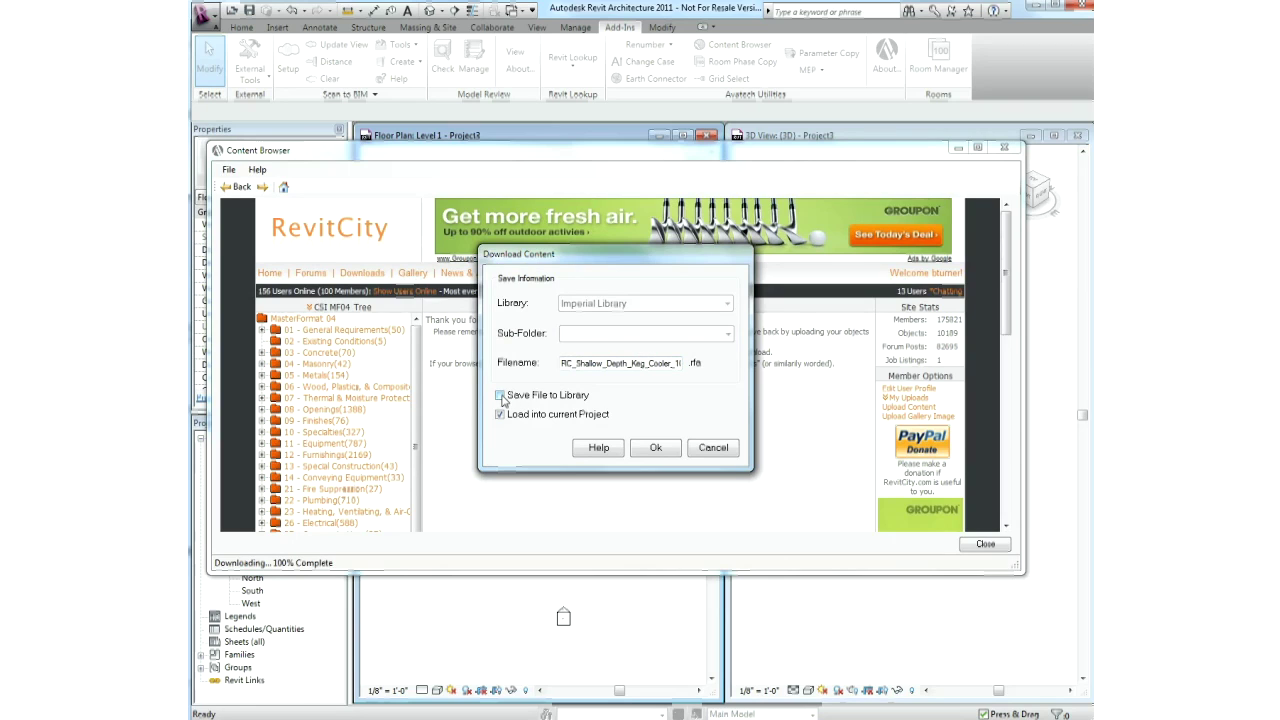
{"action": "left_click", "coordinate": [500, 395]}
{"action": "left_click", "coordinate": [500, 395]}
{"action": "left_click", "coordinate": [651, 448]}
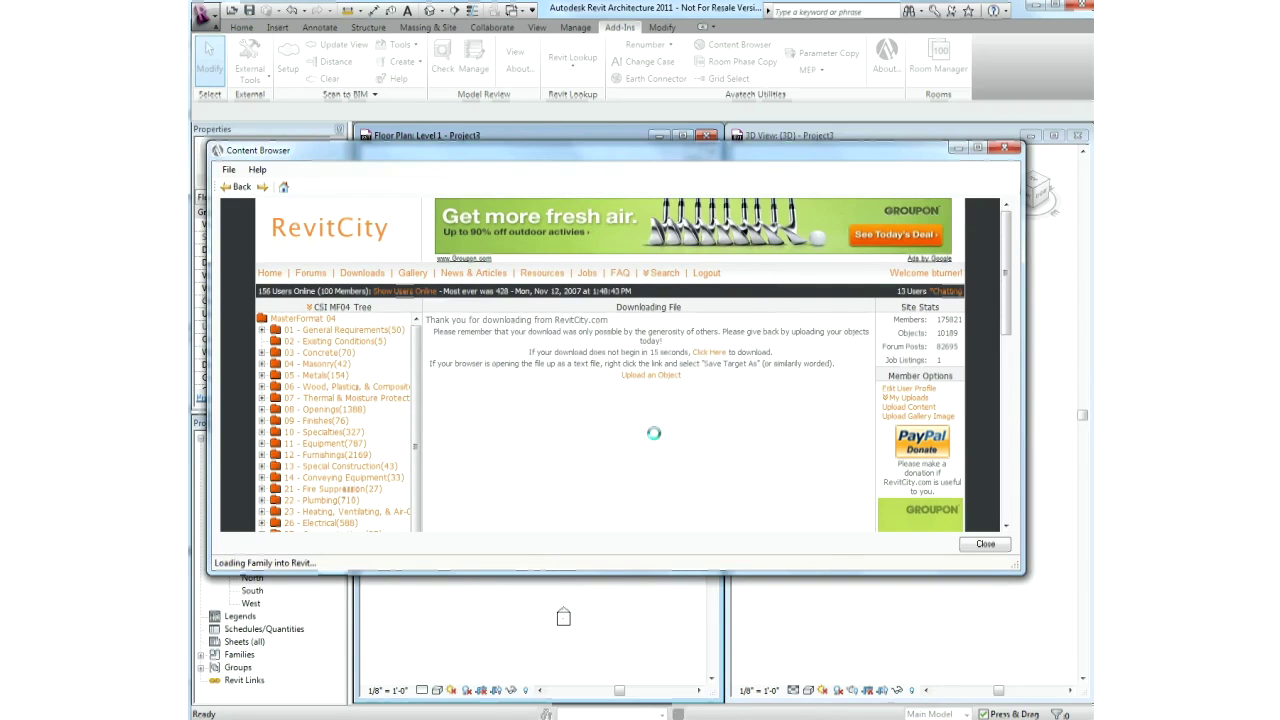
{"action": "left_click", "coordinate": [696, 389]}
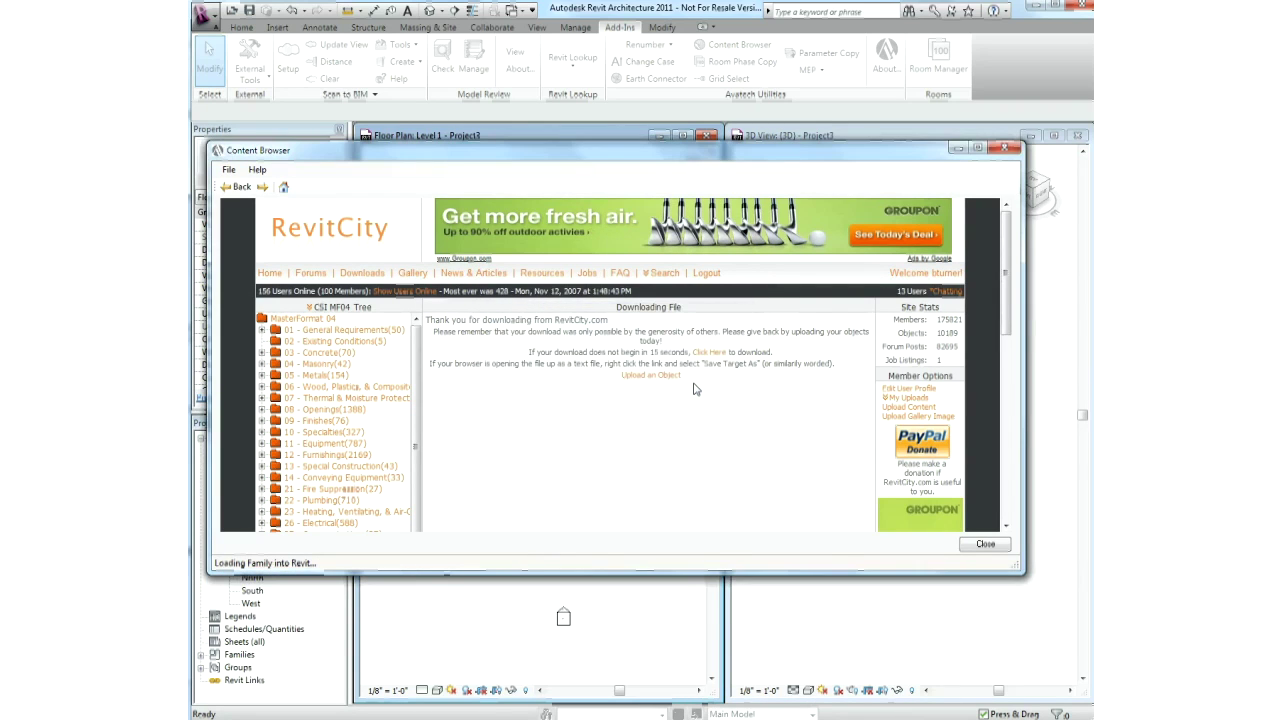
{"action": "left_click", "coordinate": [982, 546]}
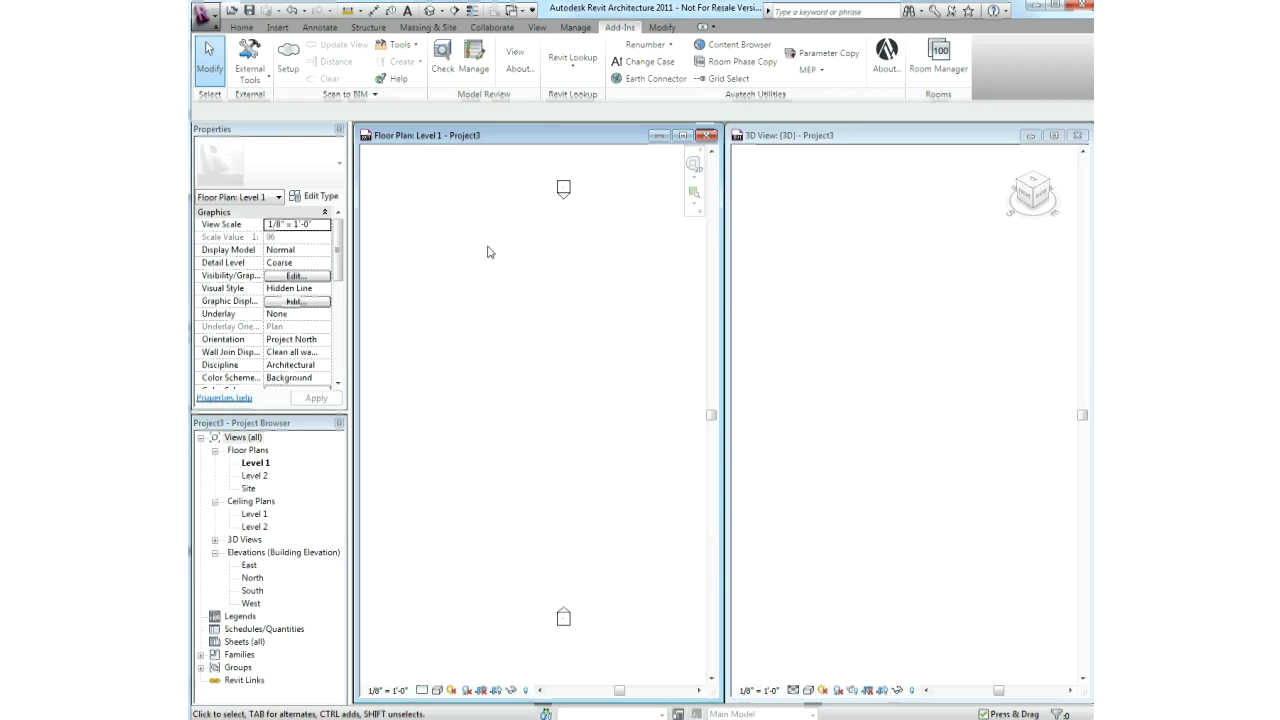
- Place one Shallow_Depth_Keg_Cooler_10371 component in the Level 1 floor plan, midway between the two elevation markers
{"action": "left_click", "coordinate": [241, 27]}
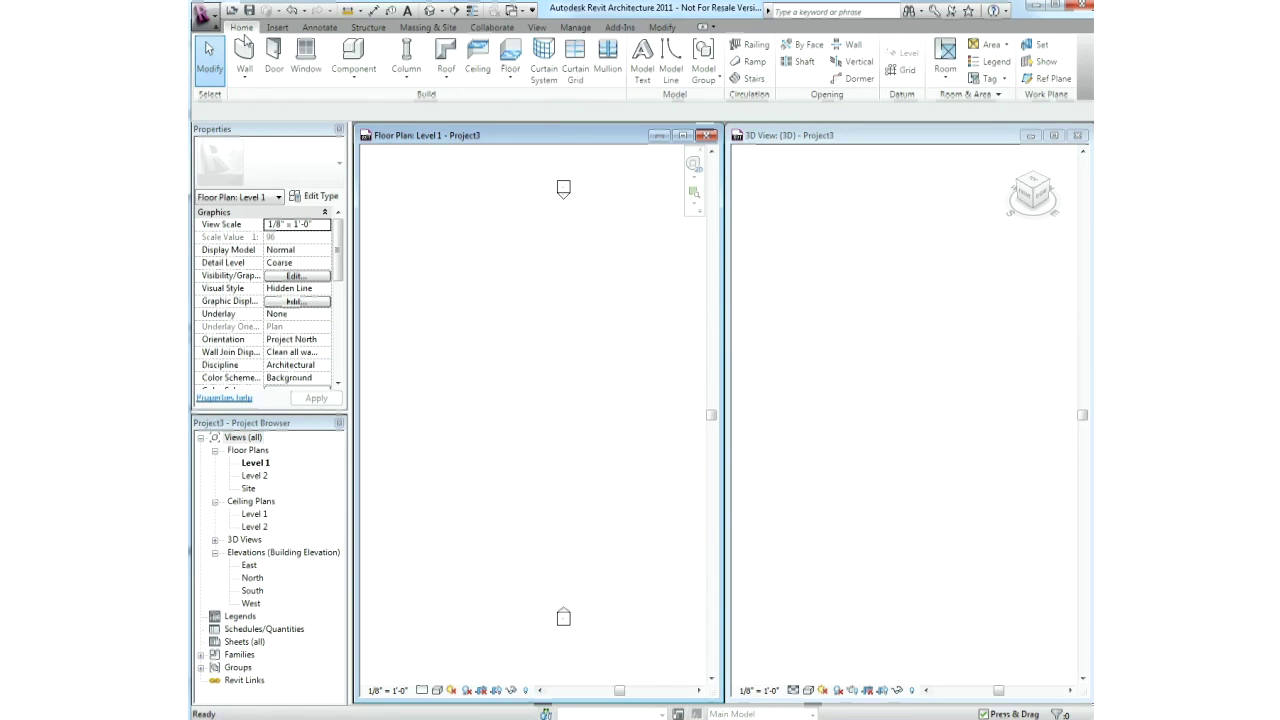
{"action": "left_click", "coordinate": [353, 55]}
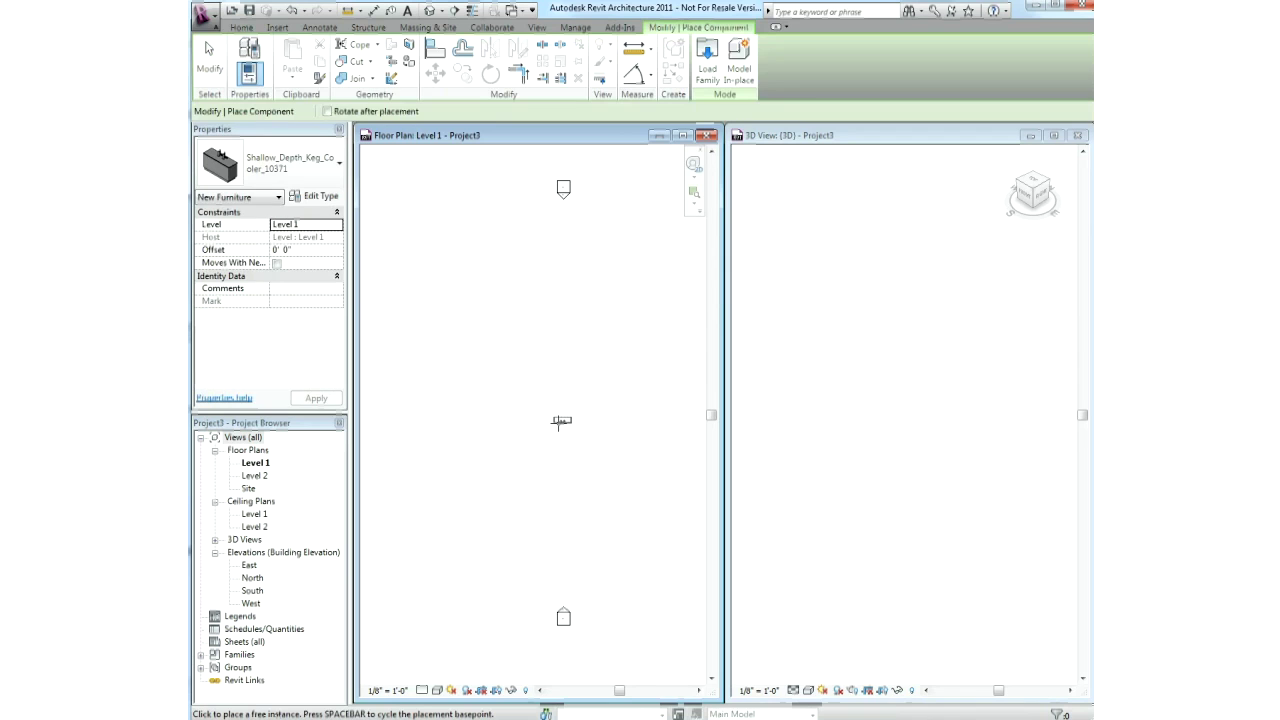
{"action": "left_click", "coordinate": [560, 414]}
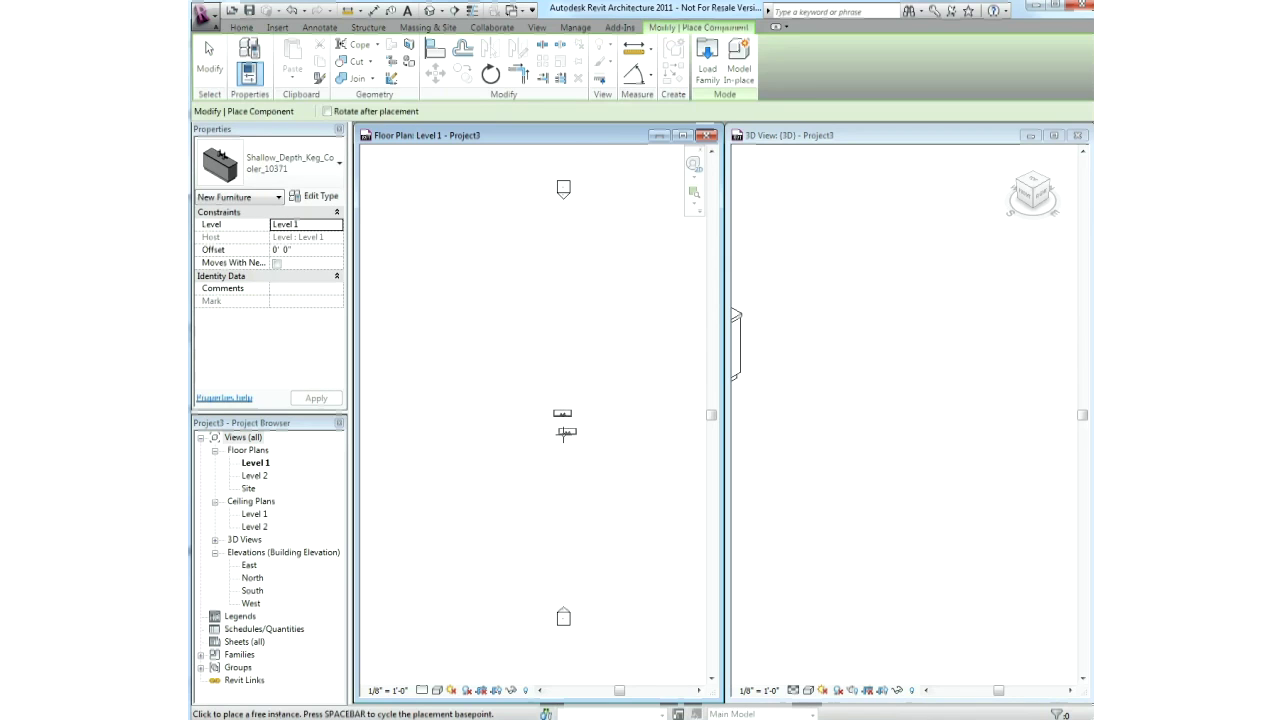
- End the component placement and examine the keg cooler close up in the 3D view and the Level 1 floor plan
{"action": "left_click", "coordinate": [800, 426]}
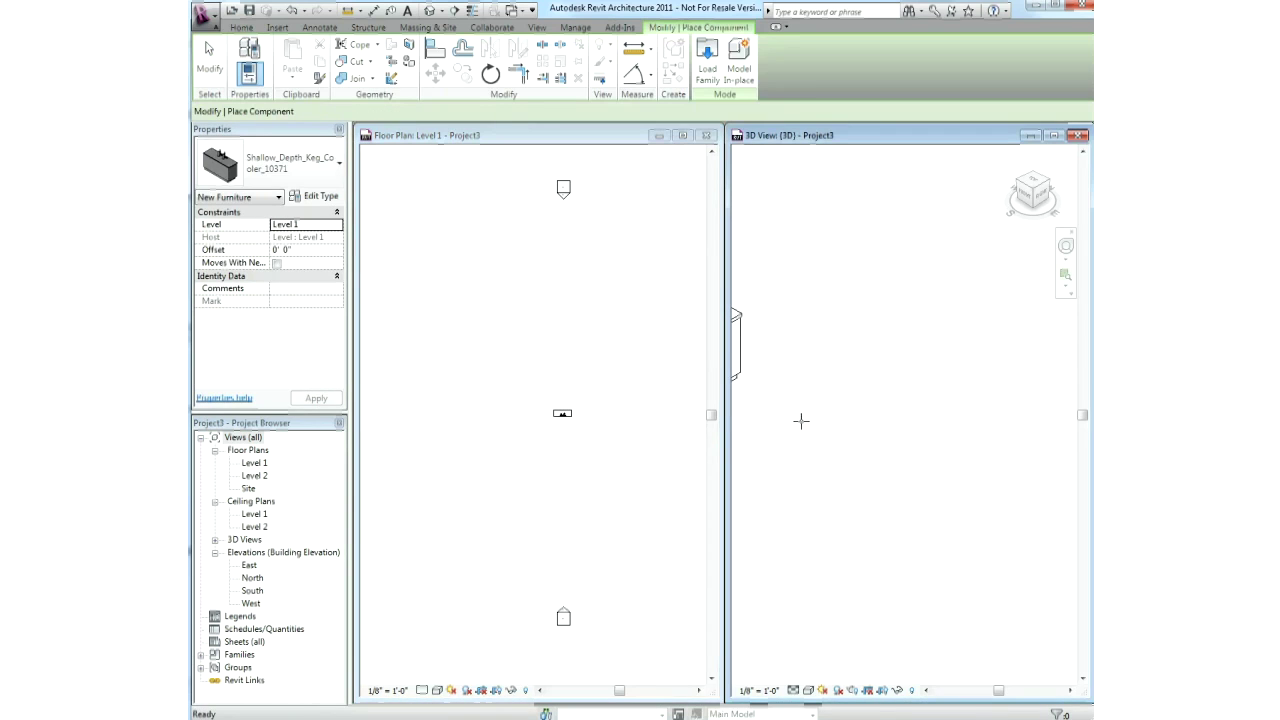
{"action": "key", "text": "z"}
{"action": "key", "text": "a"}
{"action": "key", "text": "Escape"}
{"action": "key", "text": "Escape"}
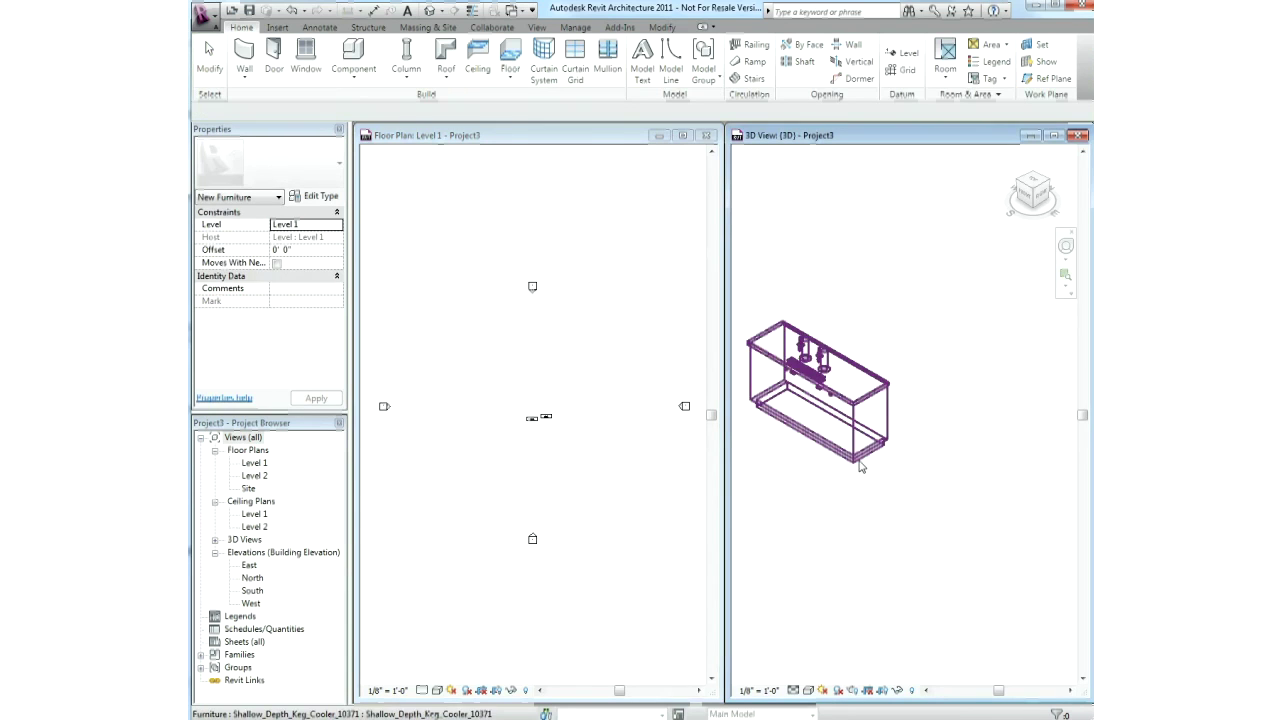
{"action": "scroll", "coordinate": [772, 466], "scroll_direction": "up", "scroll_amount": 3}
{"action": "left_click", "coordinate": [549, 490]}
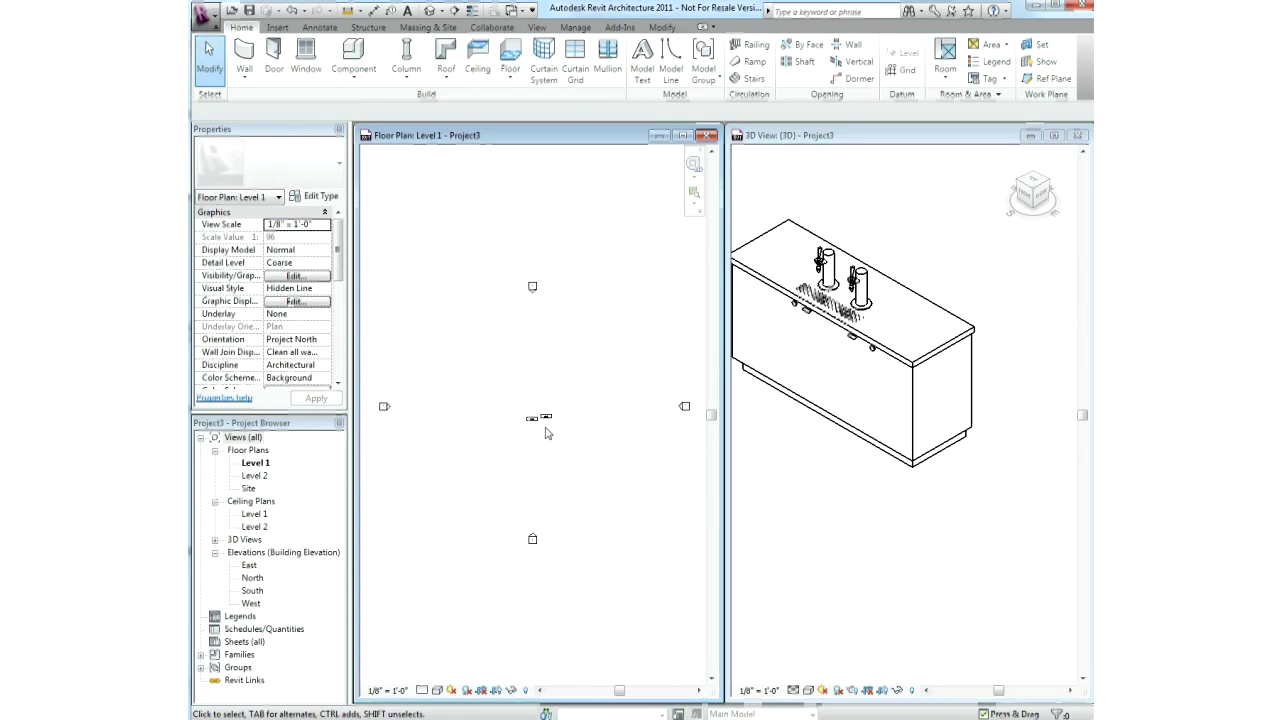
{"action": "scroll", "coordinate": [549, 425], "scroll_direction": "up", "scroll_amount": 3}
{"action": "scroll", "coordinate": [513, 445], "scroll_direction": "up", "scroll_amount": 5}
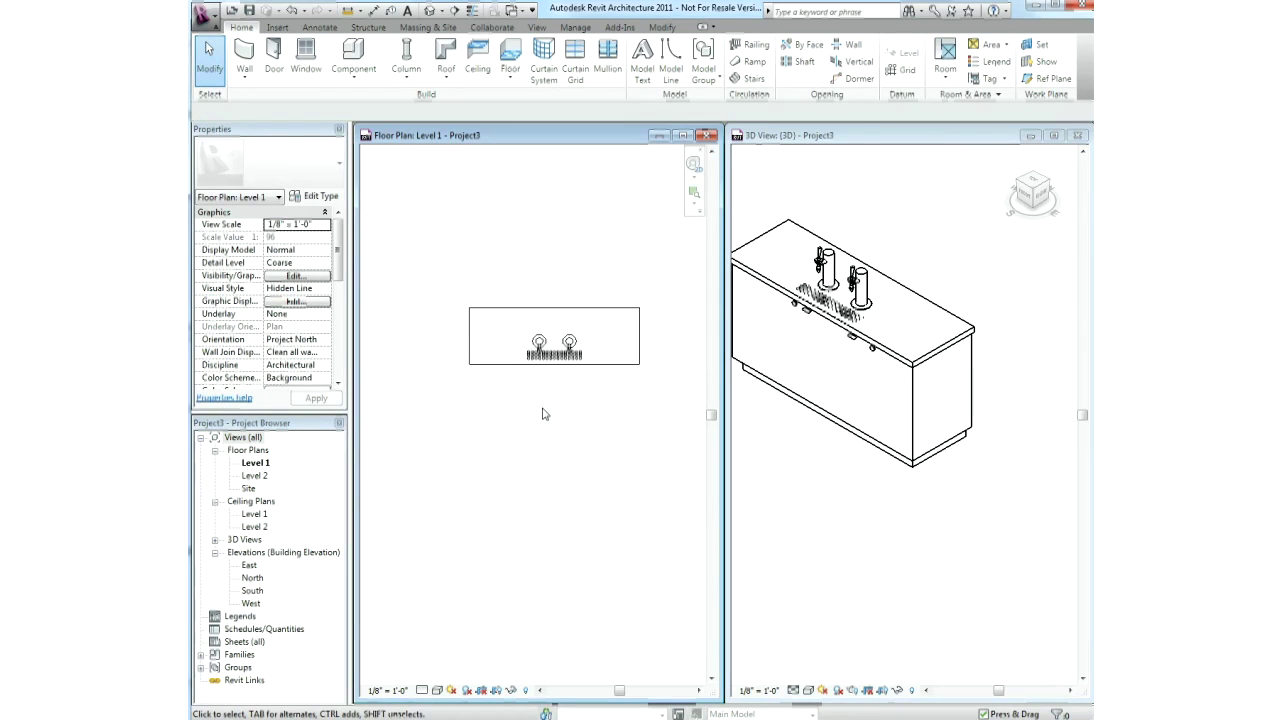
{"action": "scroll", "coordinate": [544, 414], "scroll_direction": "up", "scroll_amount": 1}
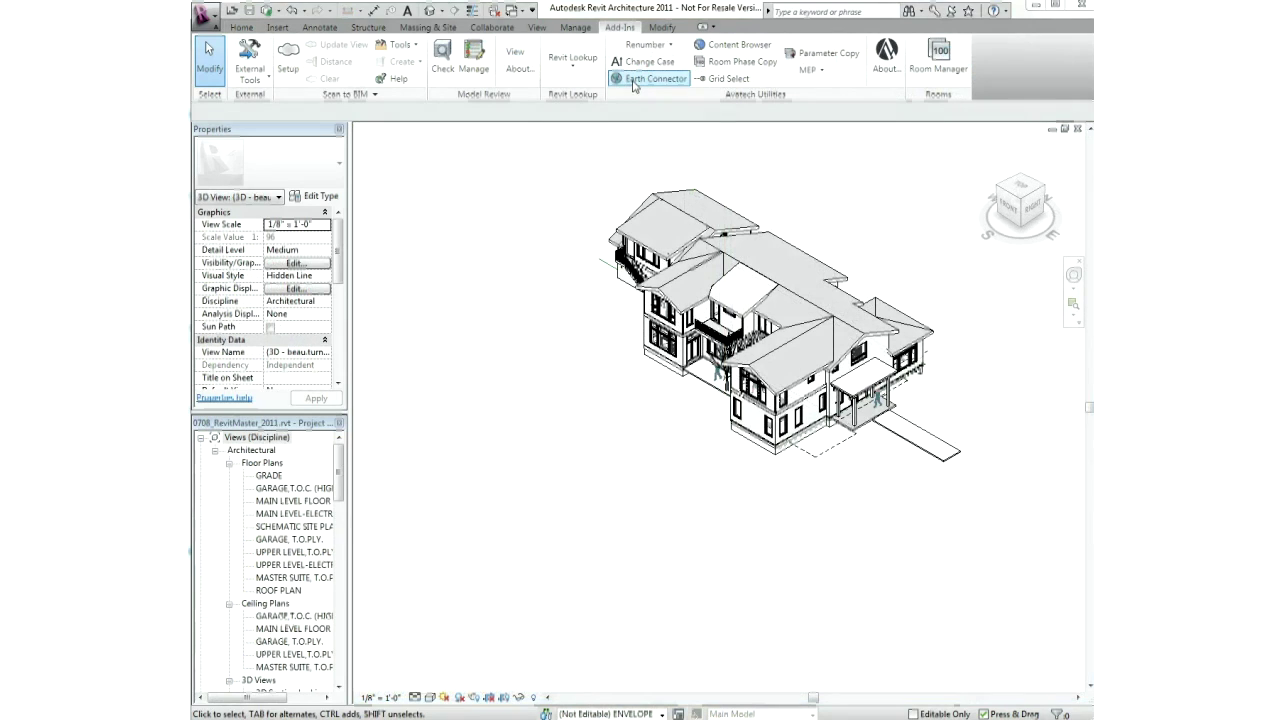
- Start the Earth Connector wizard and exclude the <Room Separation> and Work Plane Grid categories from processing
{"action": "left_click", "coordinate": [633, 82]}
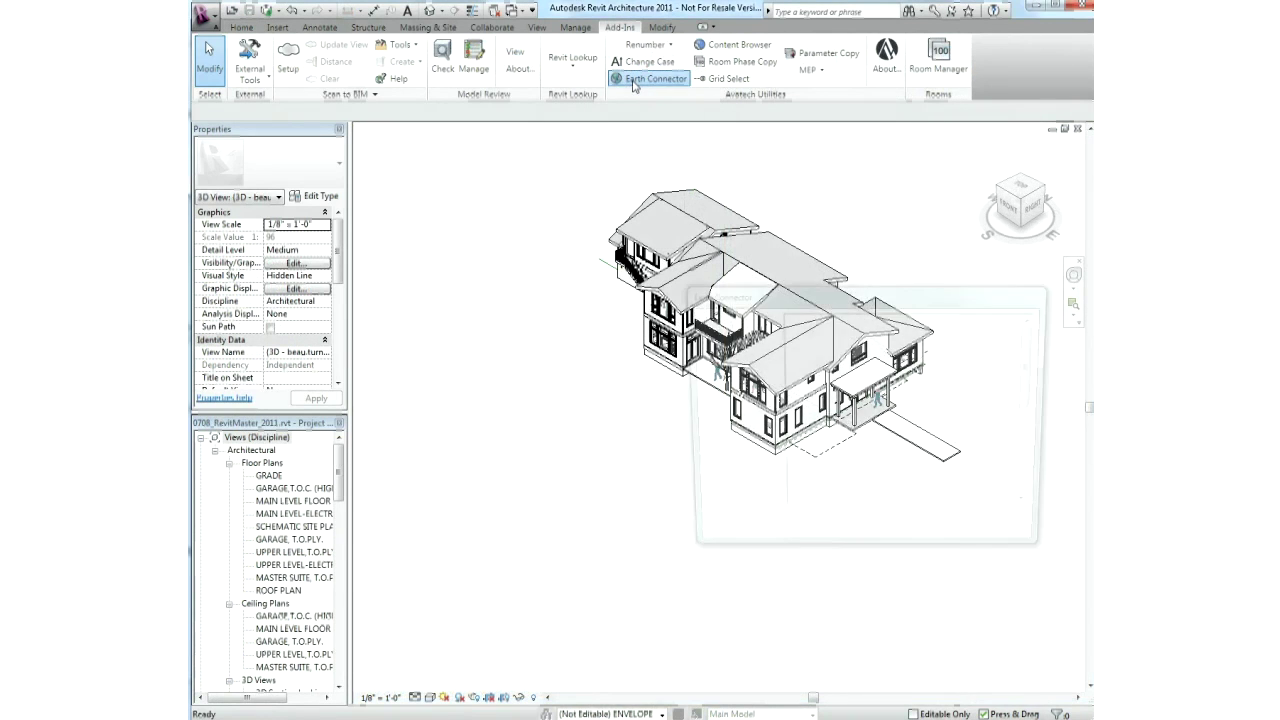
{"action": "left_click", "coordinate": [986, 540]}
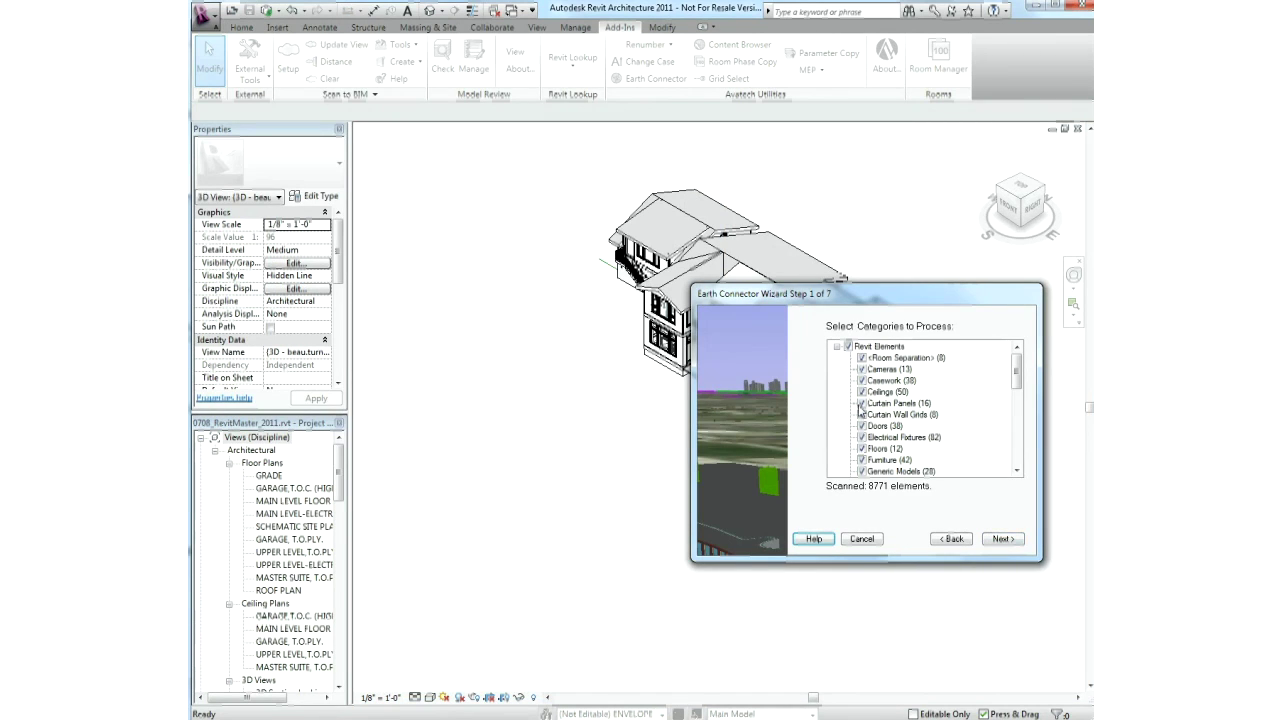
{"action": "left_click", "coordinate": [862, 359]}
{"action": "scroll", "coordinate": [866, 372], "scroll_direction": "down", "scroll_amount": 5}
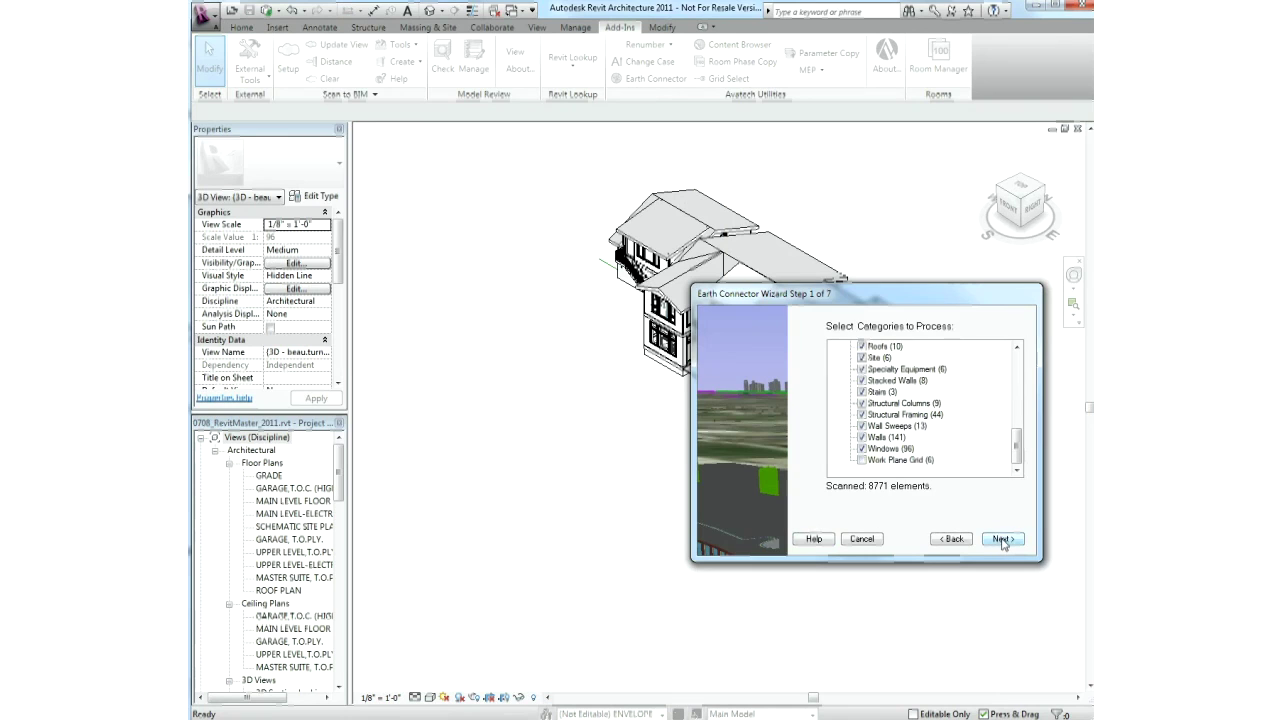
{"action": "left_click", "coordinate": [1003, 539]}
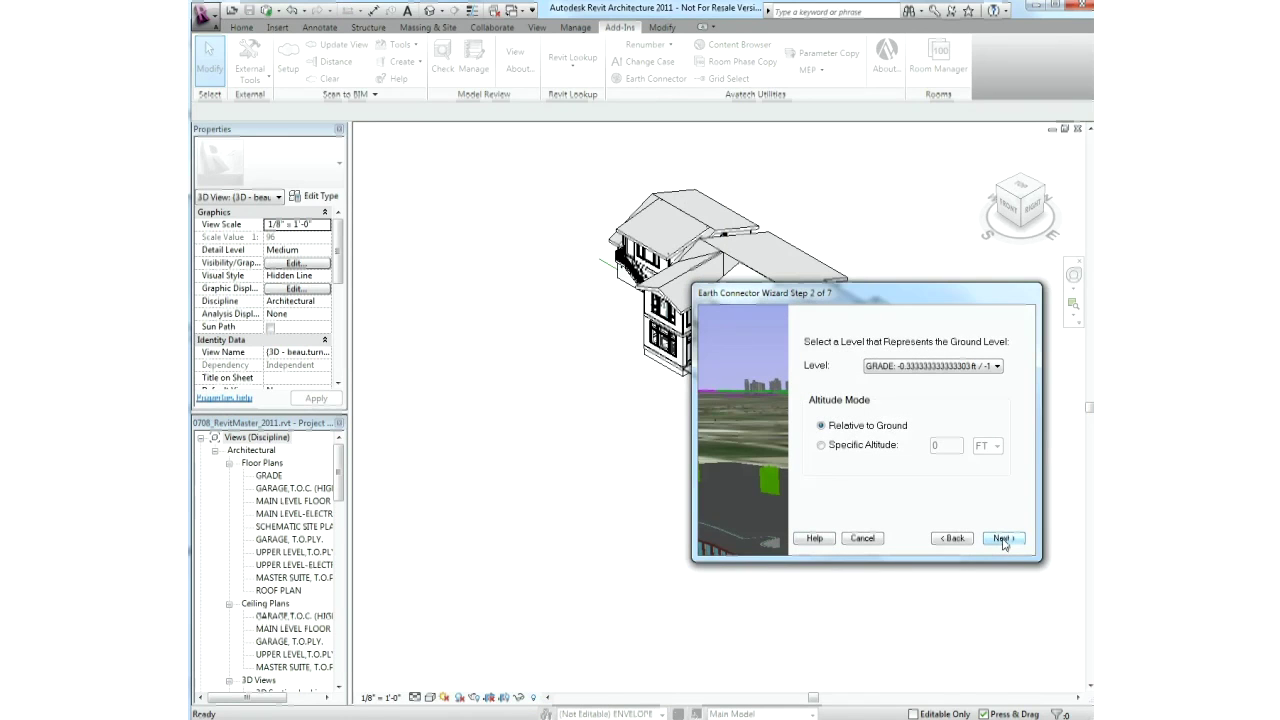
- Keep GRADE as ground level with altitude Relative to Ground, show the New Construction phase, and include parameter data
{"action": "left_click", "coordinate": [1003, 539]}
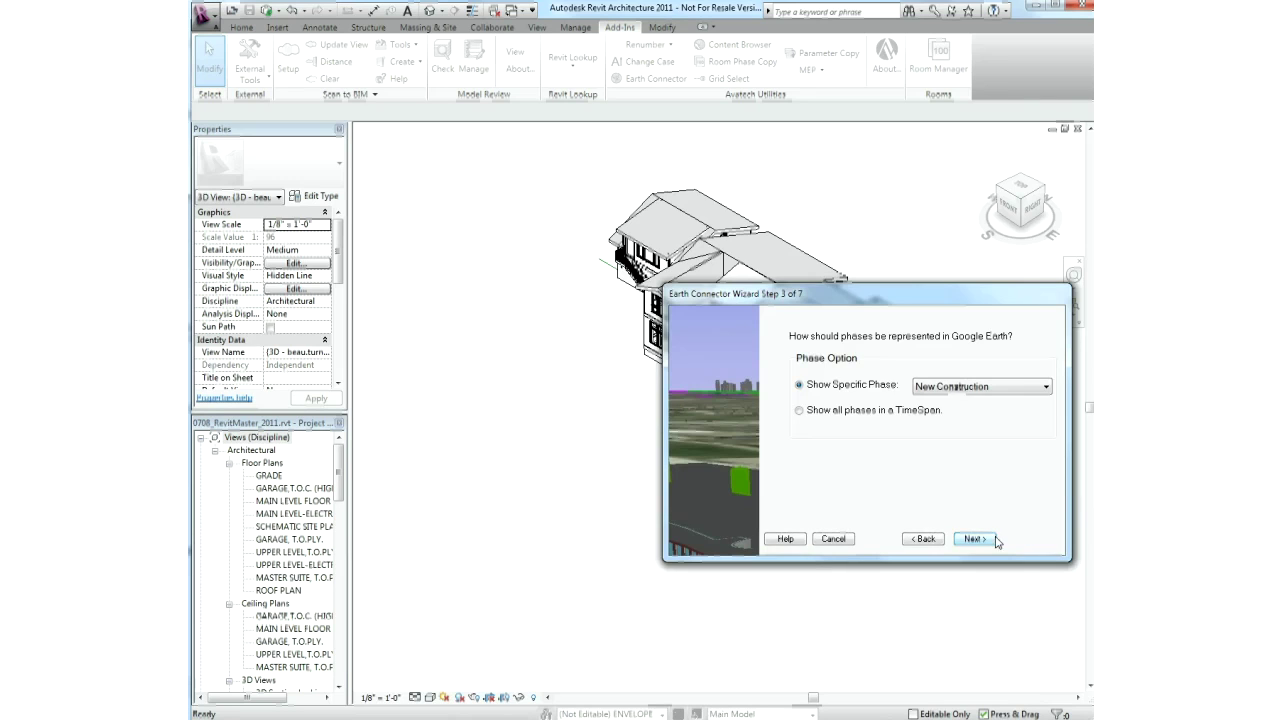
{"action": "left_click", "coordinate": [988, 540]}
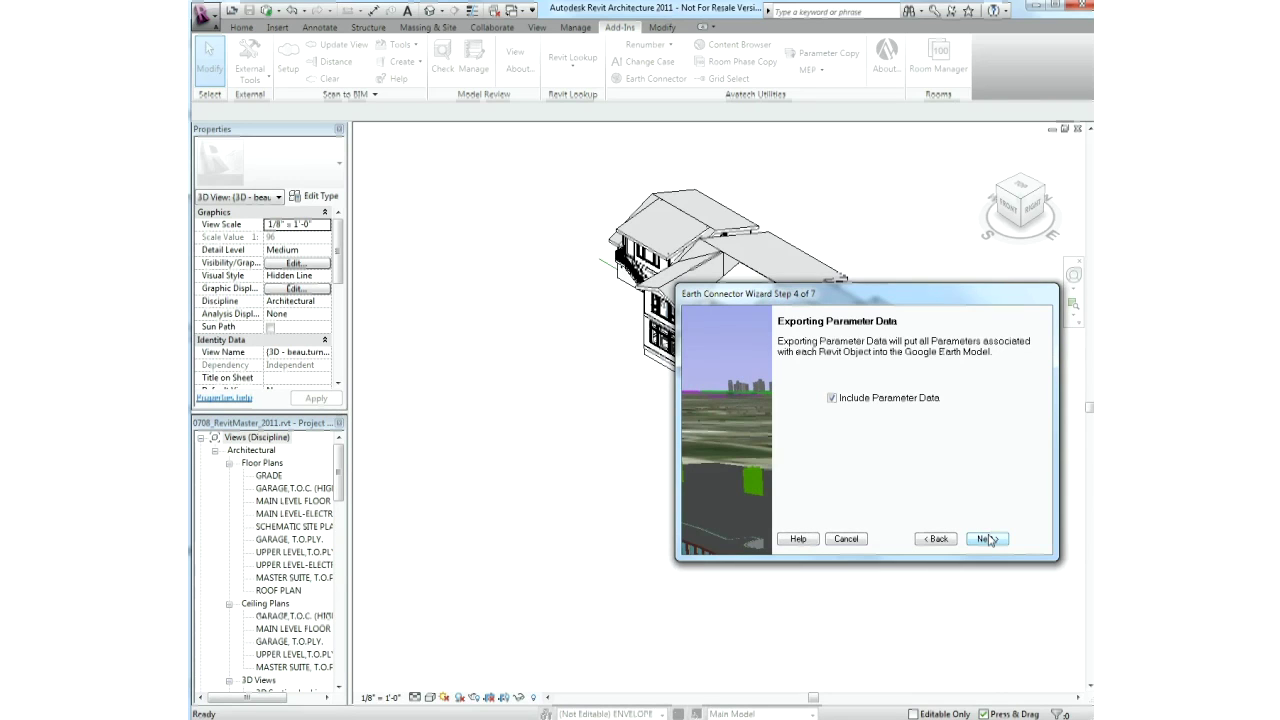
{"action": "left_click", "coordinate": [988, 540]}
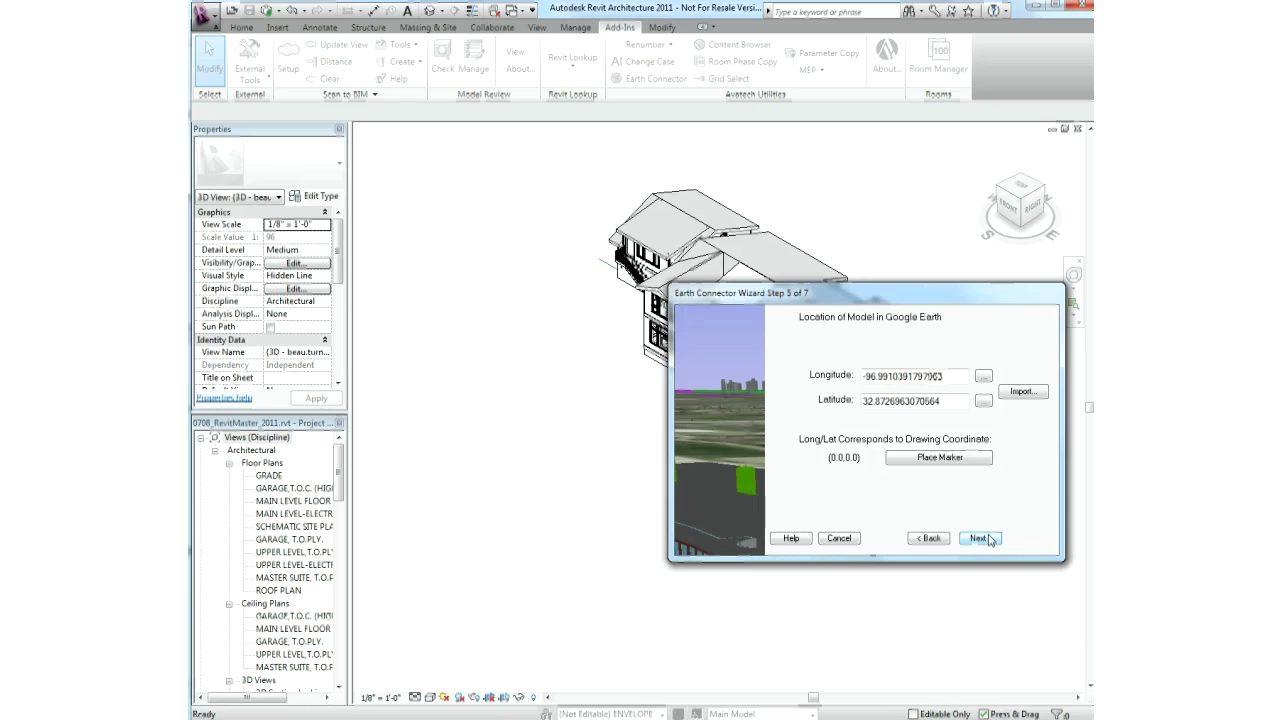
- Accept the preset longitude and latitude with the Y-axis set to North, then generate the KMZ file and open it in Google Earth
{"action": "left_click", "coordinate": [988, 540]}
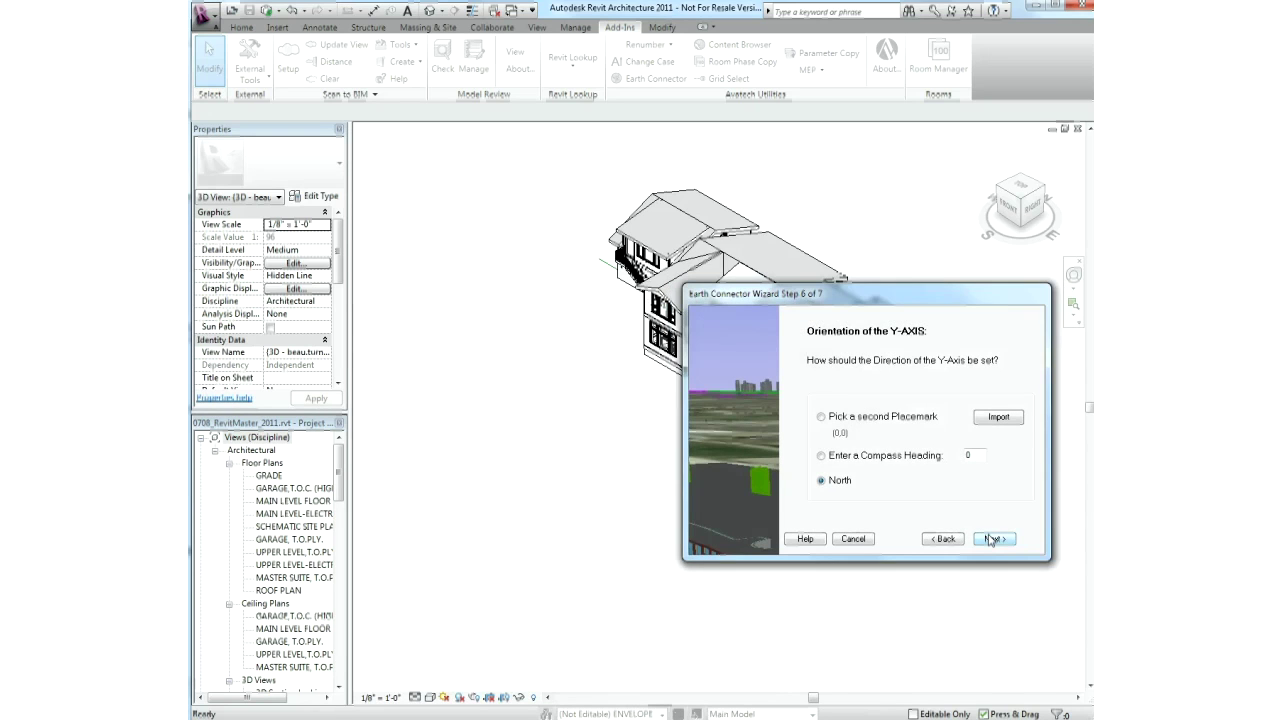
{"action": "left_click", "coordinate": [990, 539]}
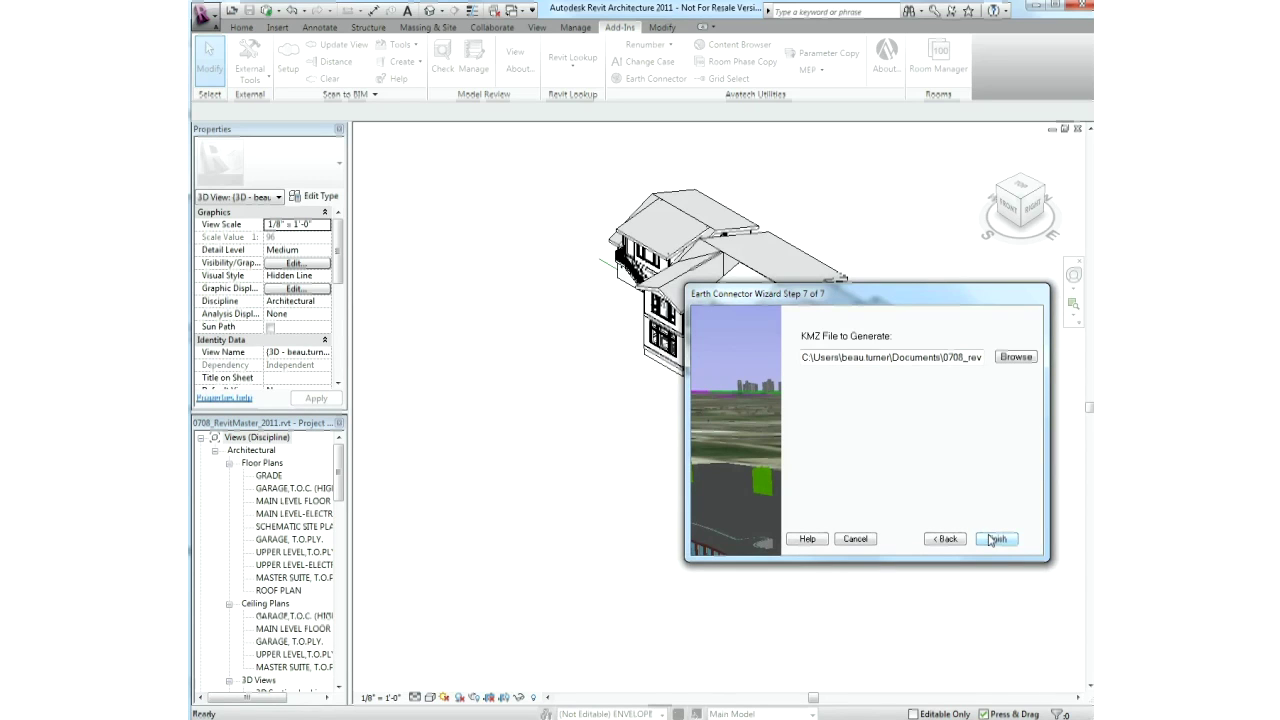
{"action": "left_click", "coordinate": [995, 539]}
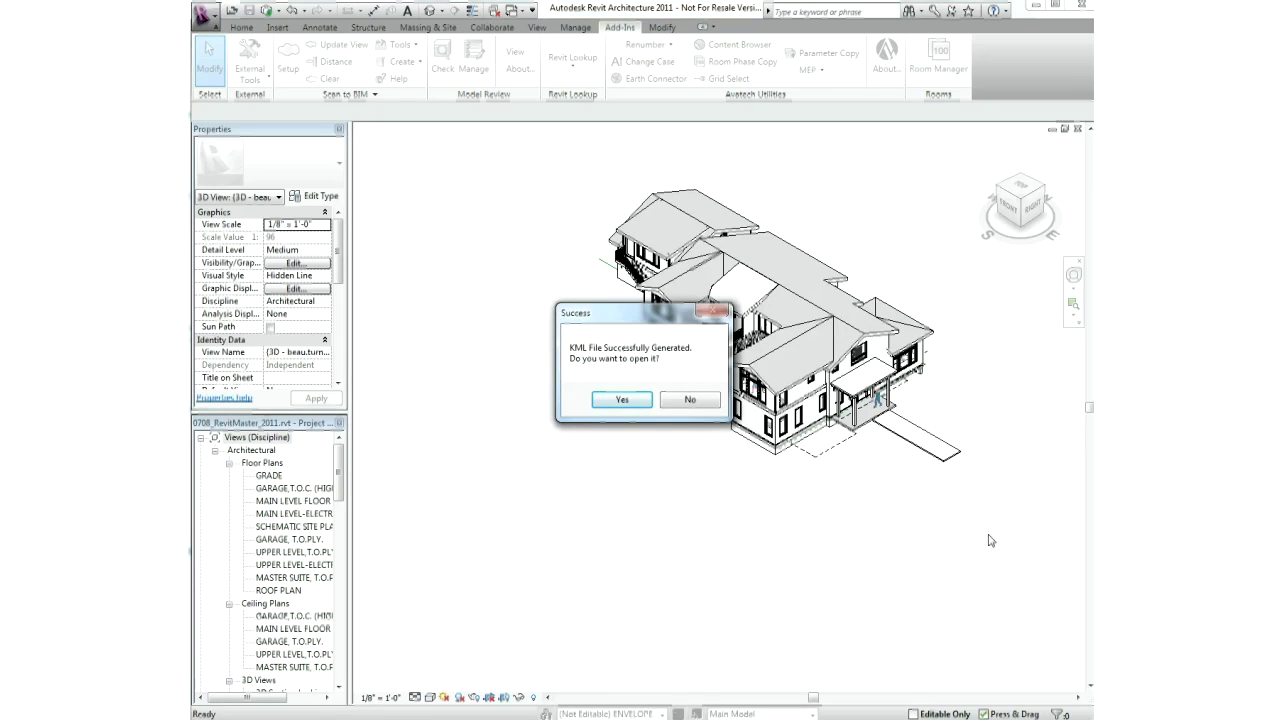
{"action": "left_click", "coordinate": [621, 400]}
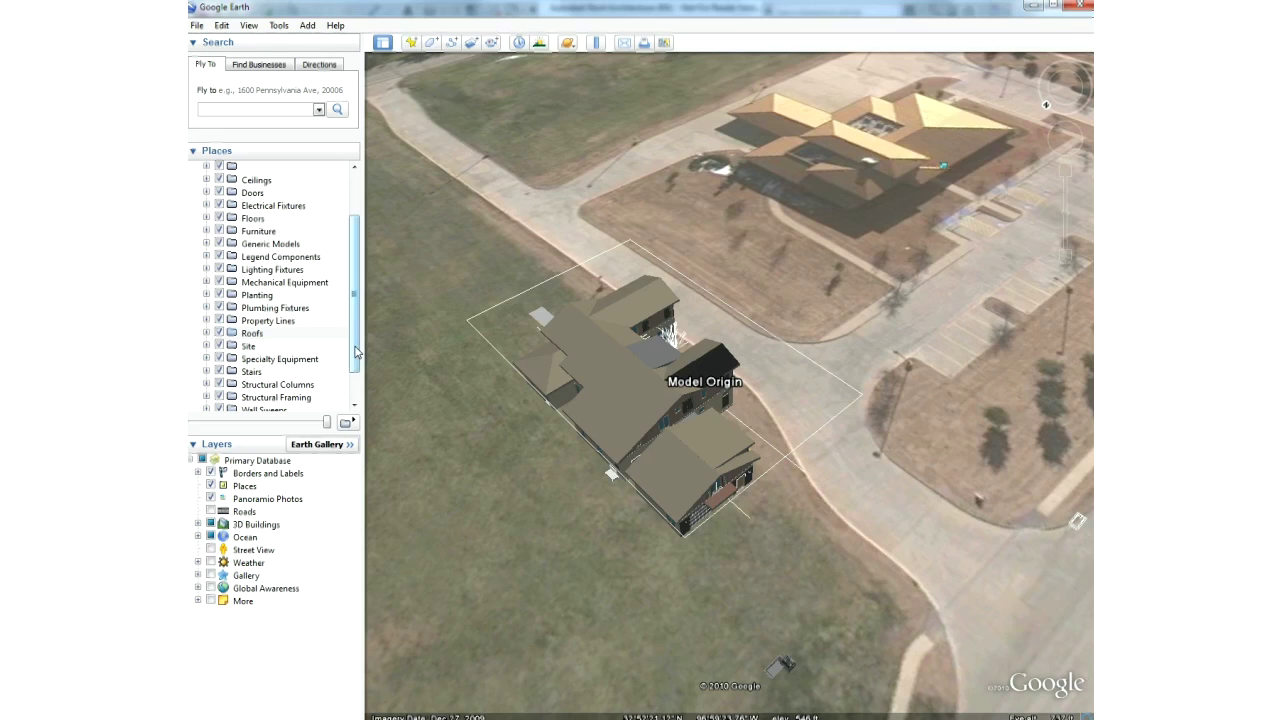
- Hide the Windows, Doors and Roofs categories of the exported 0708_revitmaster_2011.kmz house model
{"action": "left_click_drag", "start_coordinate": [356, 350], "coordinate": [352, 388]}
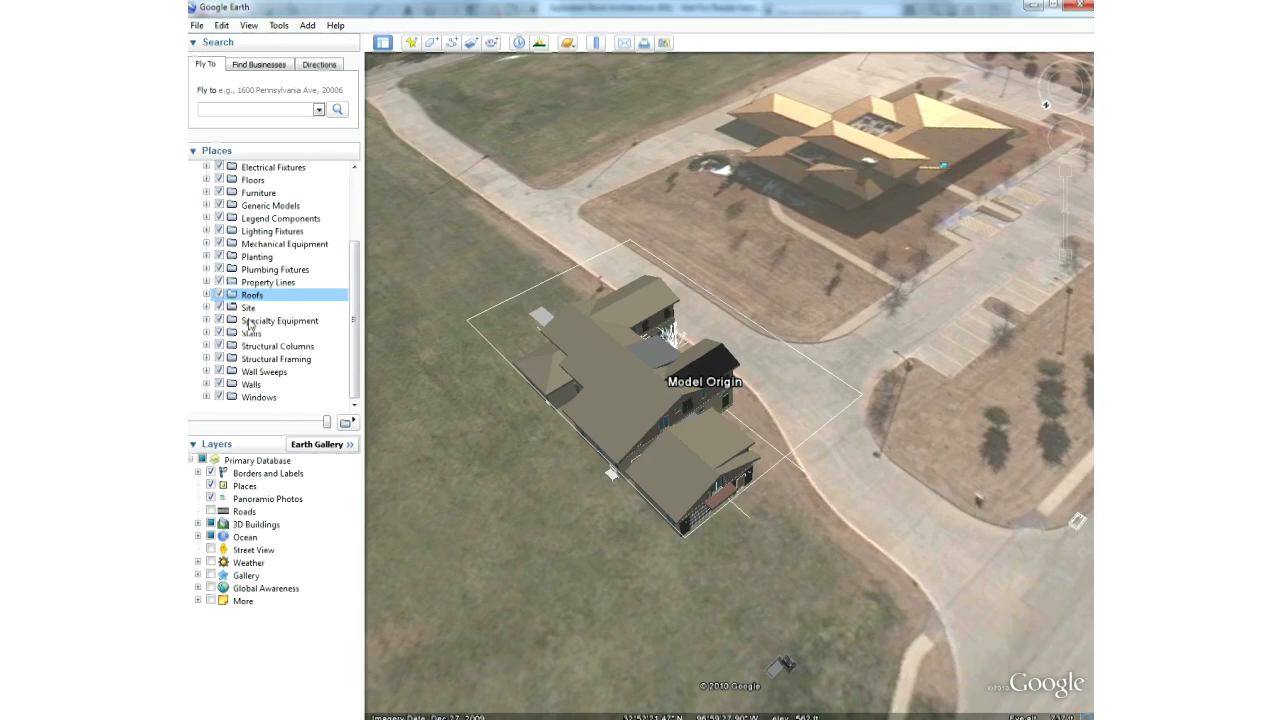
{"action": "left_click", "coordinate": [220, 398]}
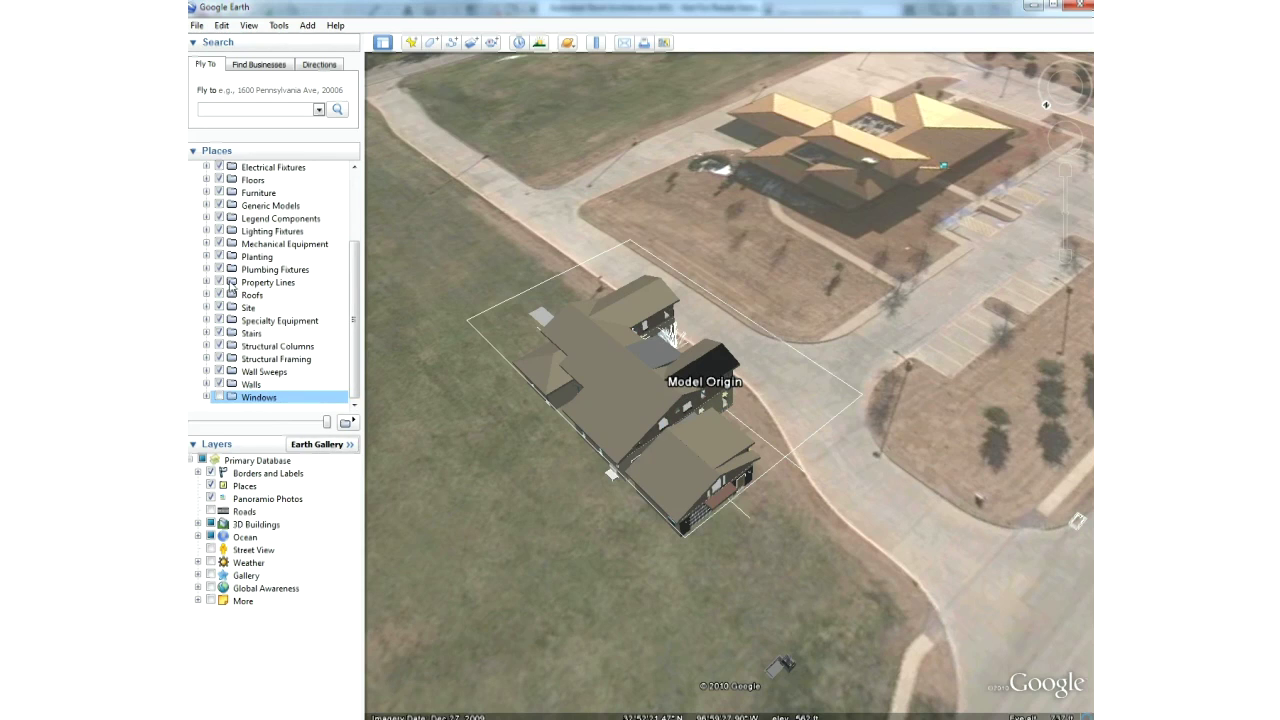
{"action": "left_click_drag", "start_coordinate": [352, 258], "coordinate": [352, 216]}
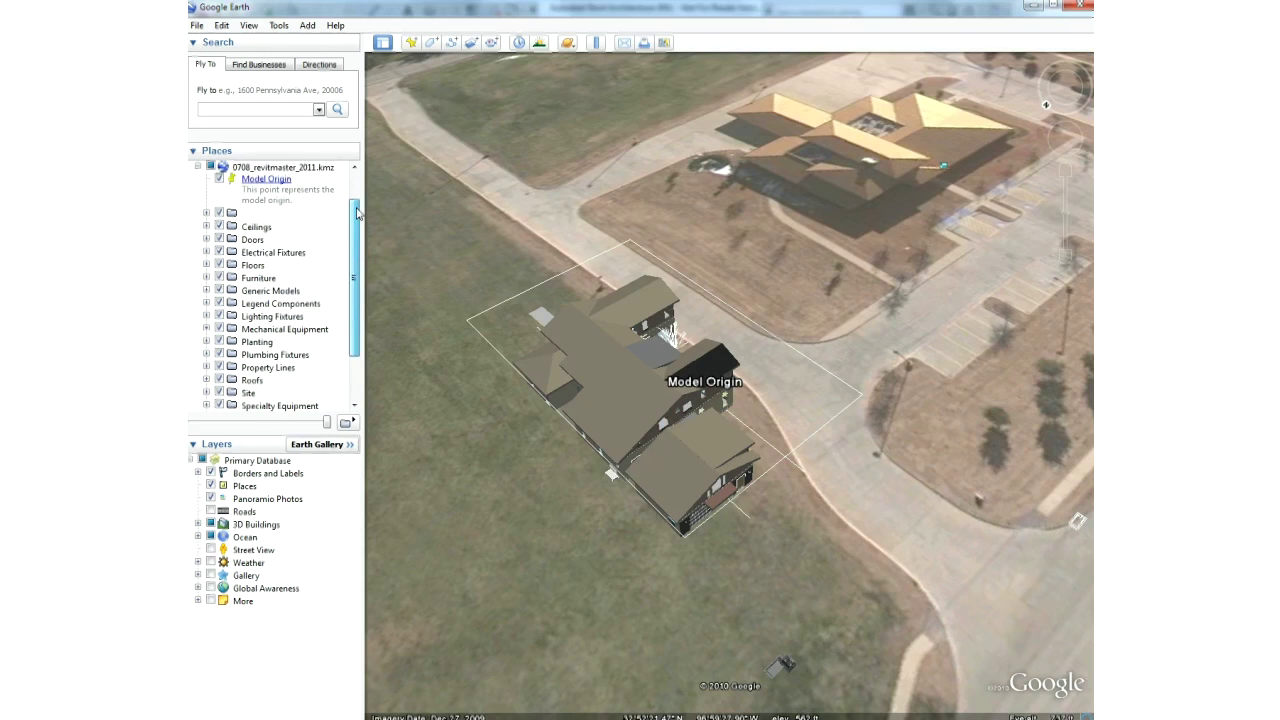
{"action": "left_click", "coordinate": [220, 240]}
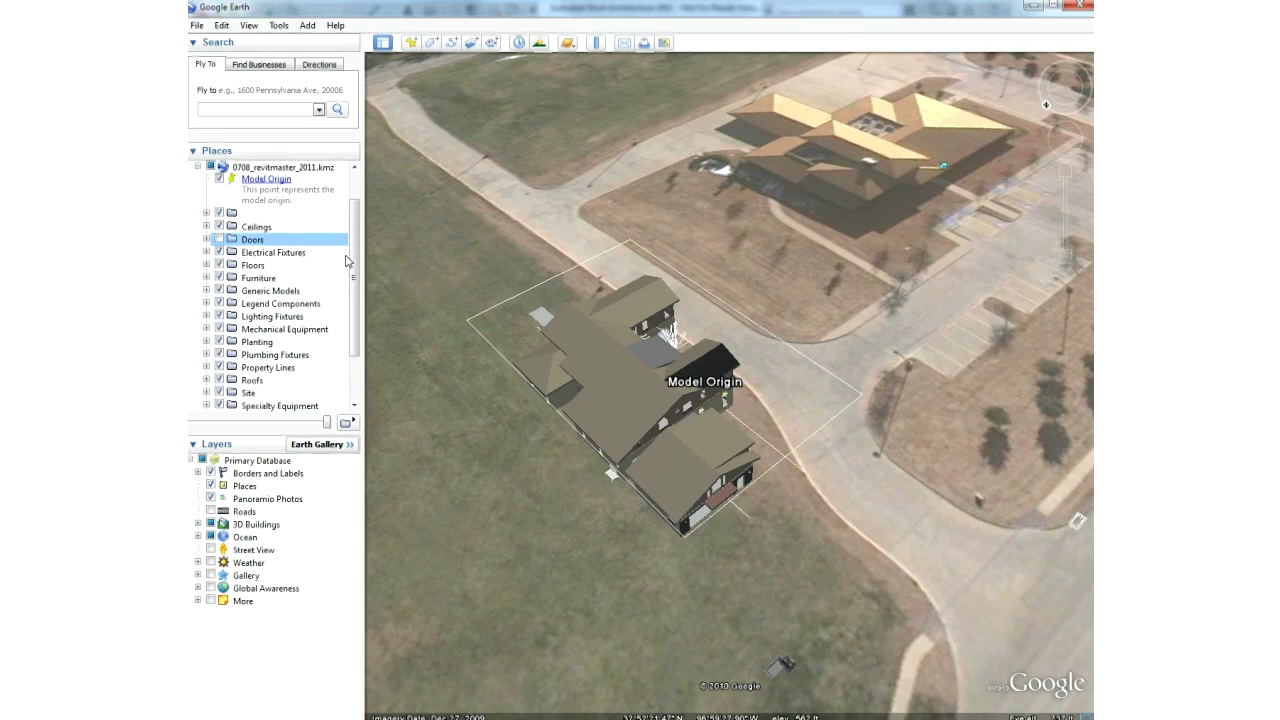
{"action": "left_click_drag", "start_coordinate": [352, 255], "coordinate": [353, 287]}
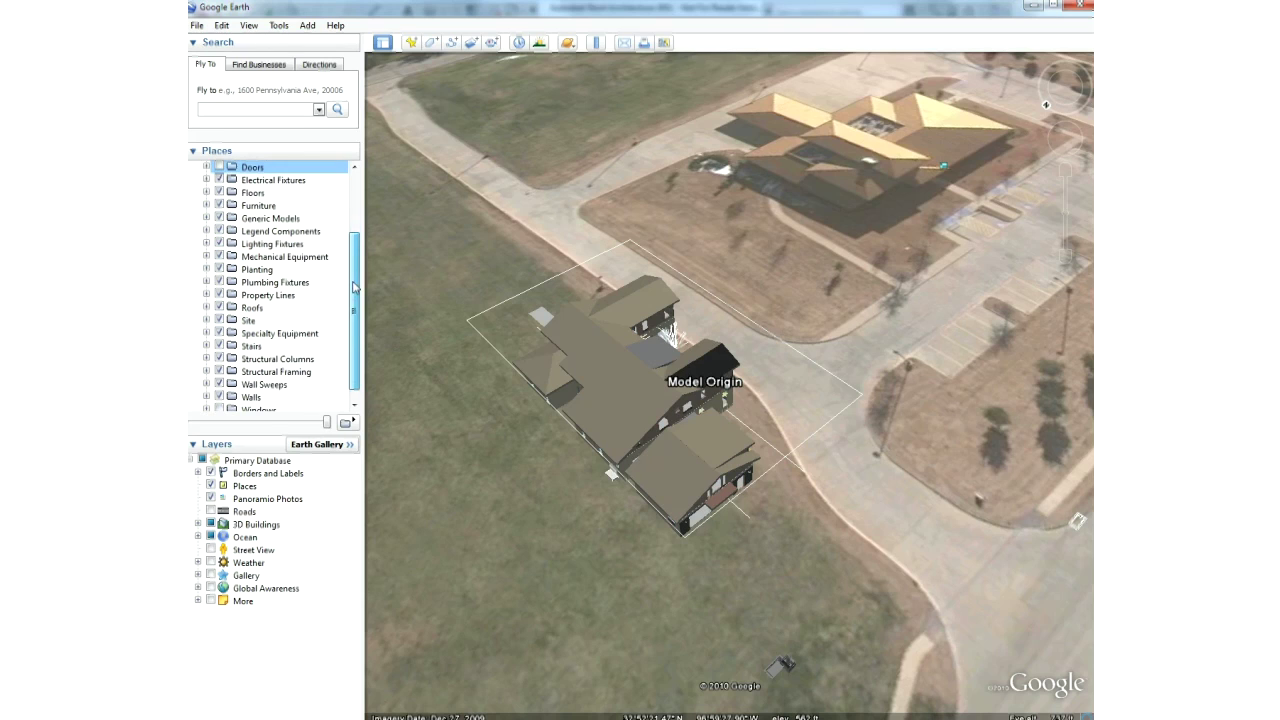
{"action": "left_click", "coordinate": [221, 309]}
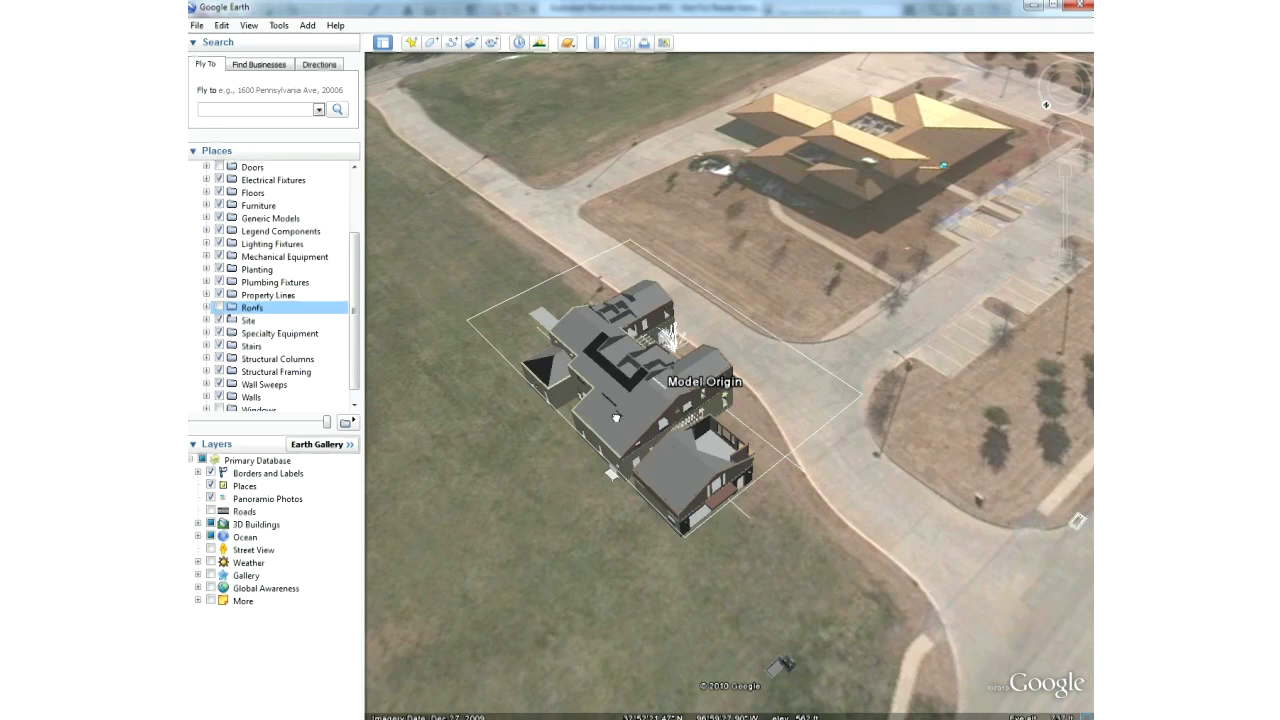
{"action": "left_click_drag", "start_coordinate": [615, 418], "coordinate": [630, 460]}
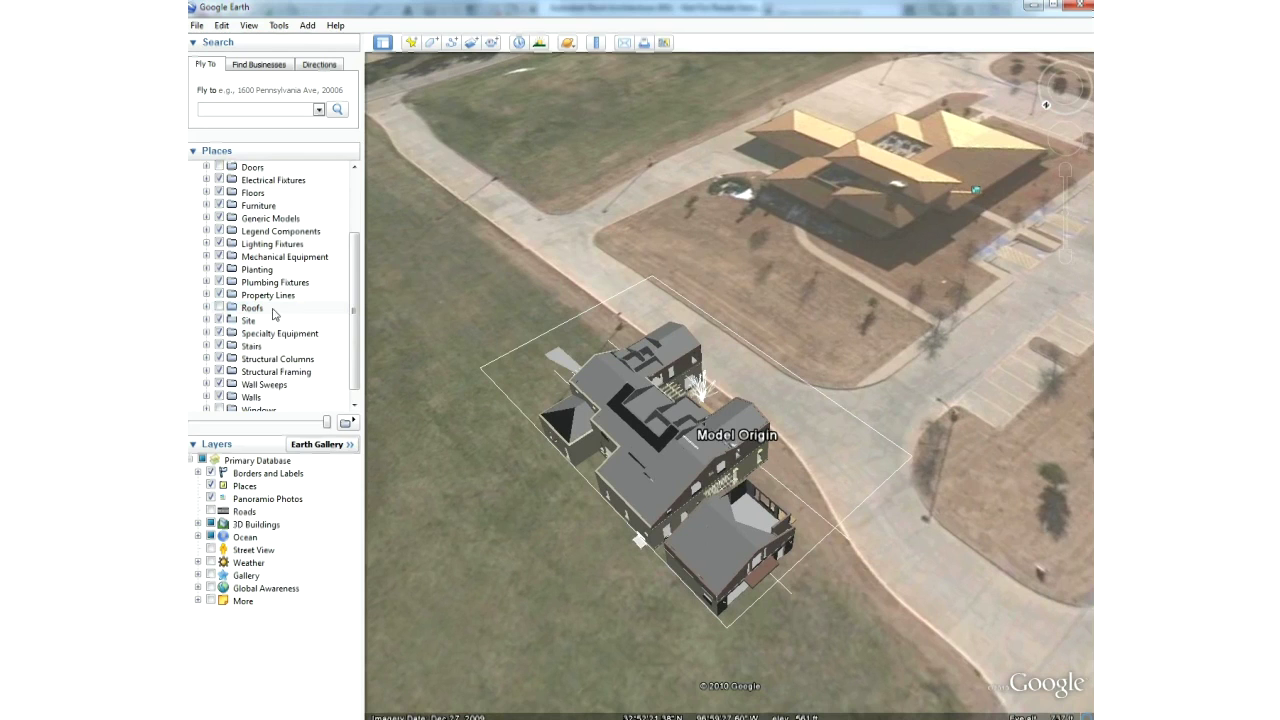
- Hide the model's Site, Legend Components, Property Lines and Specialty Equipment categories
{"action": "left_click", "coordinate": [219, 320]}
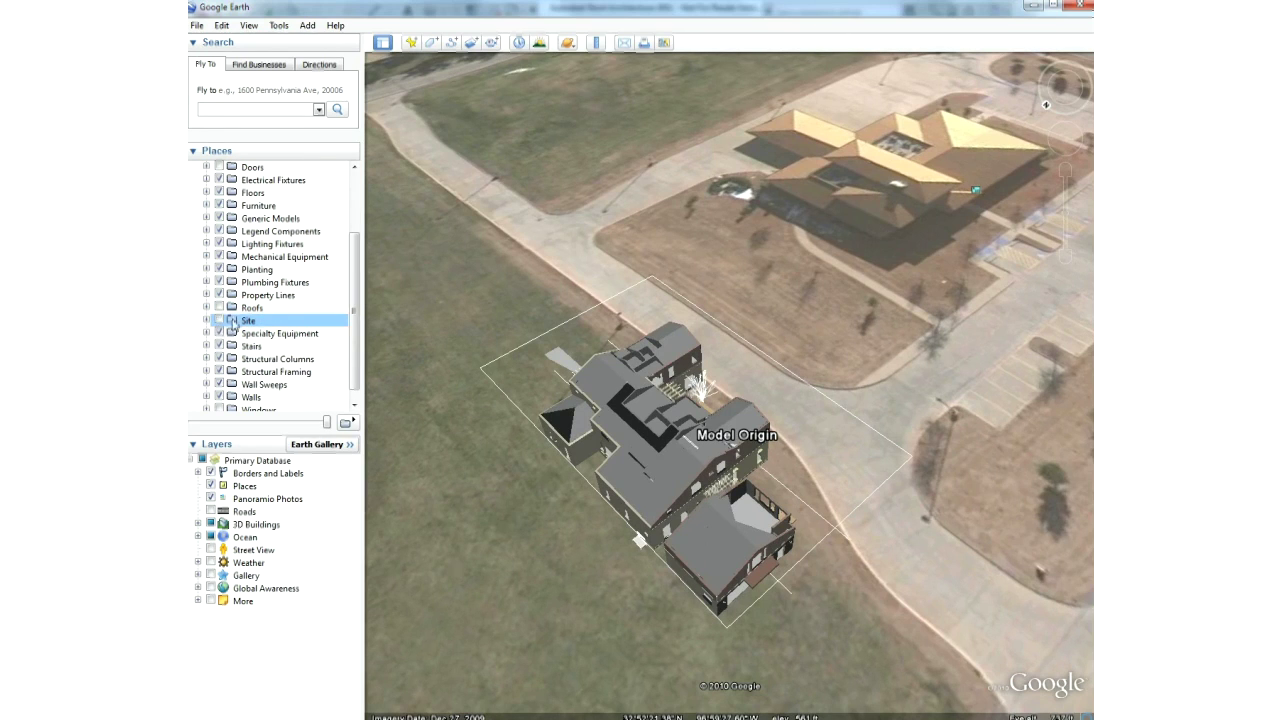
{"action": "left_click", "coordinate": [222, 231]}
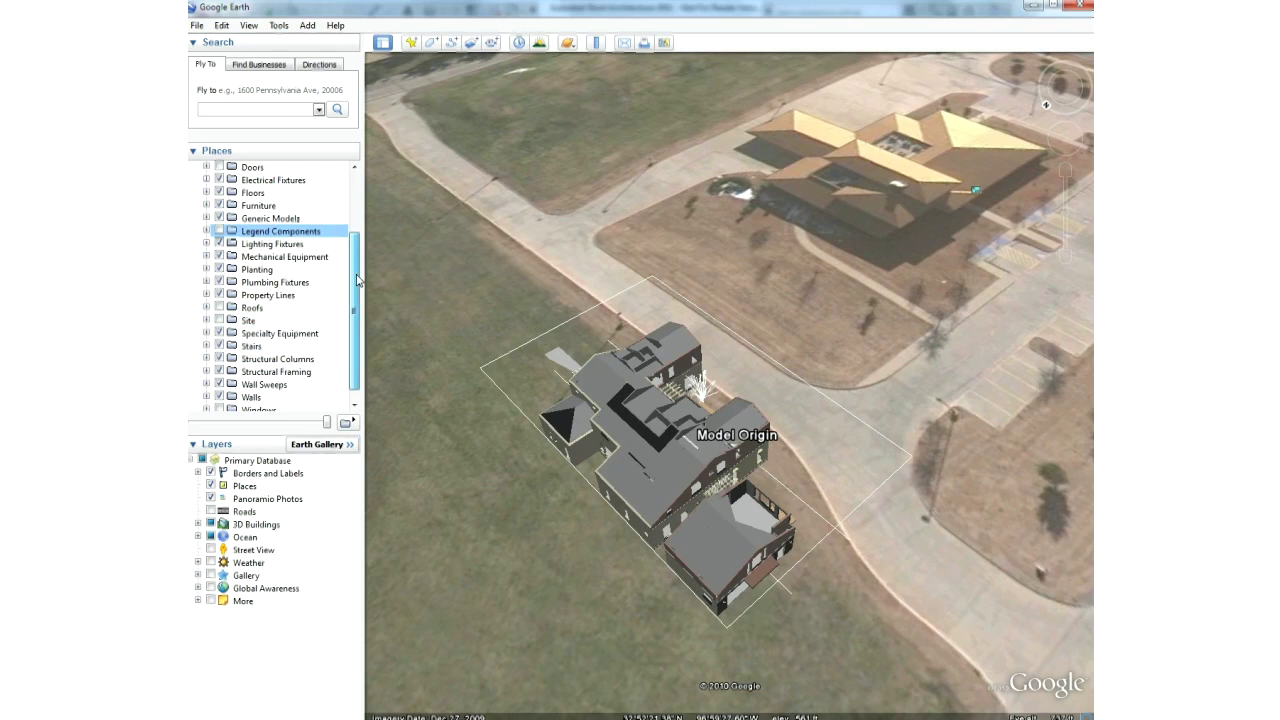
{"action": "scroll", "coordinate": [356, 282], "scroll_direction": "down", "scroll_amount": 1}
{"action": "left_click", "coordinate": [221, 283]}
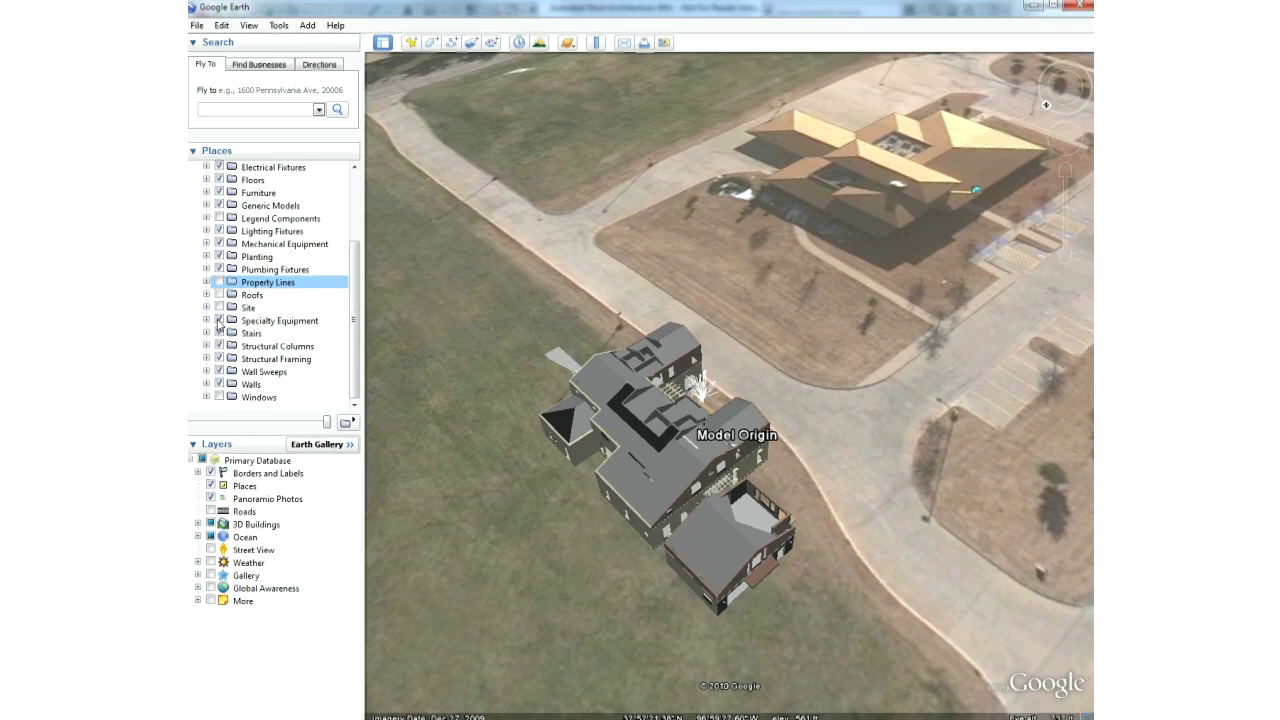
{"action": "left_click", "coordinate": [218, 322]}
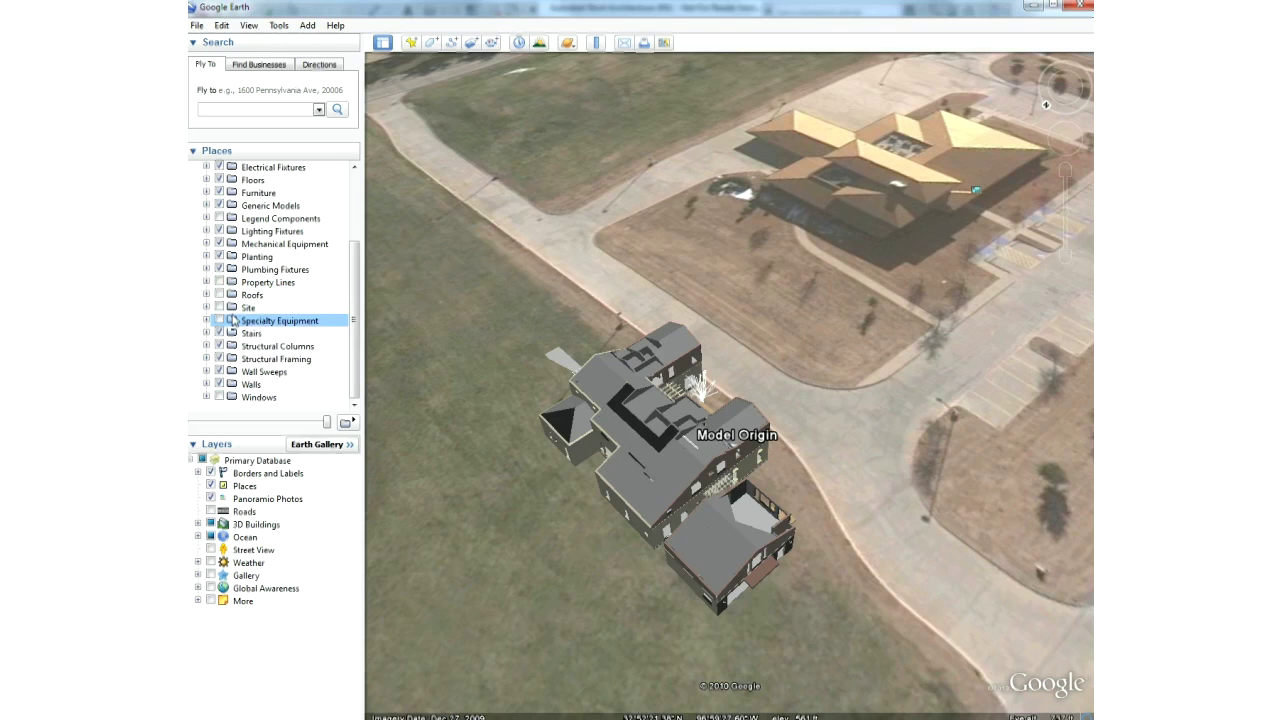
- Hide the Ceilings category of the house model to expose its interior rooms
{"action": "scroll", "coordinate": [352, 272], "scroll_direction": "up", "scroll_amount": 1}
{"action": "scroll", "coordinate": [352, 272], "scroll_direction": "up", "scroll_amount": 3}
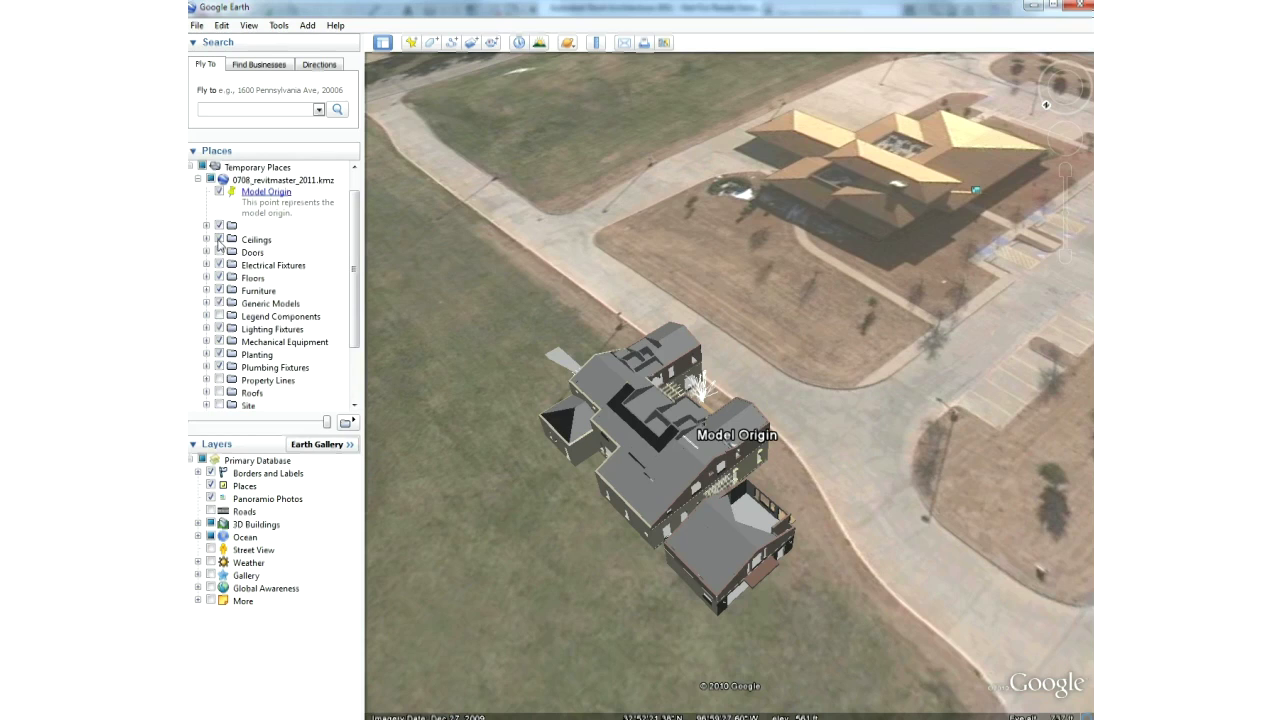
{"action": "left_click", "coordinate": [219, 240]}
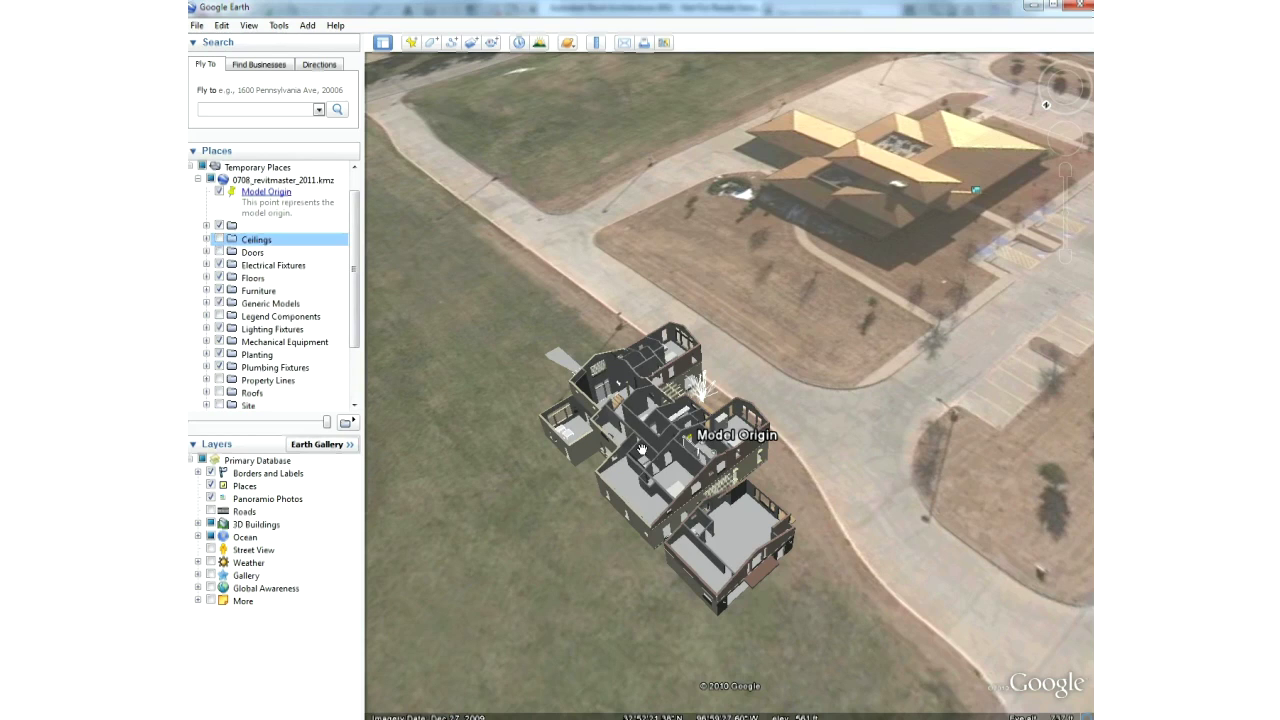
{"action": "left_click", "coordinate": [610, 531]}
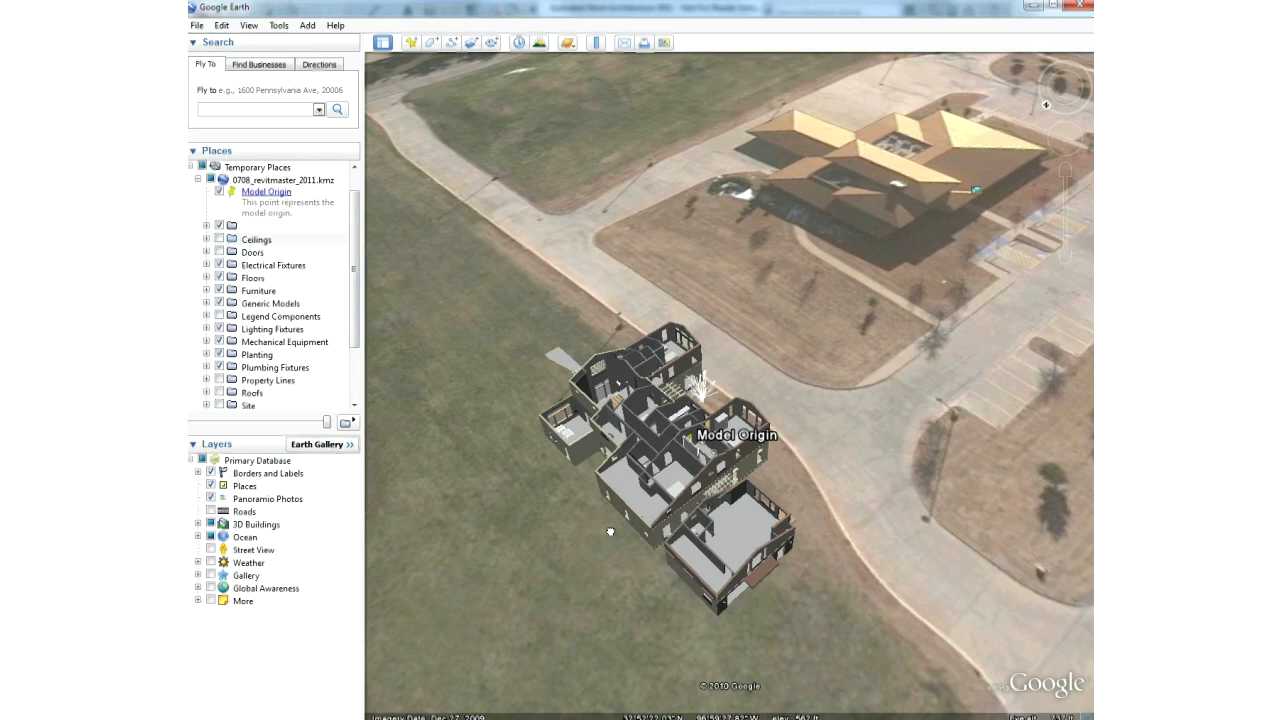
{"action": "left_click_drag", "start_coordinate": [610, 531], "coordinate": [643, 545]}
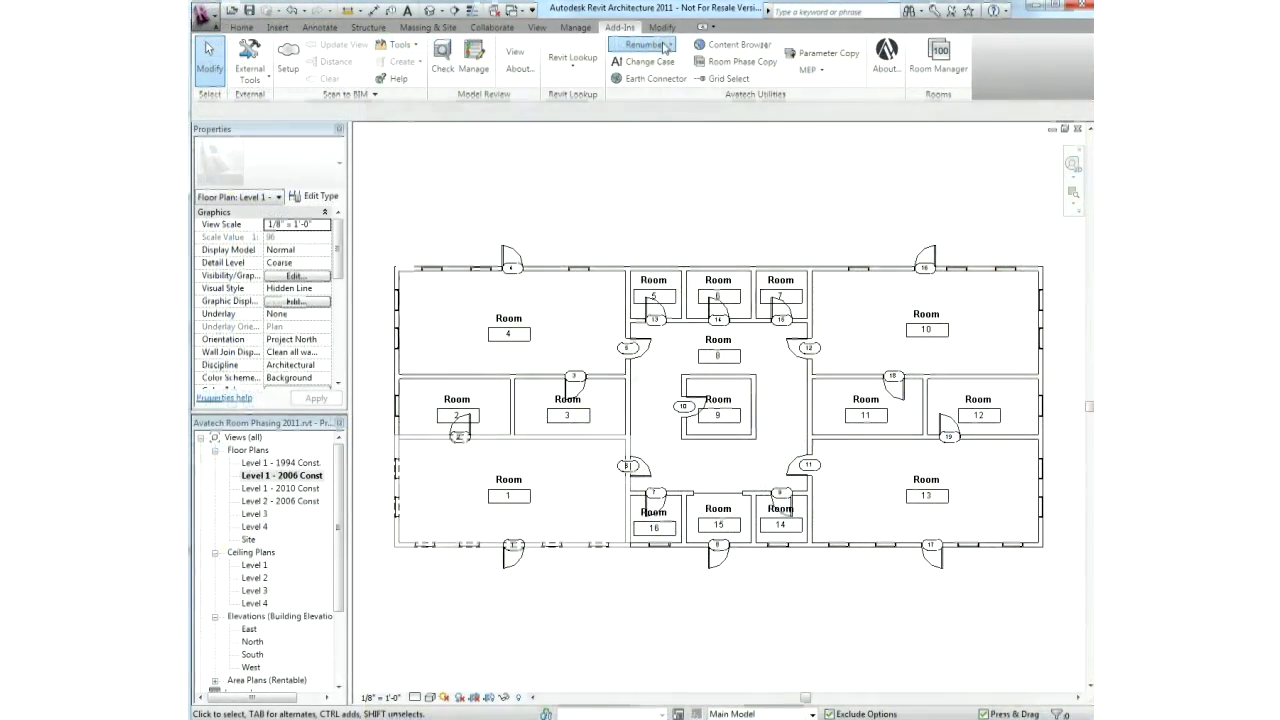
- In Revit, start Room Renumber using window selection and select all rooms in the Level 1 - 2006 Const plan
{"action": "left_click", "coordinate": [655, 45]}
{"action": "left_click", "coordinate": [665, 96]}
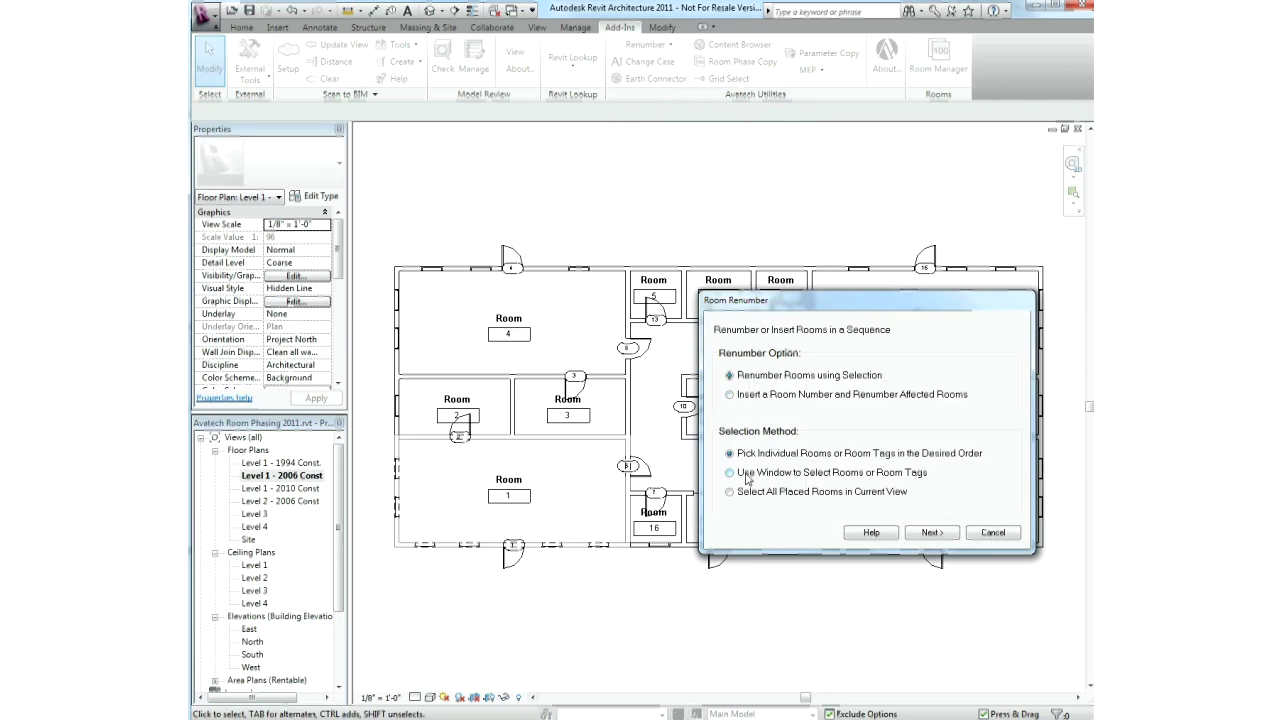
{"action": "left_click", "coordinate": [748, 475]}
{"action": "left_click", "coordinate": [934, 533]}
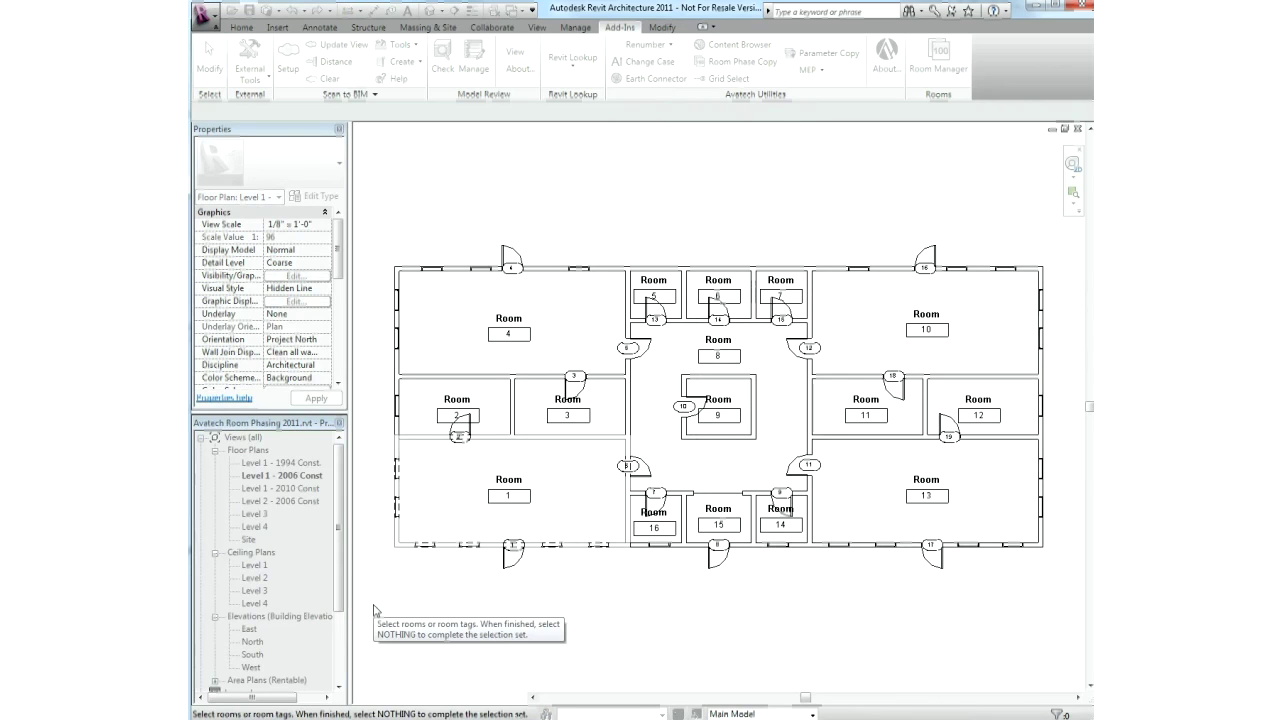
{"action": "left_click_drag", "start_coordinate": [374, 607], "coordinate": [1062, 227]}
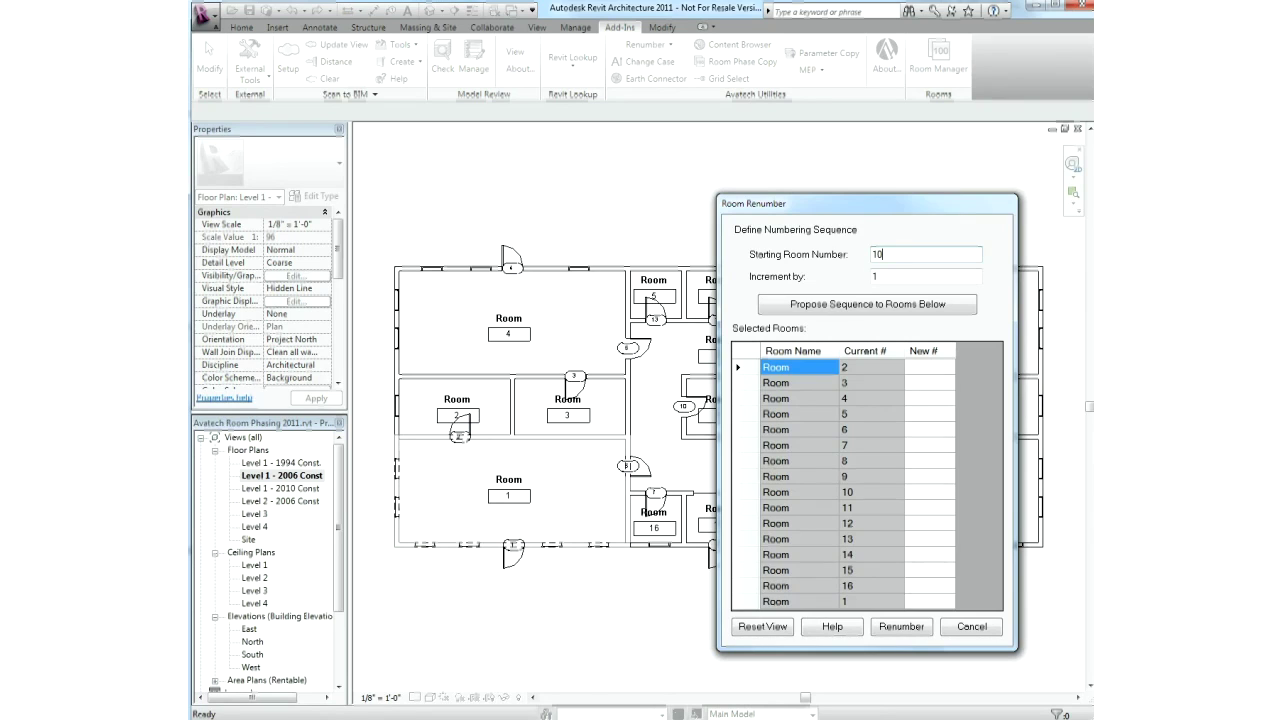
- Renumber the selected rooms in sequence from 102 in increments of 1, overriding the new number of room 1 with 101
{"action": "left_click", "coordinate": [898, 277]}
{"action": "left_click", "coordinate": [898, 304]}
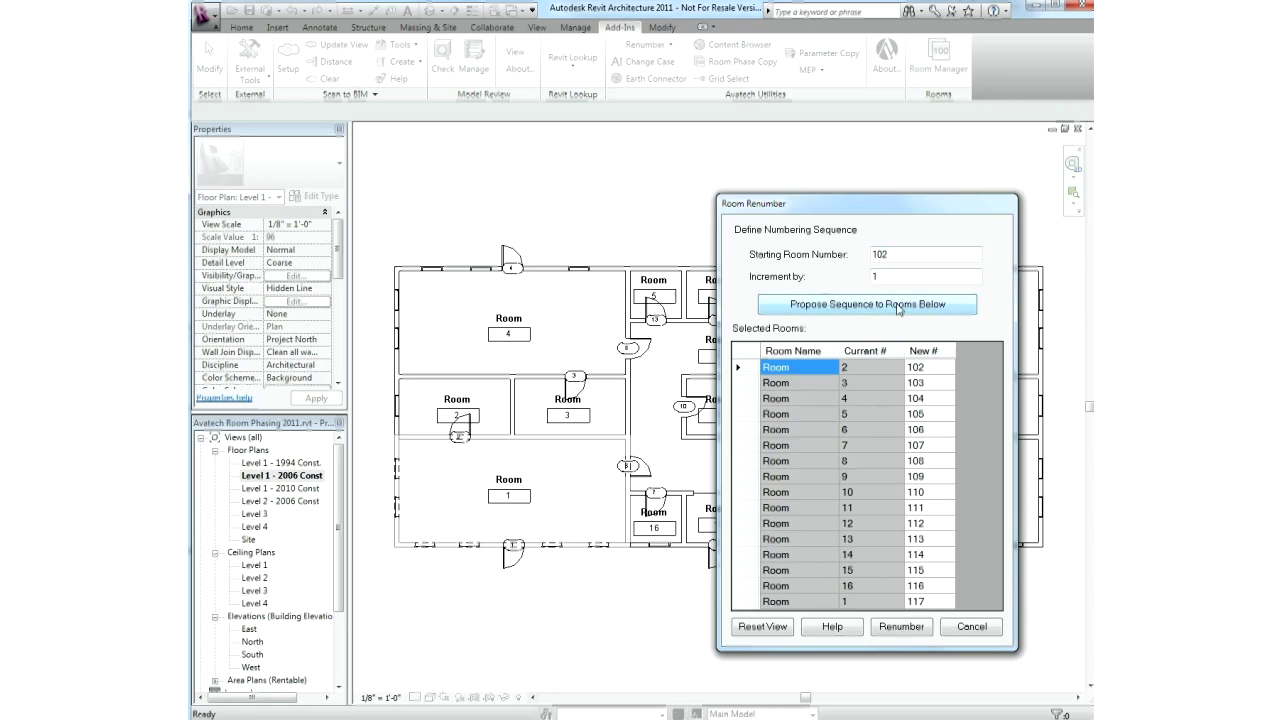
{"action": "left_click", "coordinate": [929, 601]}
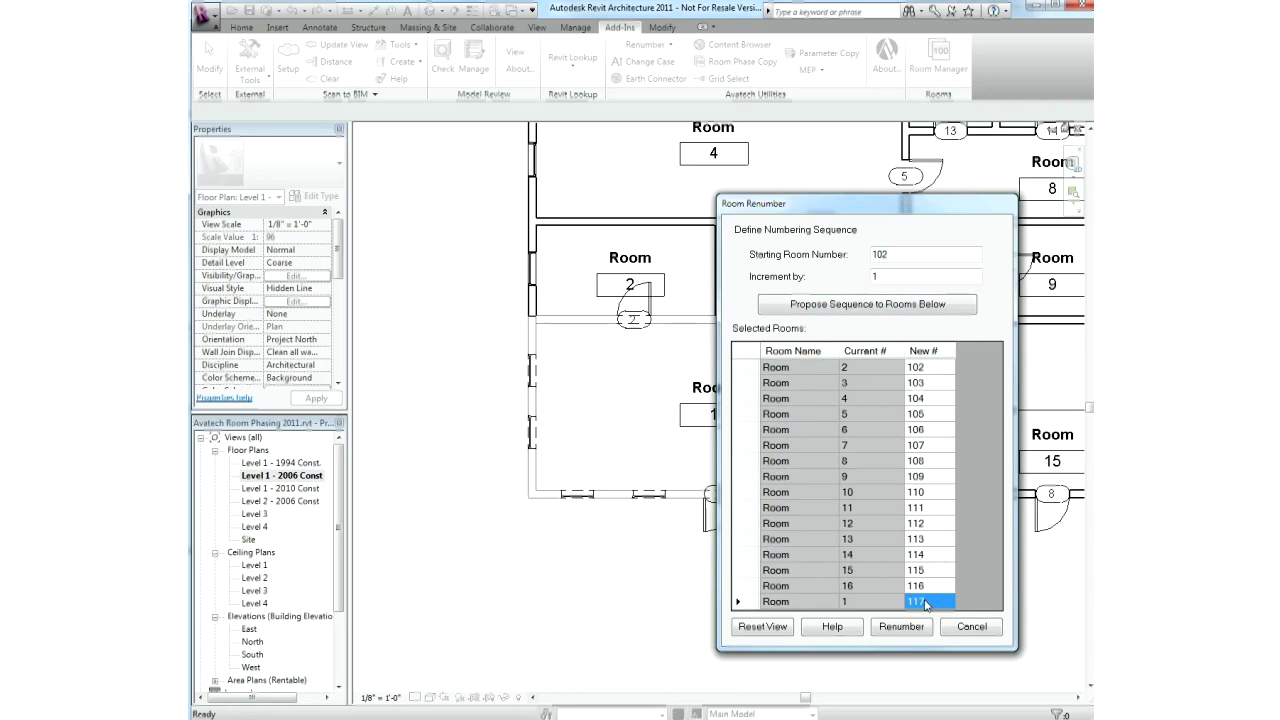
{"action": "left_click", "coordinate": [926, 602]}
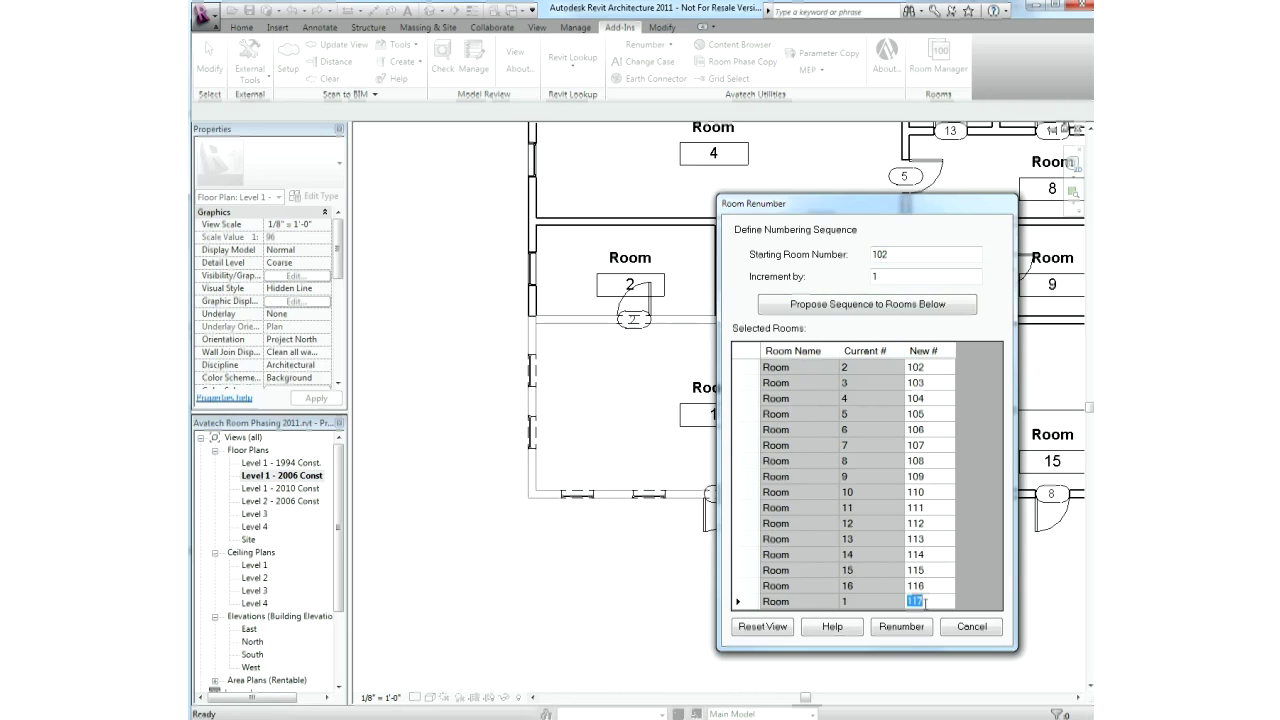
{"action": "type", "text": "101"}
{"action": "left_click", "coordinate": [910, 627]}
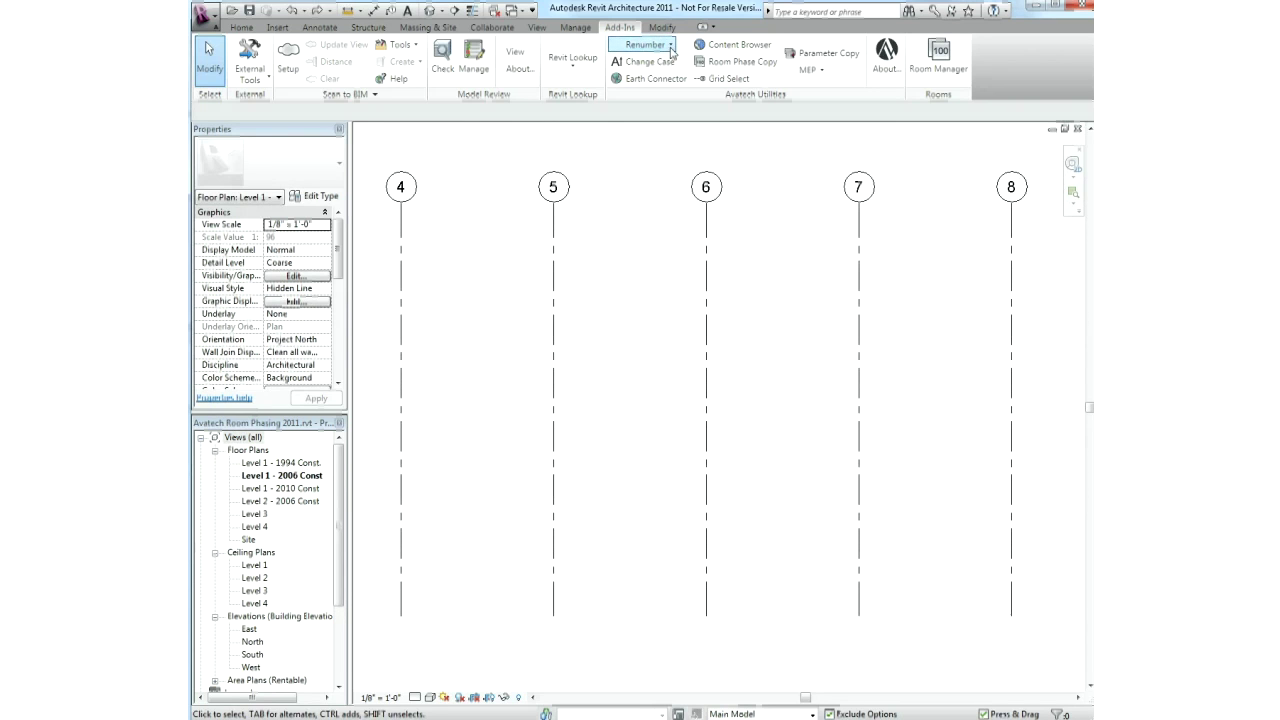
- Start Element Renumber for Grids, renumbering in selected order with elements picked individually
{"action": "left_click", "coordinate": [671, 47]}
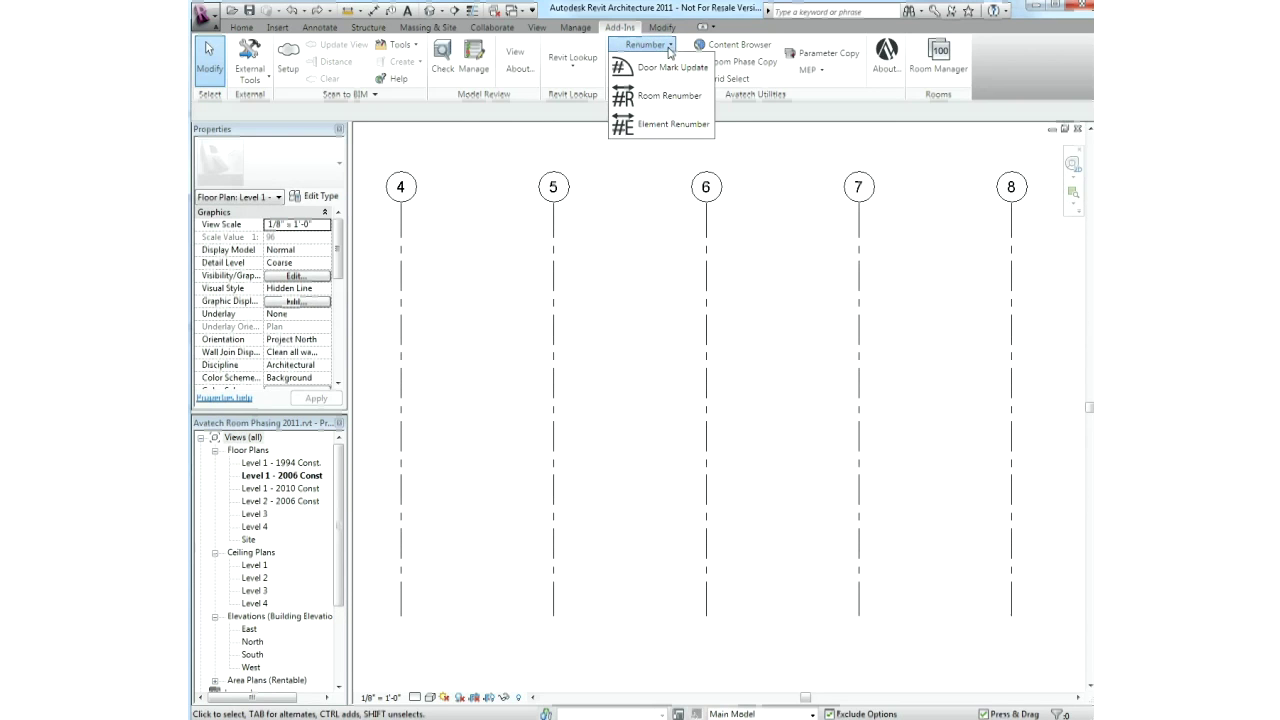
{"action": "left_click", "coordinate": [669, 129]}
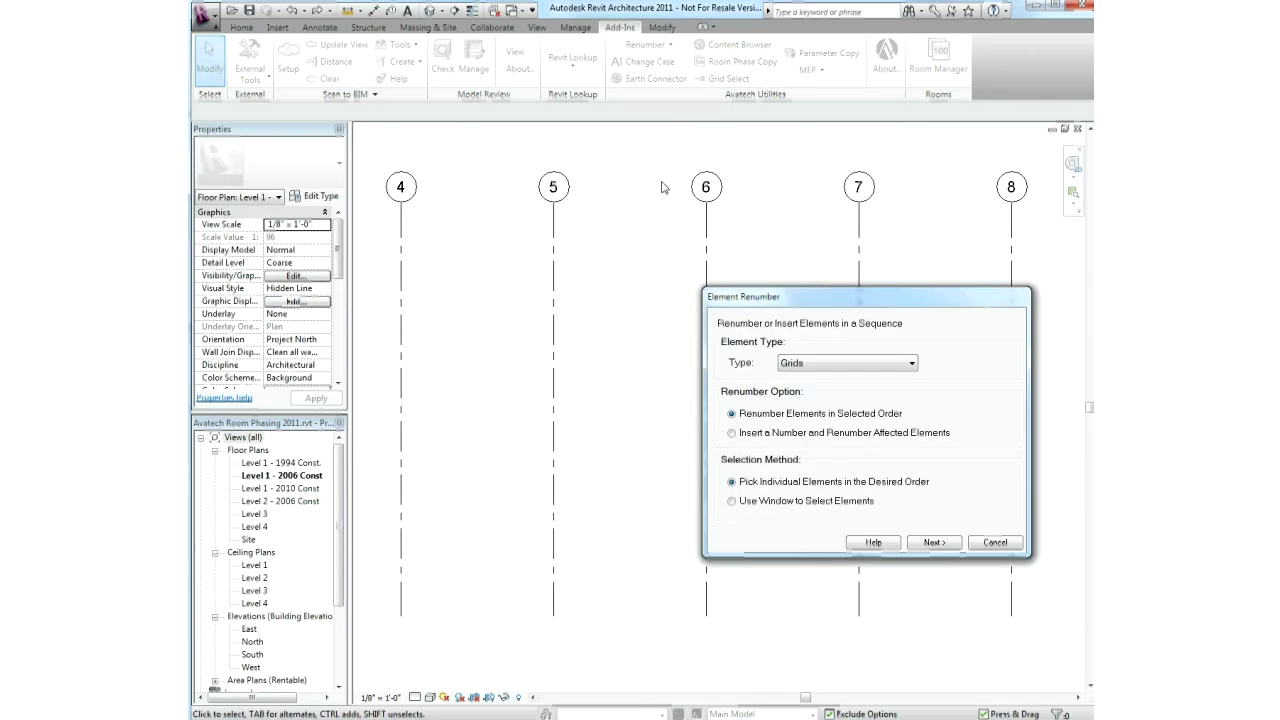
{"action": "left_click", "coordinate": [911, 366]}
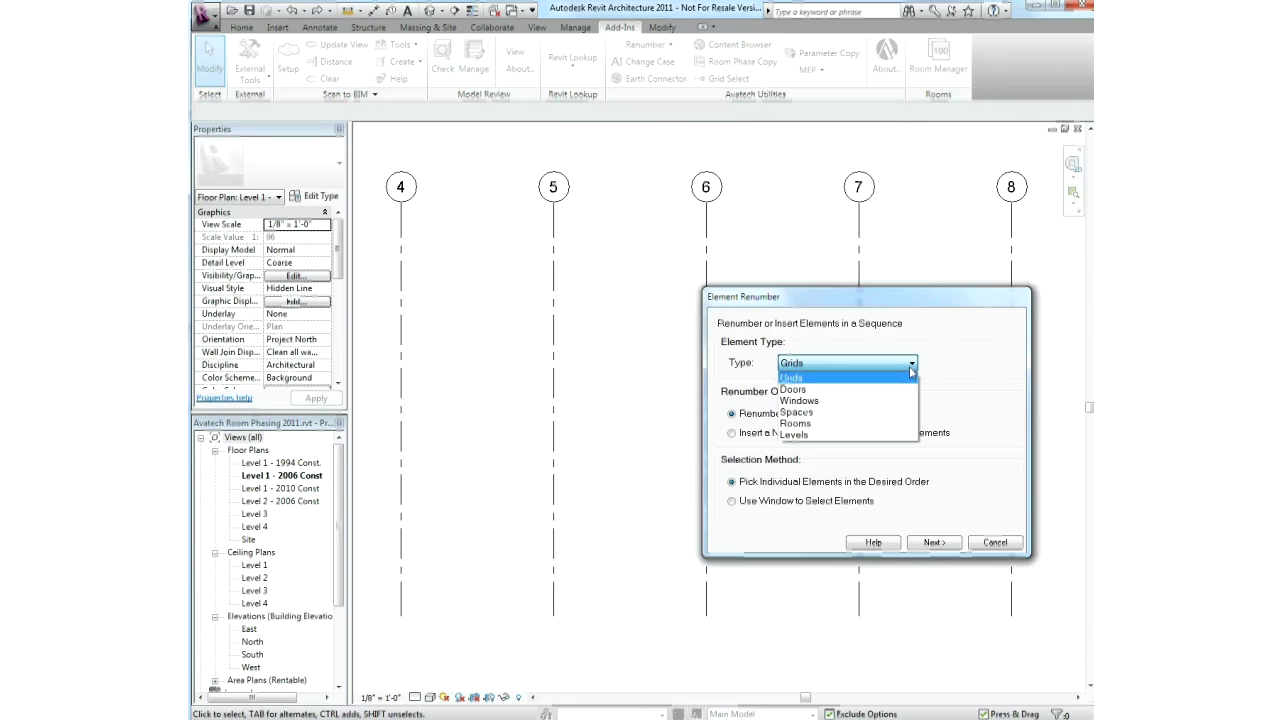
{"action": "left_click", "coordinate": [911, 366]}
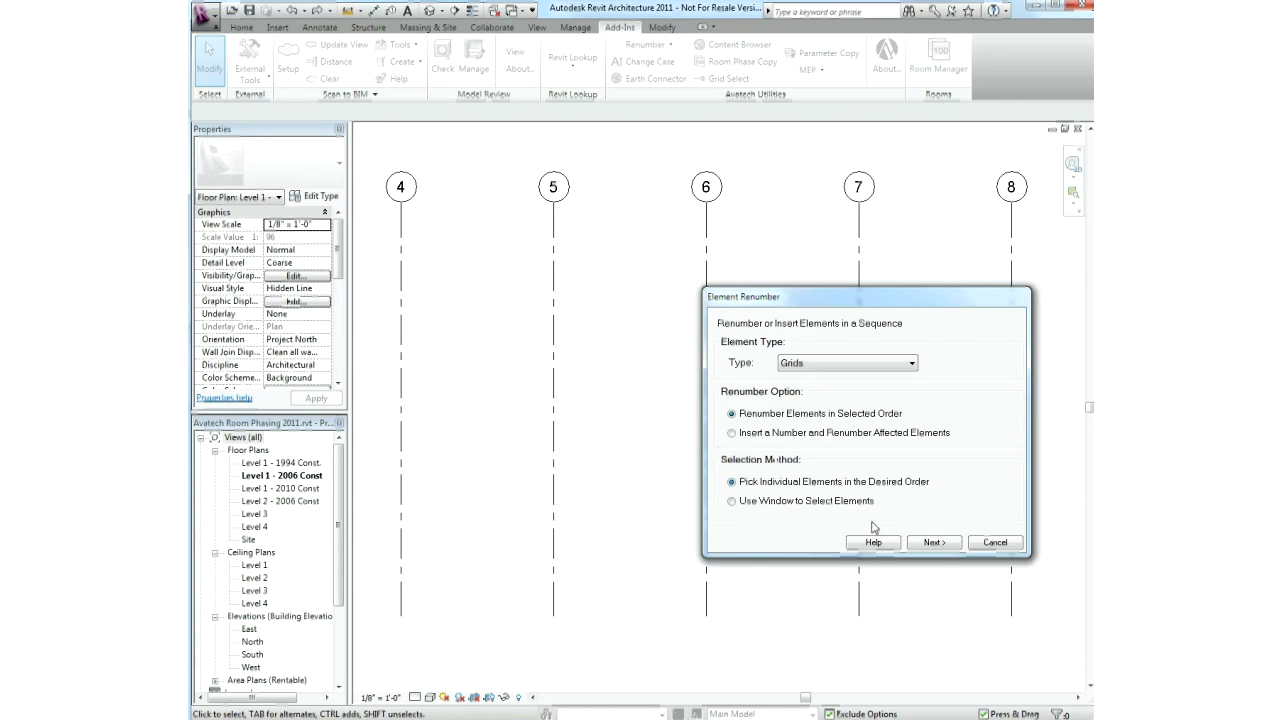
{"action": "left_click", "coordinate": [934, 544]}
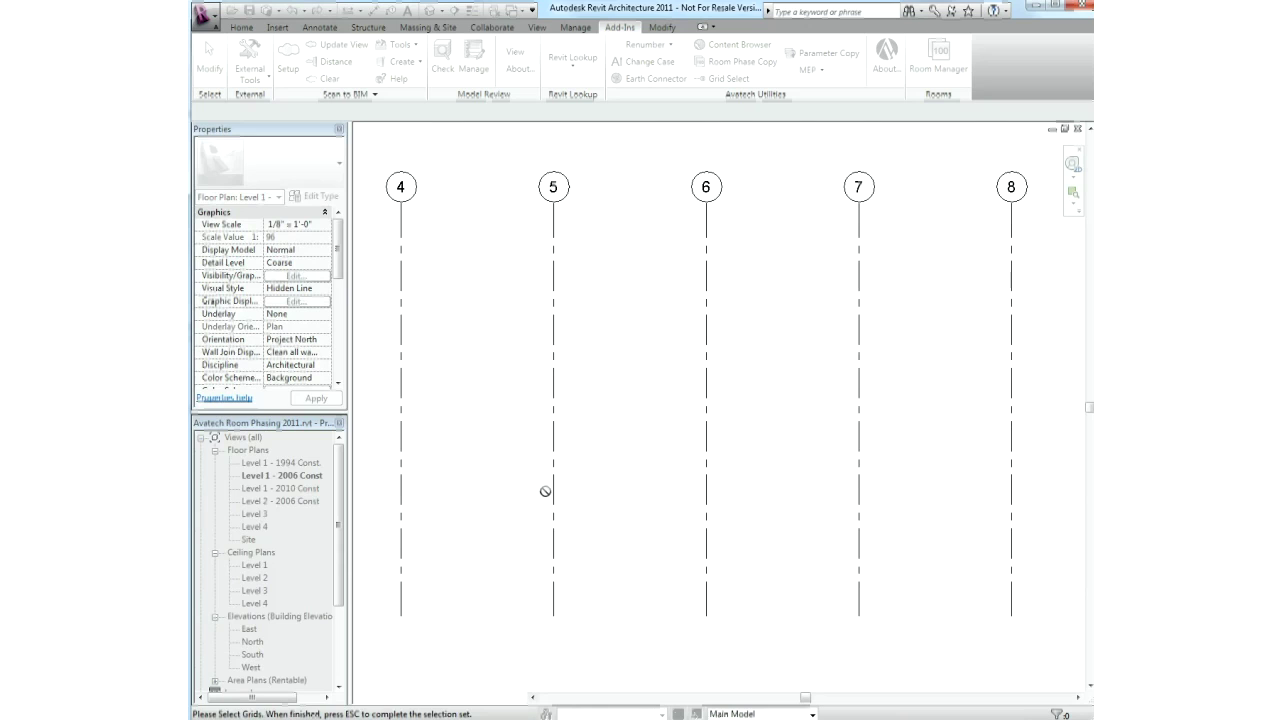
- Pick grid lines 4, 5, 6, 7 and 8 in that order and complete the selection set
{"action": "left_click", "coordinate": [403, 458]}
{"action": "left_click", "coordinate": [555, 455]}
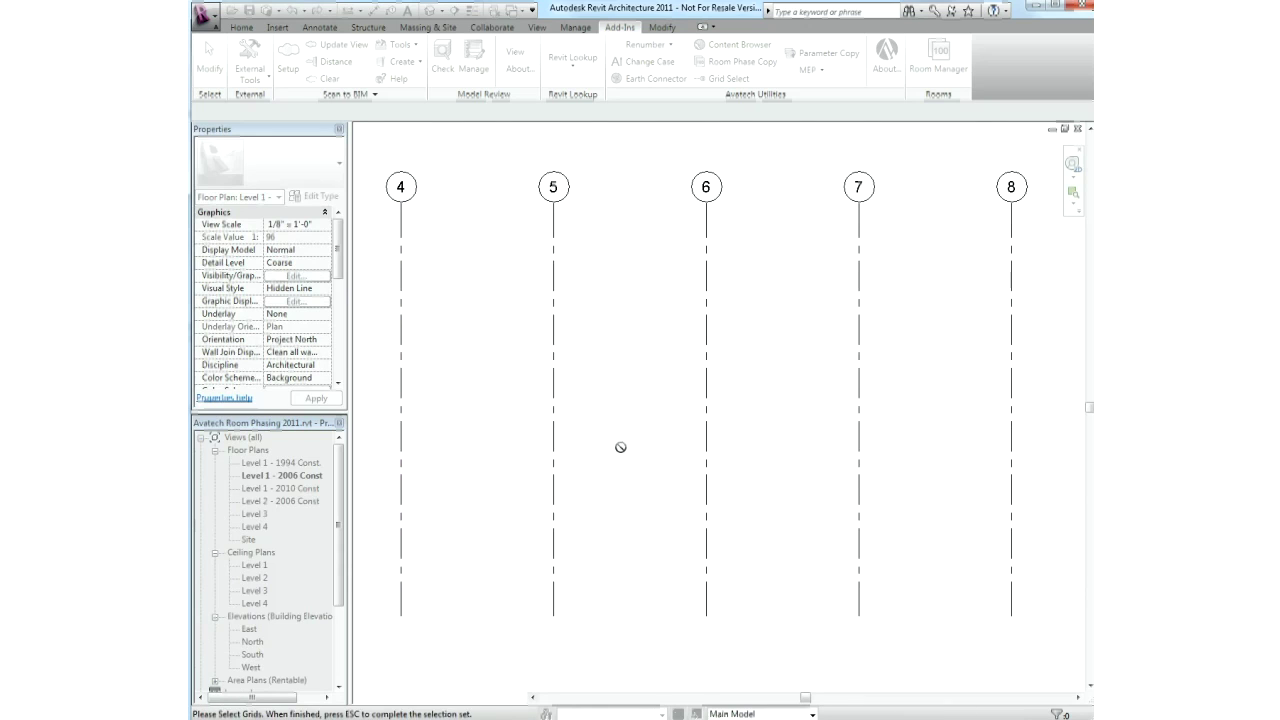
{"action": "left_click", "coordinate": [706, 428]}
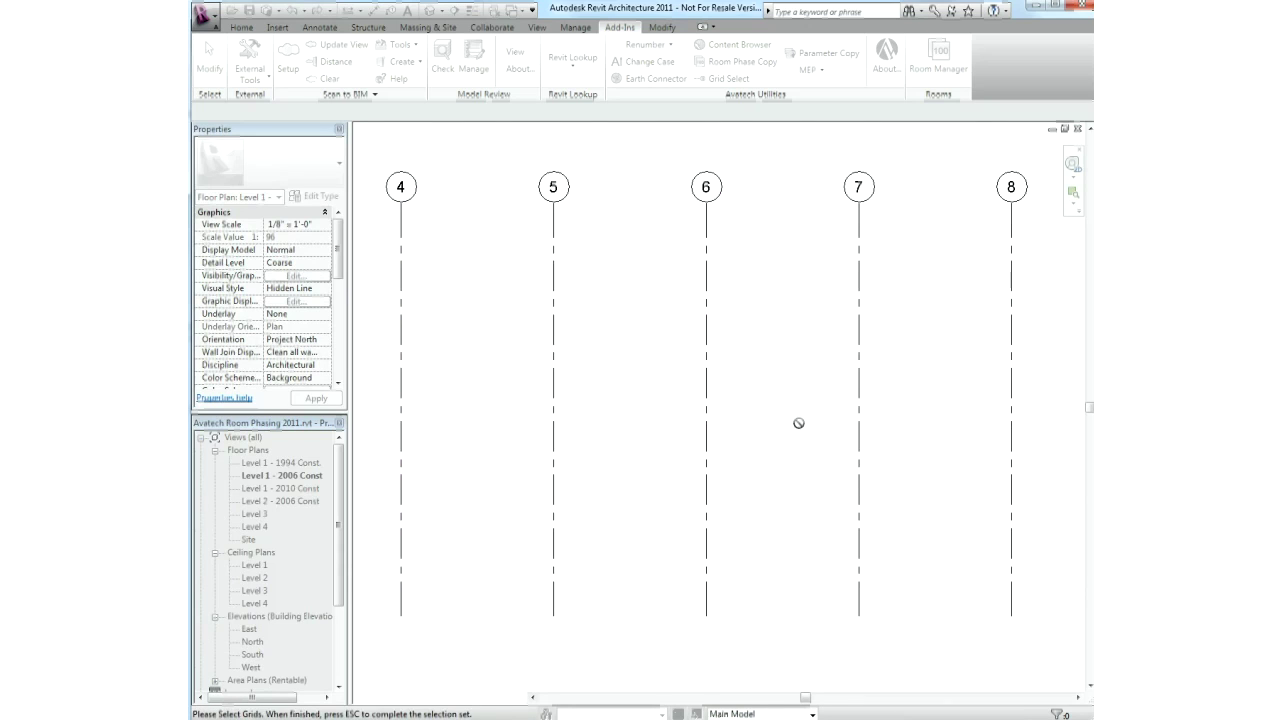
{"action": "left_click", "coordinate": [857, 425]}
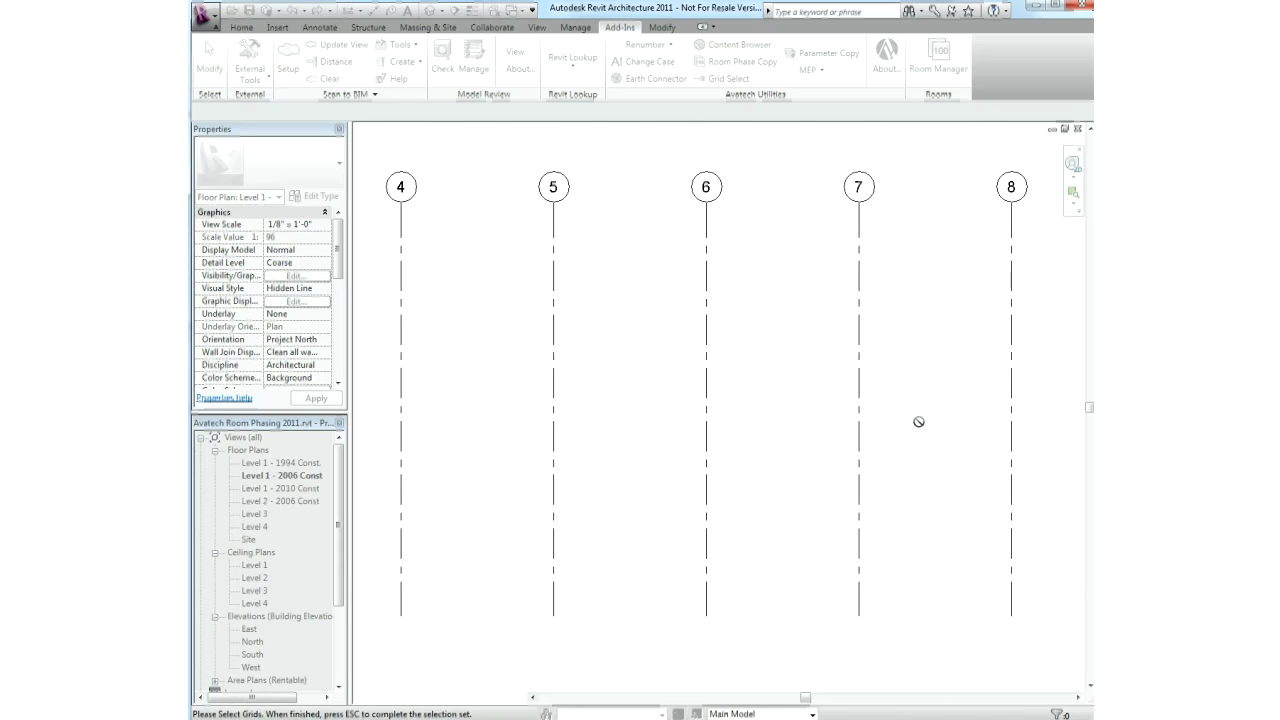
{"action": "left_click", "coordinate": [1010, 428]}
{"action": "key", "text": "Escape"}
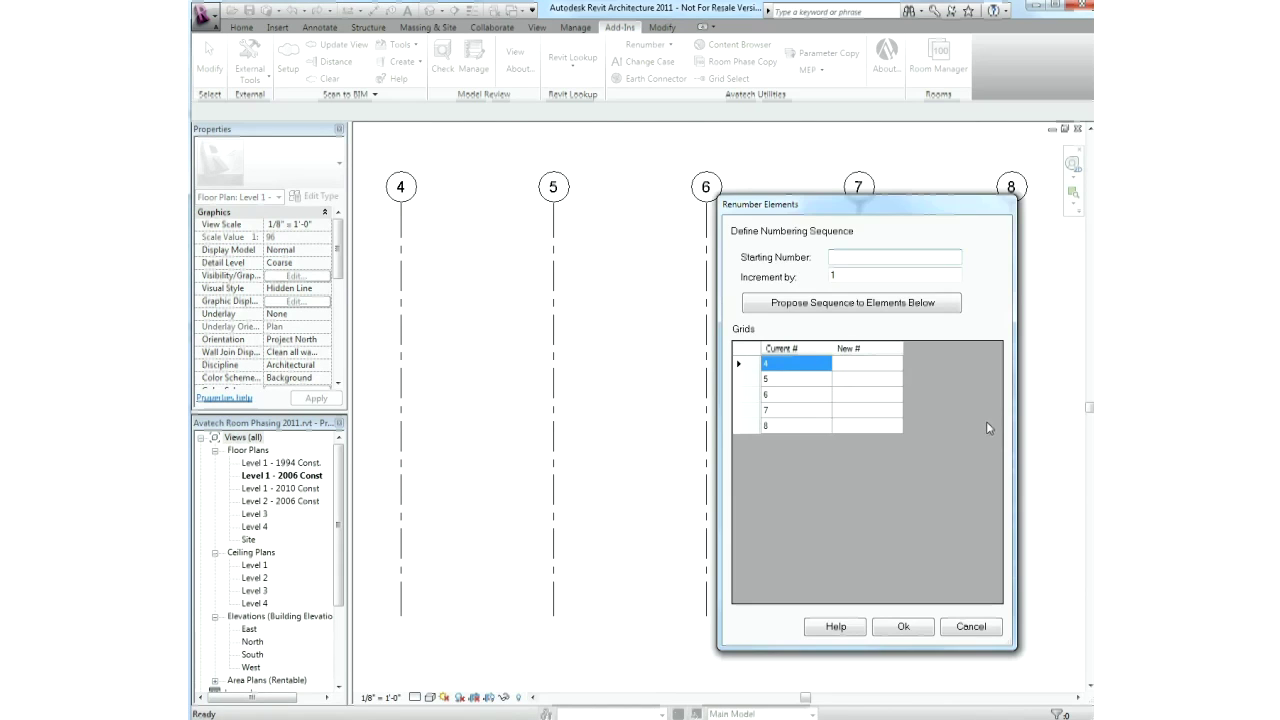
- Renumber the picked grids in sequence from starting number 1 in increments of 1
{"action": "type", "text": "1"}
{"action": "left_click", "coordinate": [883, 304]}
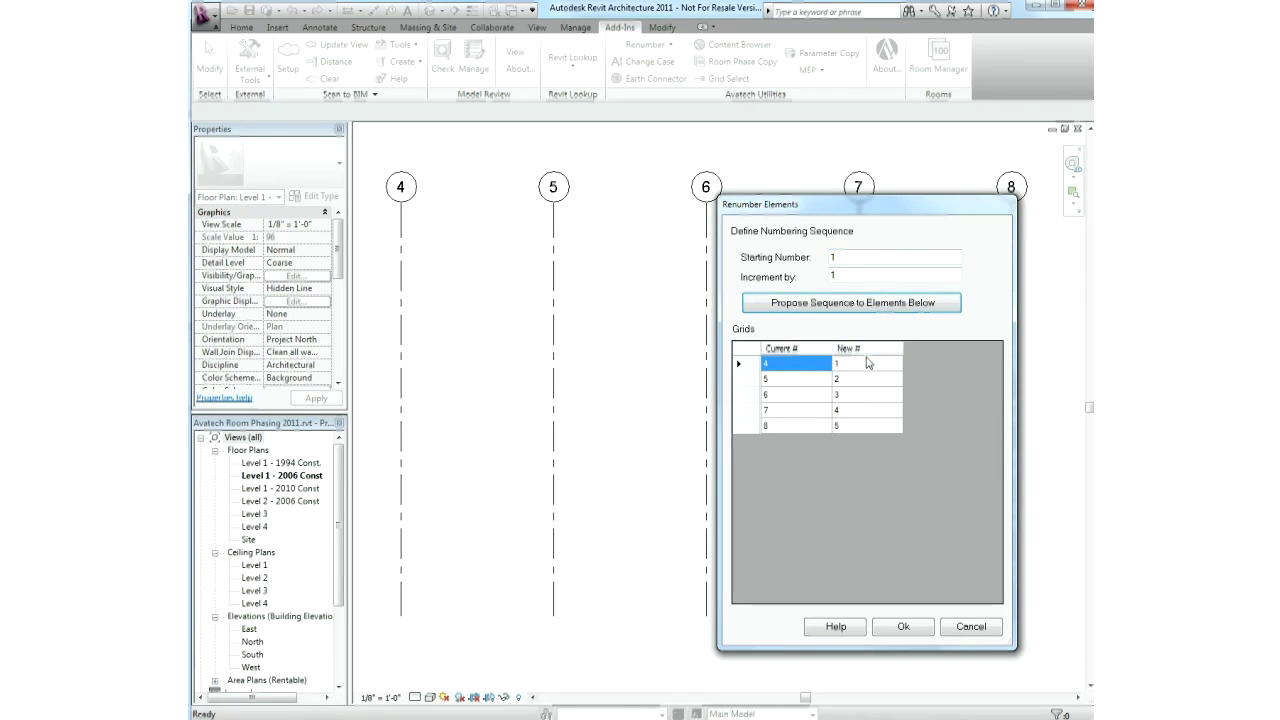
{"action": "left_click", "coordinate": [903, 626]}
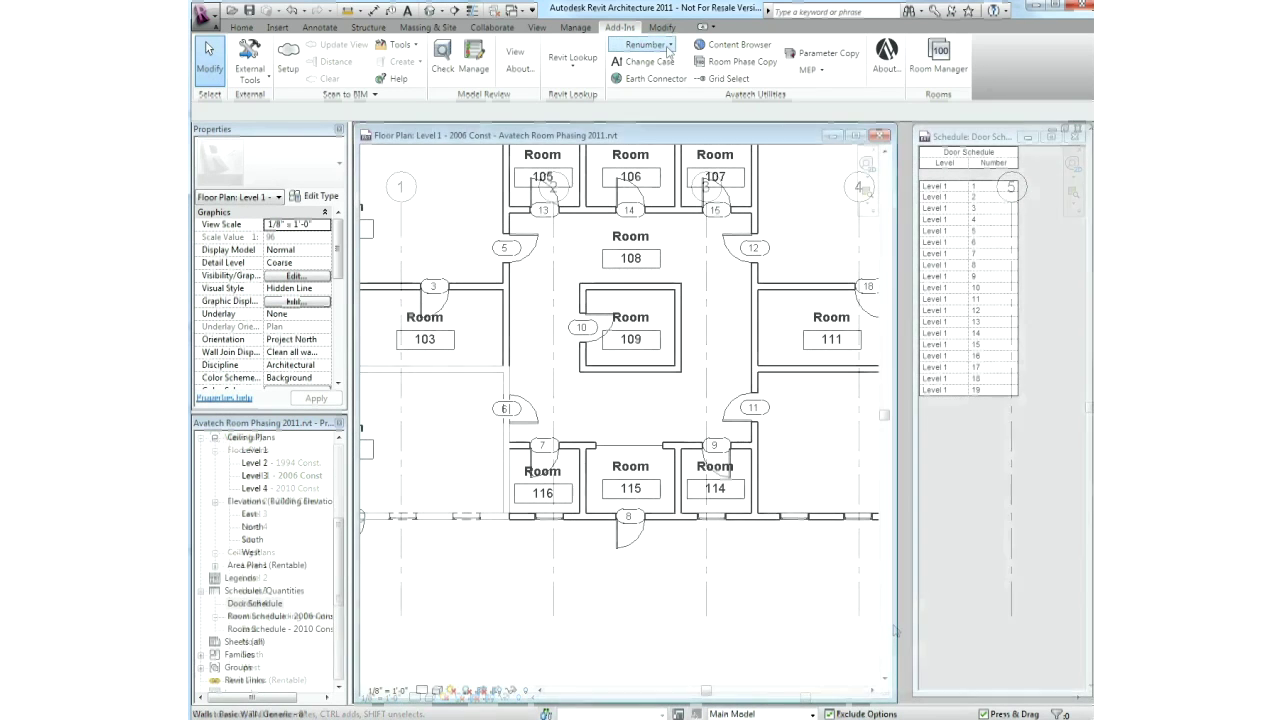
- Update the door marks of all doors on Level 1 to match the room numbers, using the 2006 Construction phase
{"action": "left_click", "coordinate": [667, 46]}
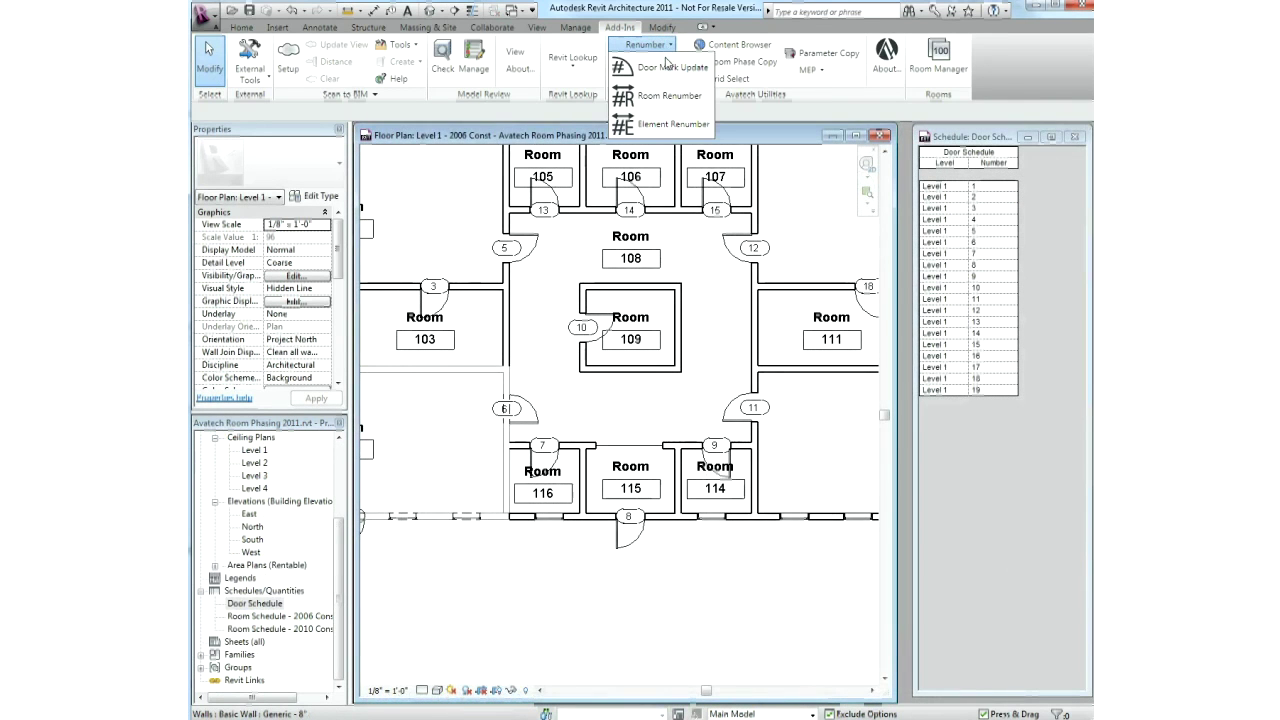
{"action": "left_click", "coordinate": [667, 66]}
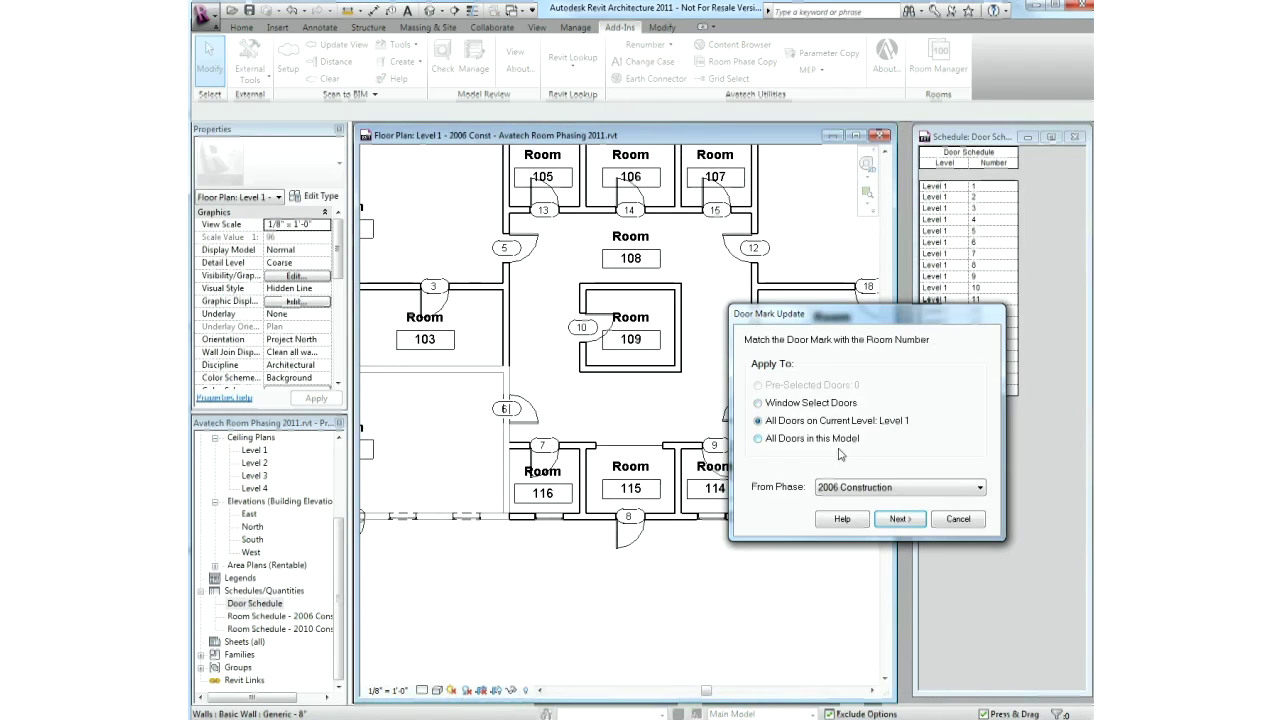
{"action": "left_click", "coordinate": [897, 519]}
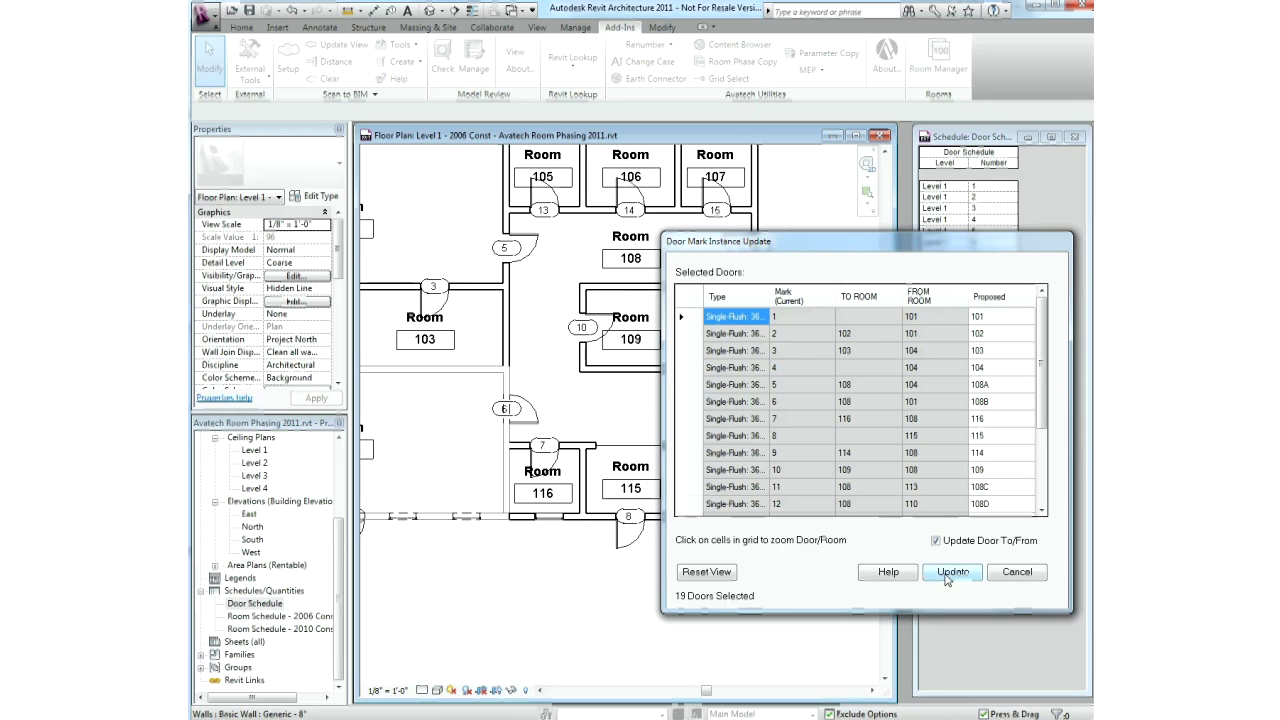
{"action": "left_click", "coordinate": [952, 574]}
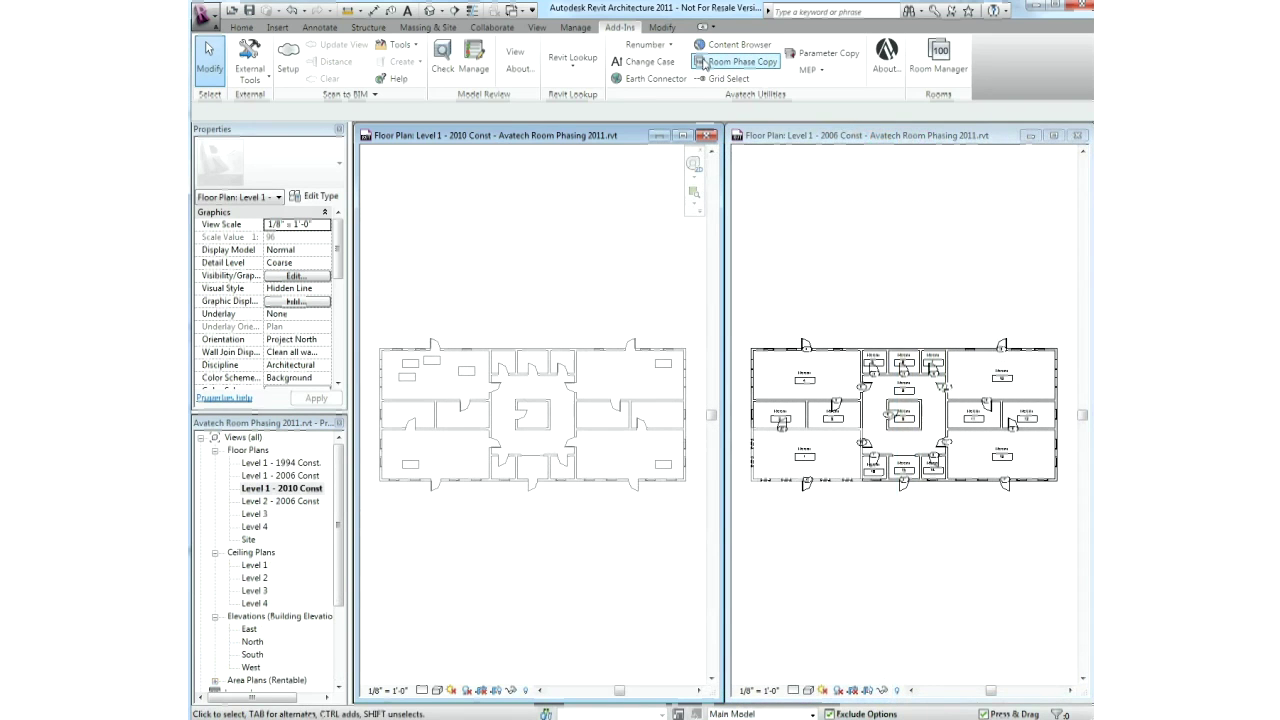
- Copy the Level 1 rooms from the 2006 Construction phase into the 2010 Construction plan, including parameter data and room tags
{"action": "left_click", "coordinate": [705, 63]}
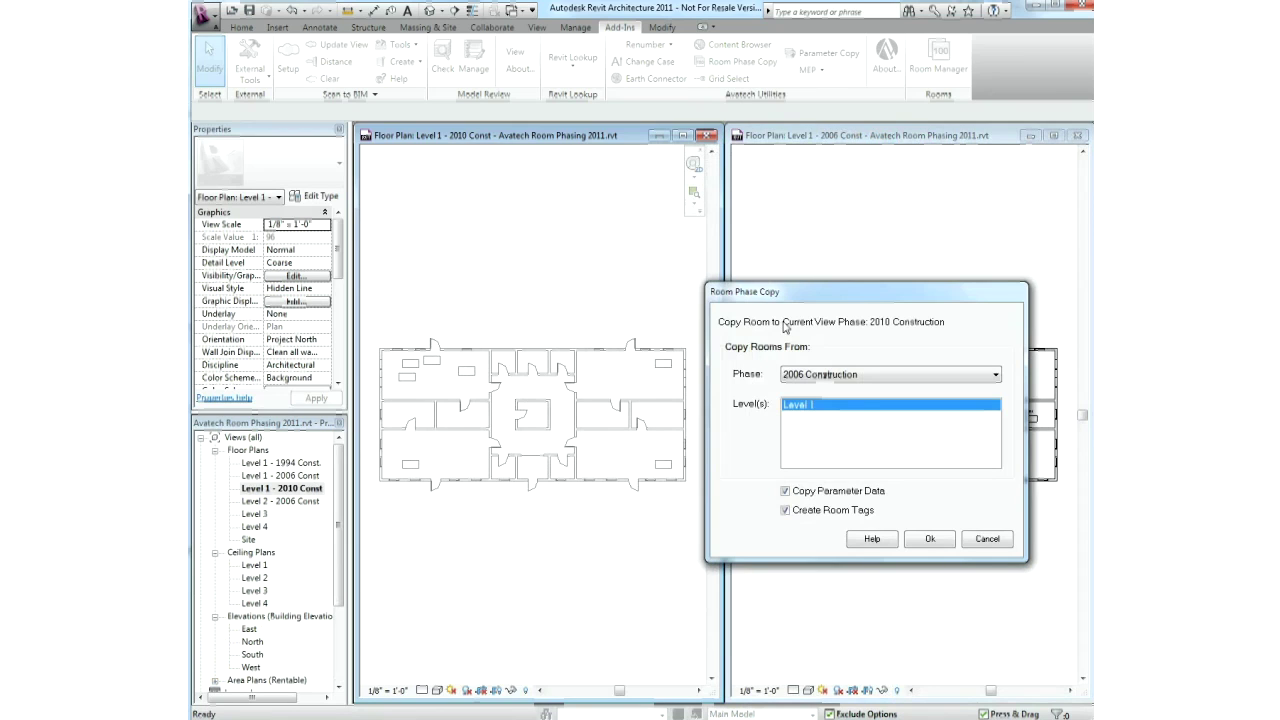
{"action": "left_click", "coordinate": [818, 376]}
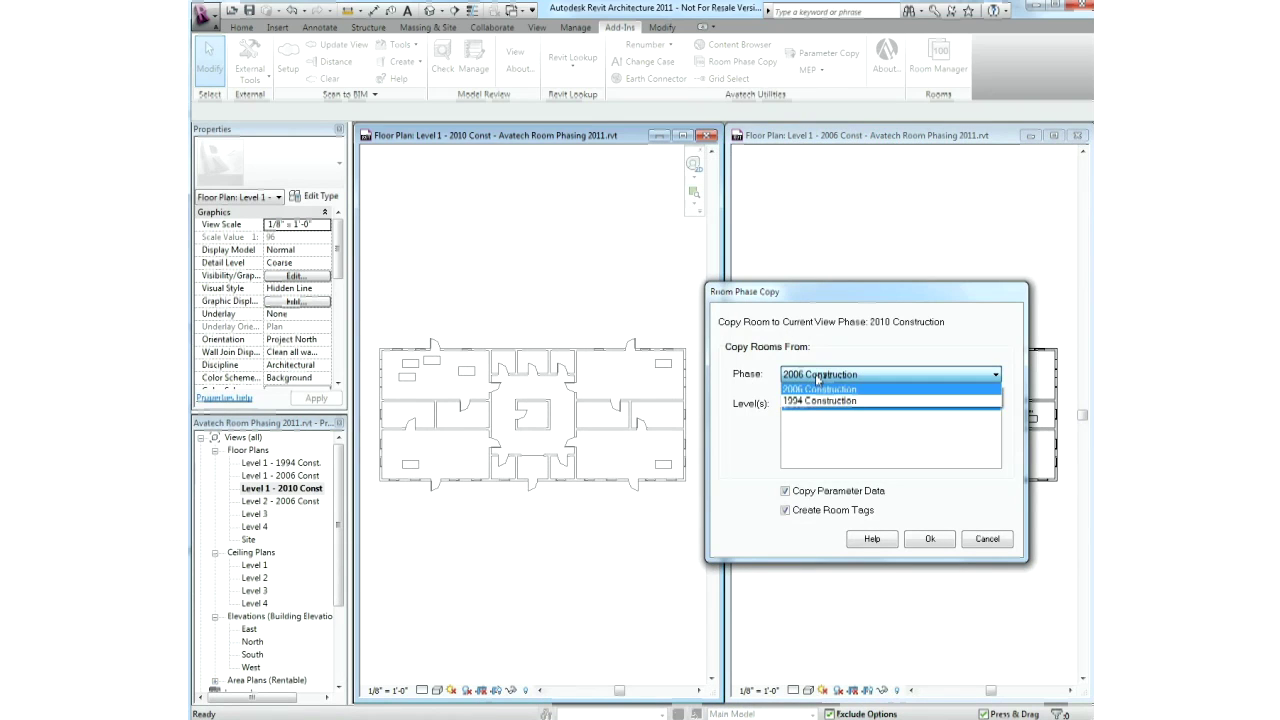
{"action": "left_click", "coordinate": [818, 389]}
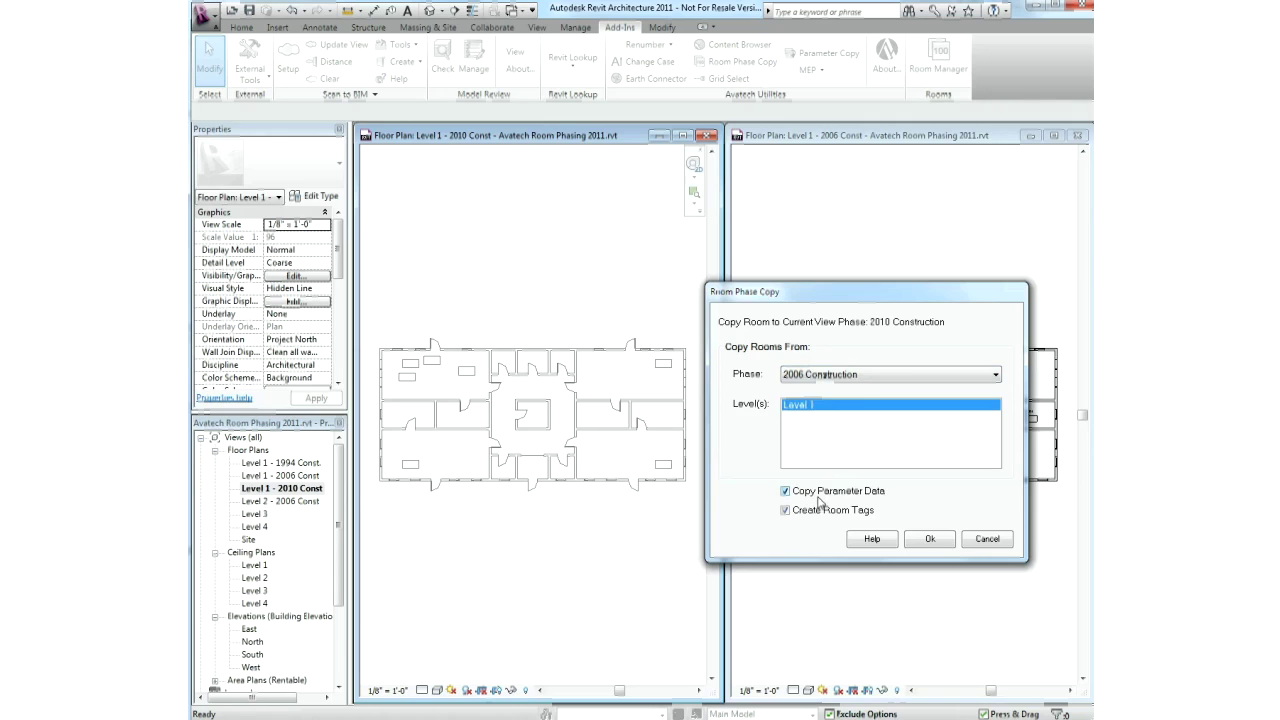
{"action": "left_click", "coordinate": [930, 540]}
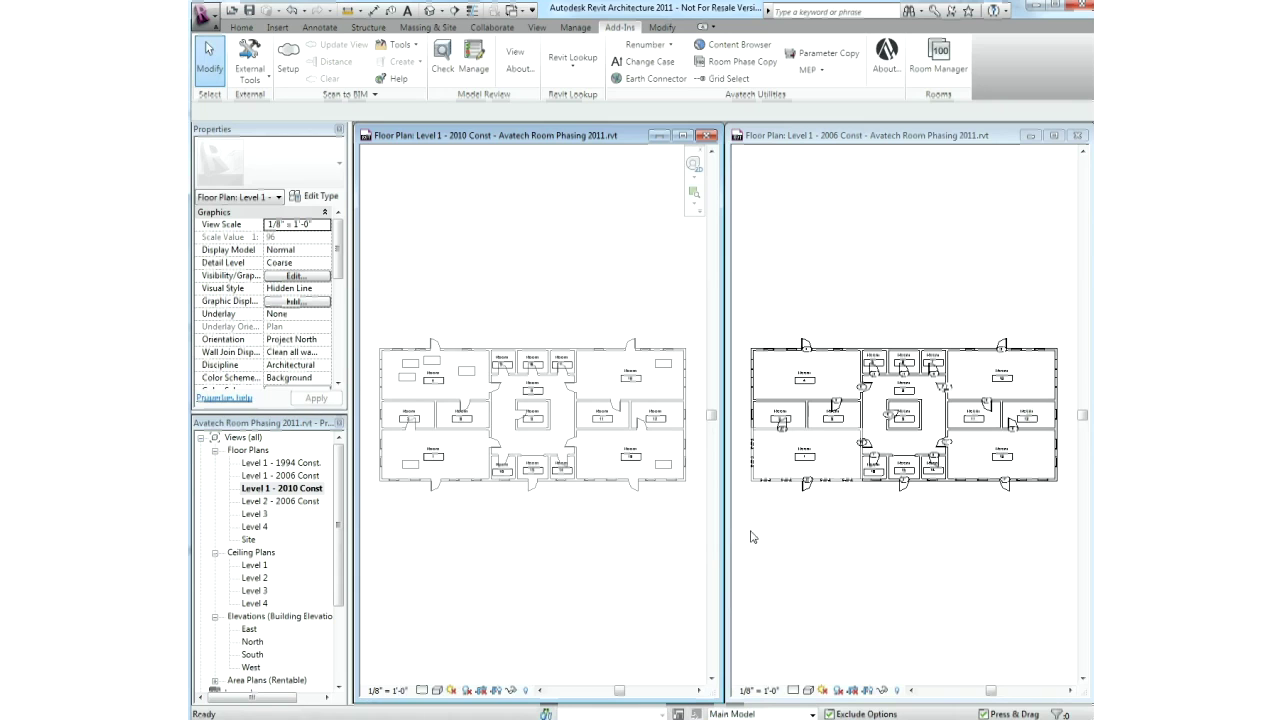
{"action": "left_click", "coordinate": [684, 136]}
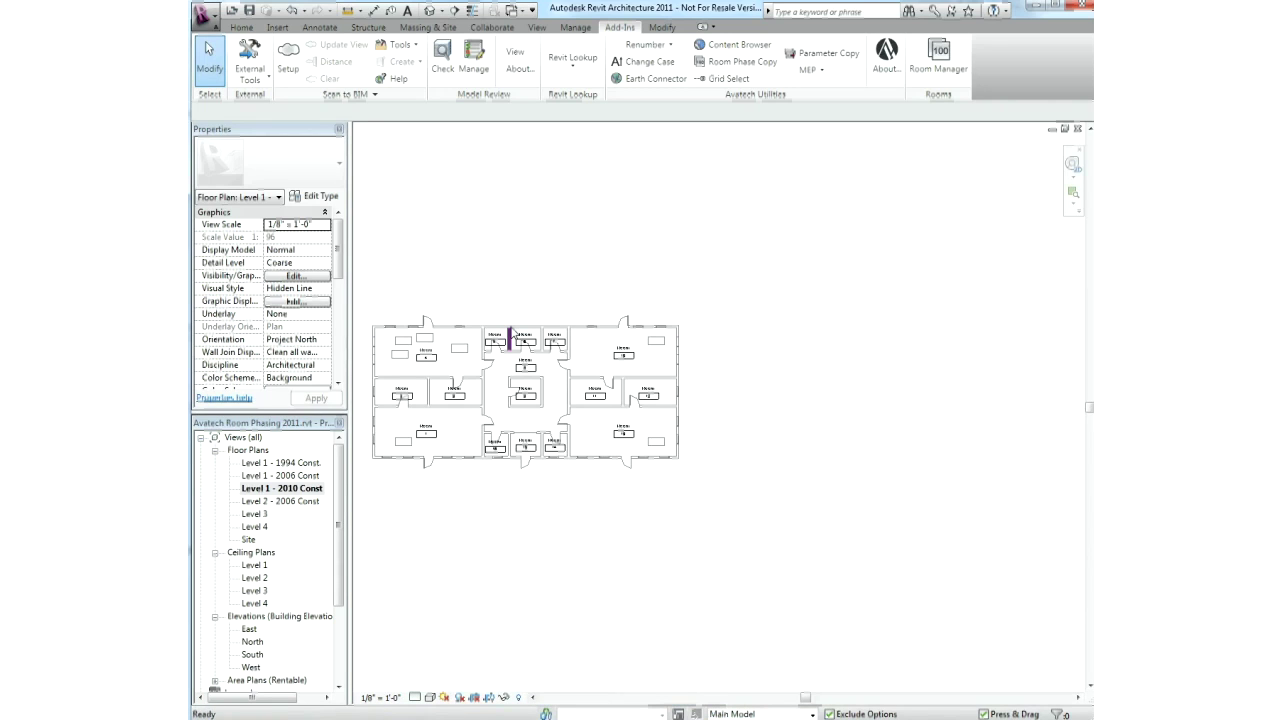
{"action": "key", "text": "z"}
{"action": "key", "text": "f"}
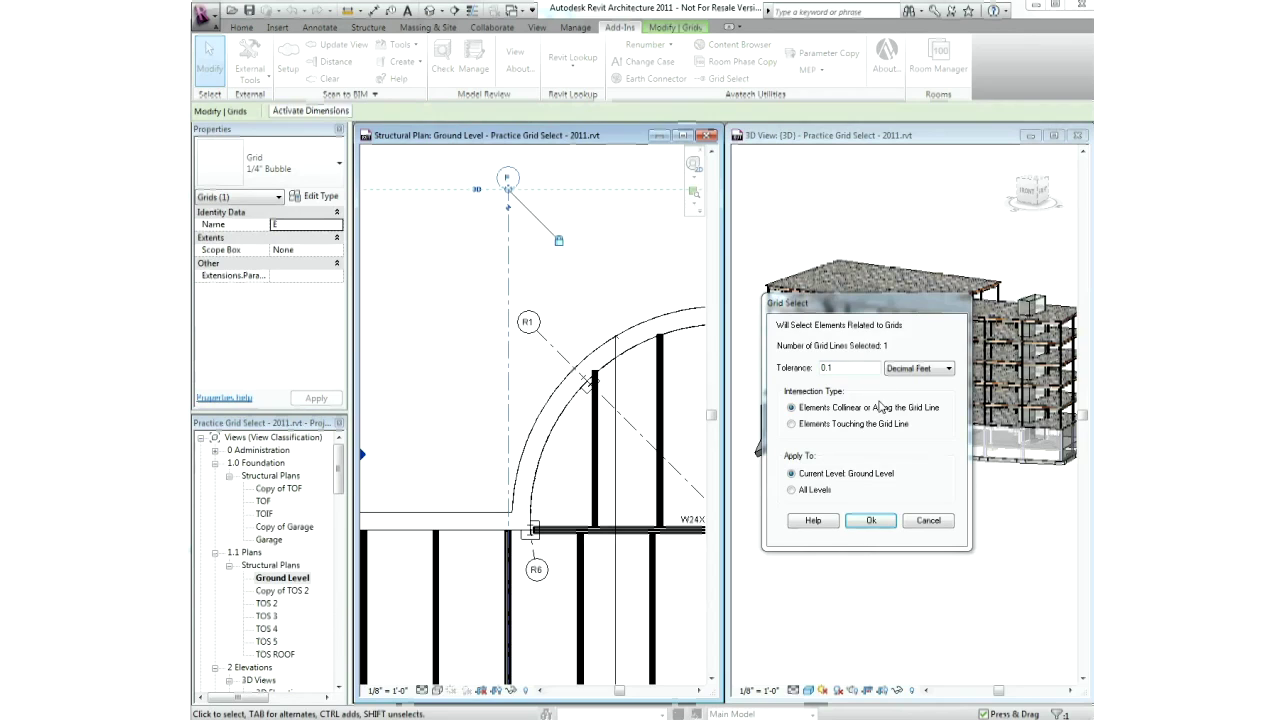
- Use Grid Select to select the elements collinear with or along the chosen grid line on all levels
{"action": "left_click", "coordinate": [801, 492]}
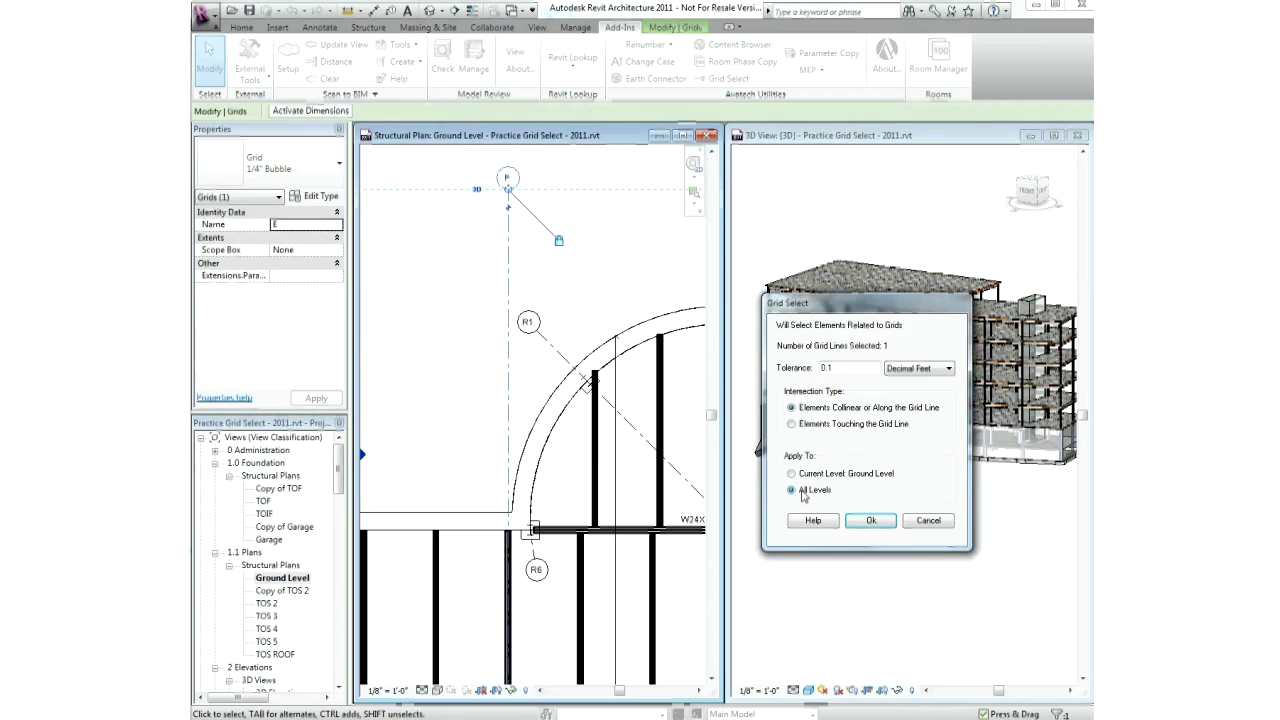
{"action": "left_click", "coordinate": [876, 524]}
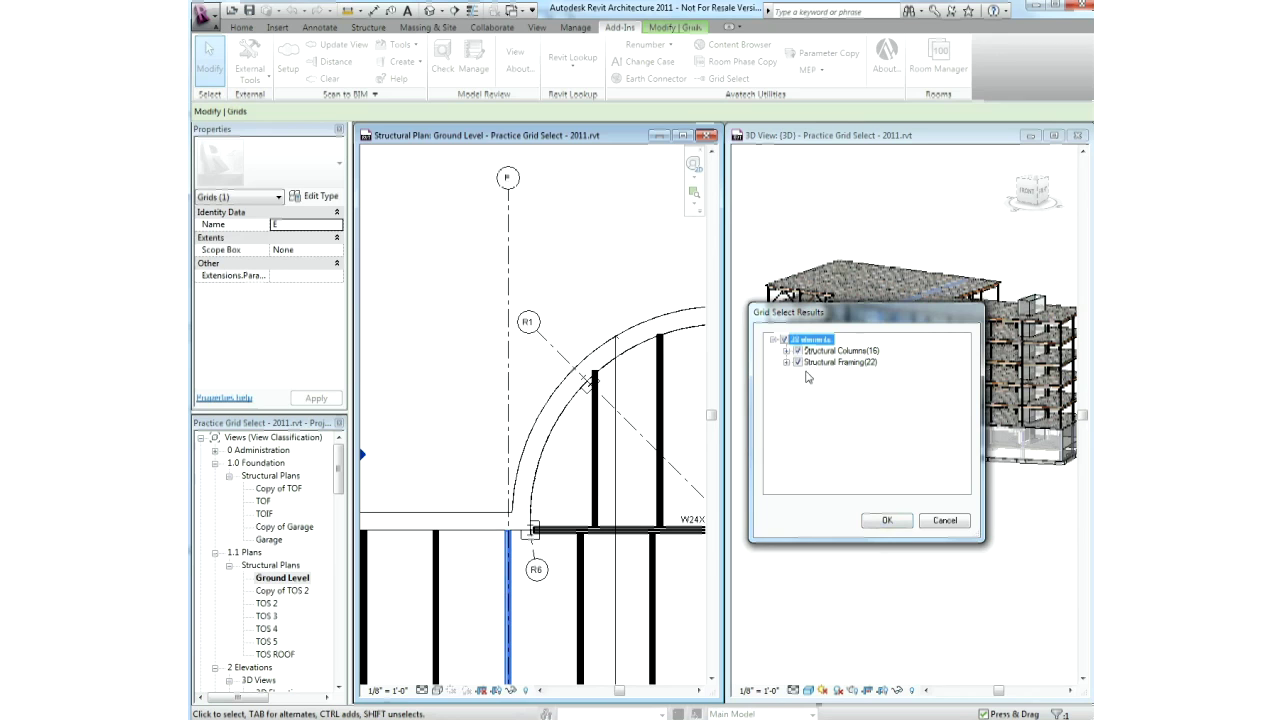
{"action": "left_click", "coordinate": [786, 352]}
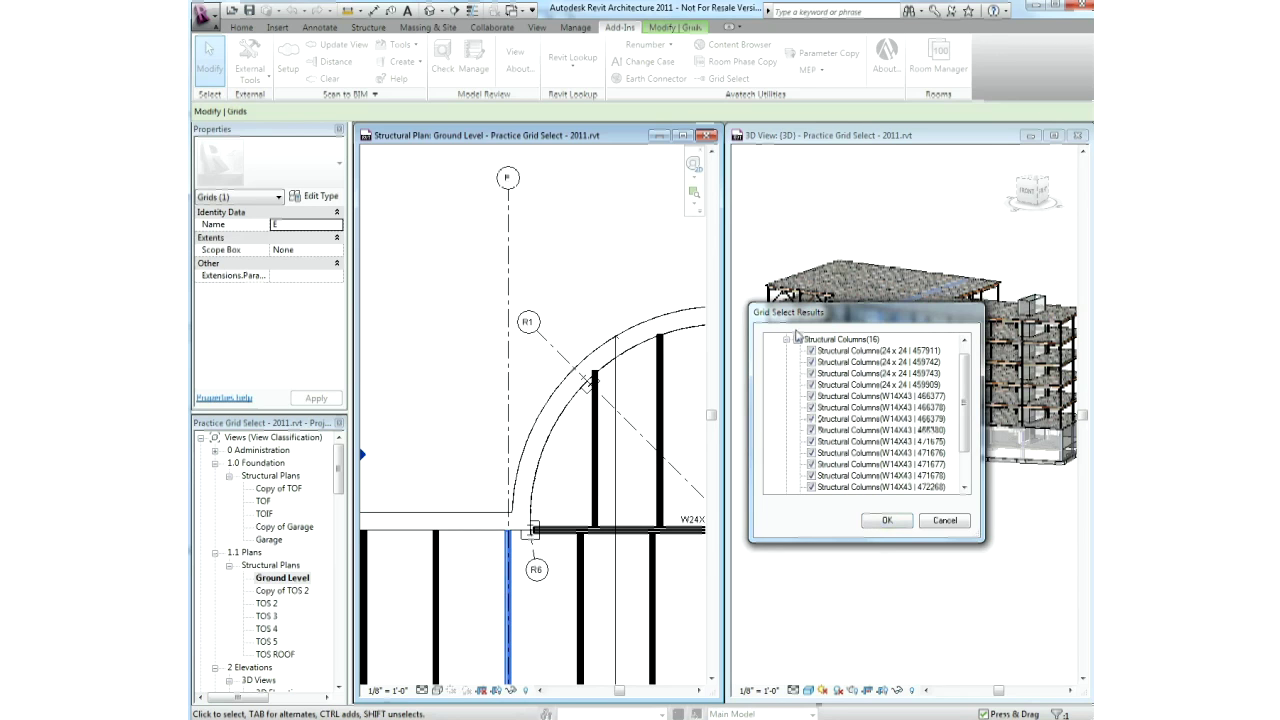
{"action": "left_click_drag", "start_coordinate": [805, 313], "coordinate": [555, 307]}
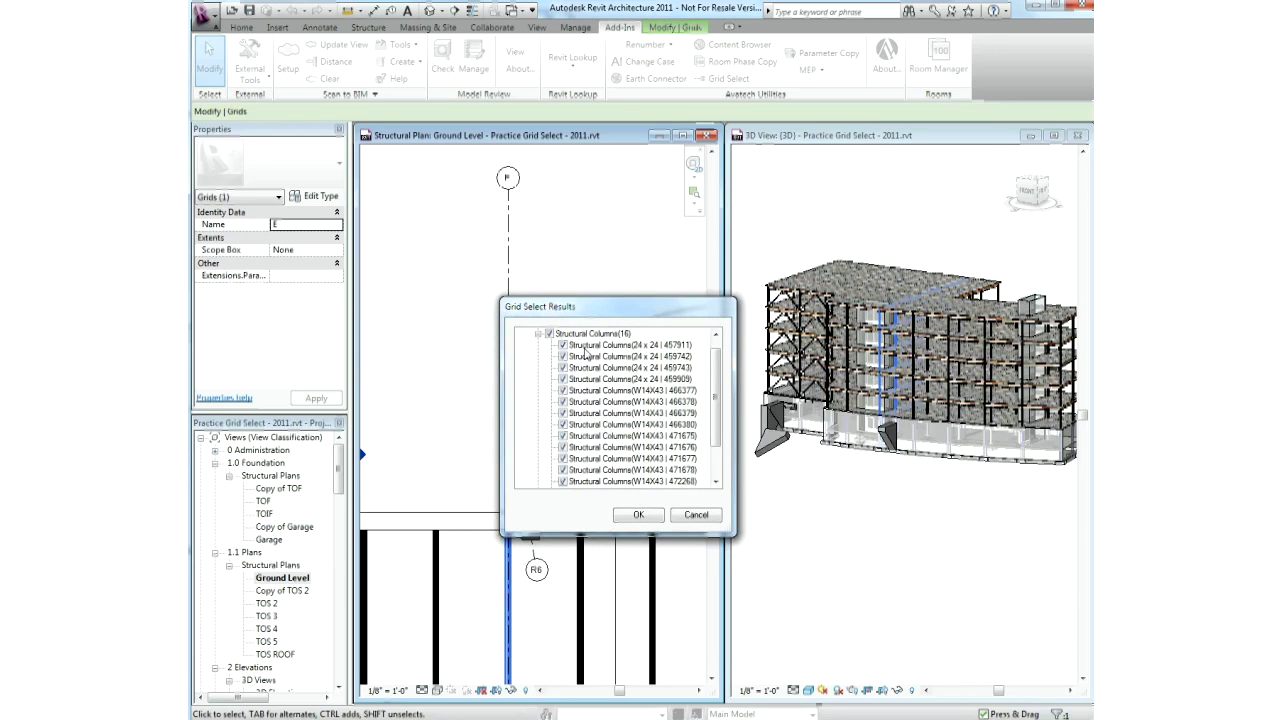
{"action": "left_click", "coordinate": [634, 518]}
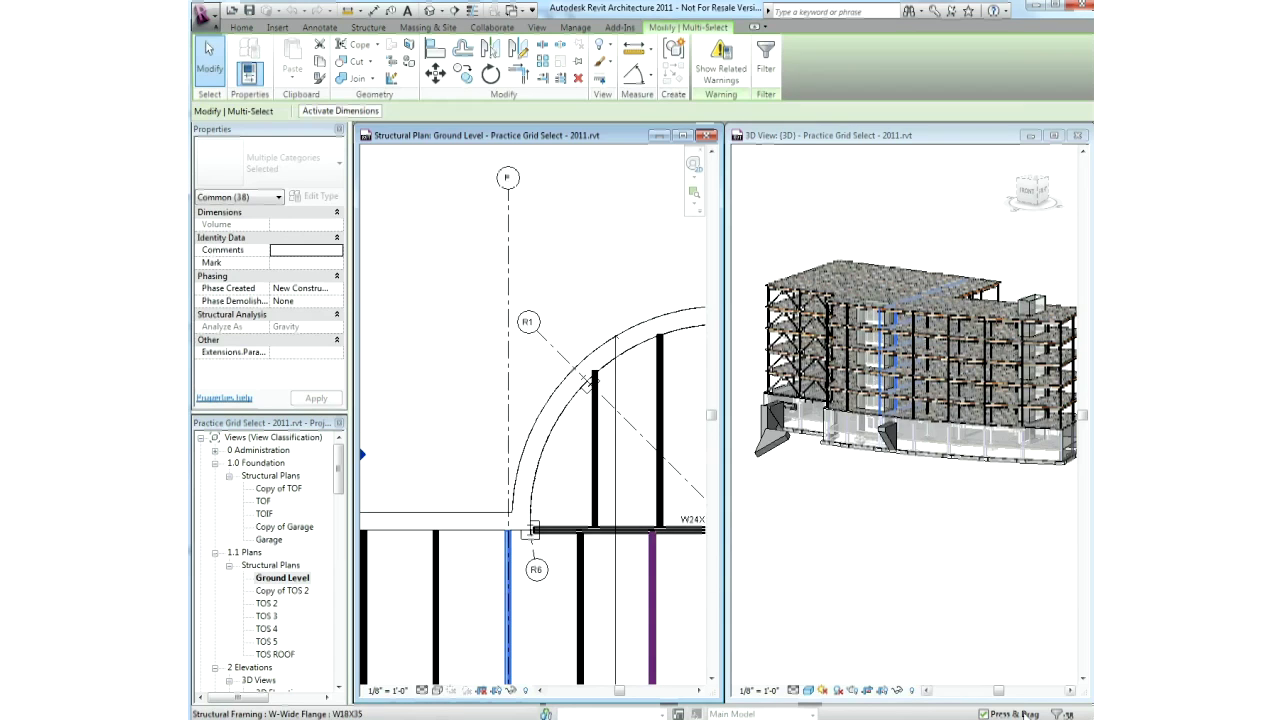
- Filter the selection to keep only Structural Columns, excluding Structural Framing (Girder)
{"action": "left_click", "coordinate": [765, 60]}
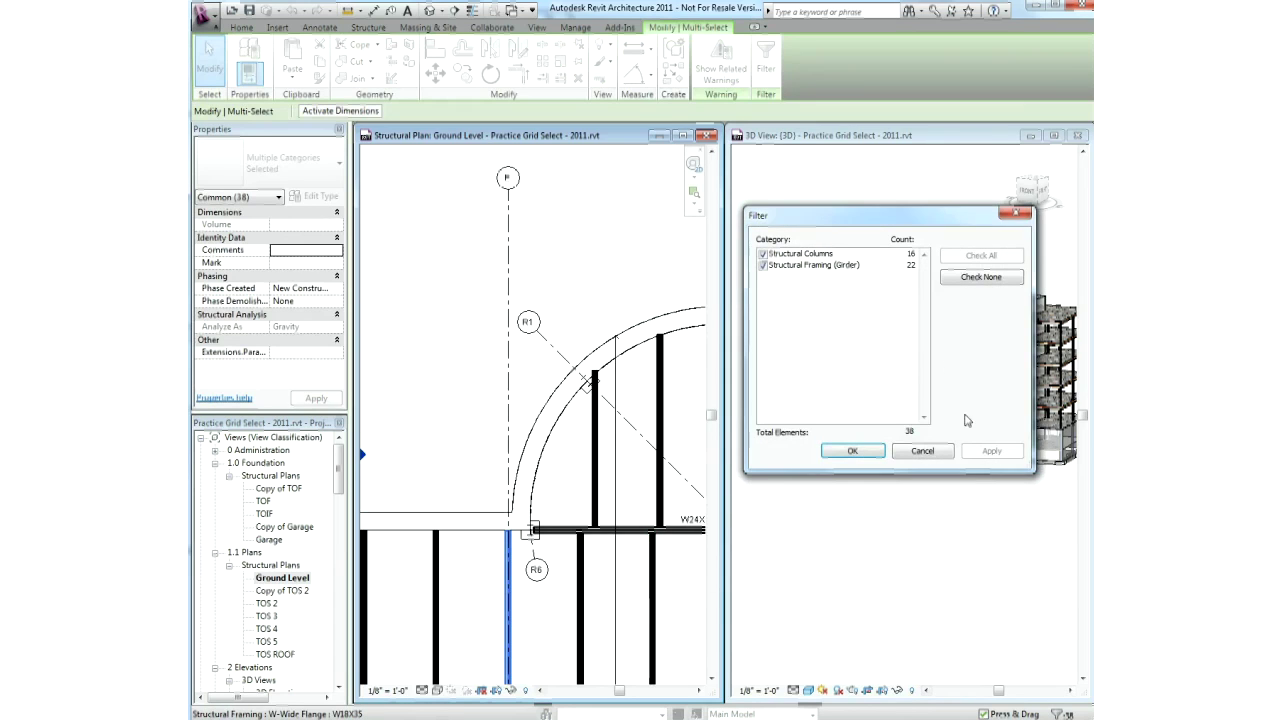
{"action": "left_click", "coordinate": [813, 256]}
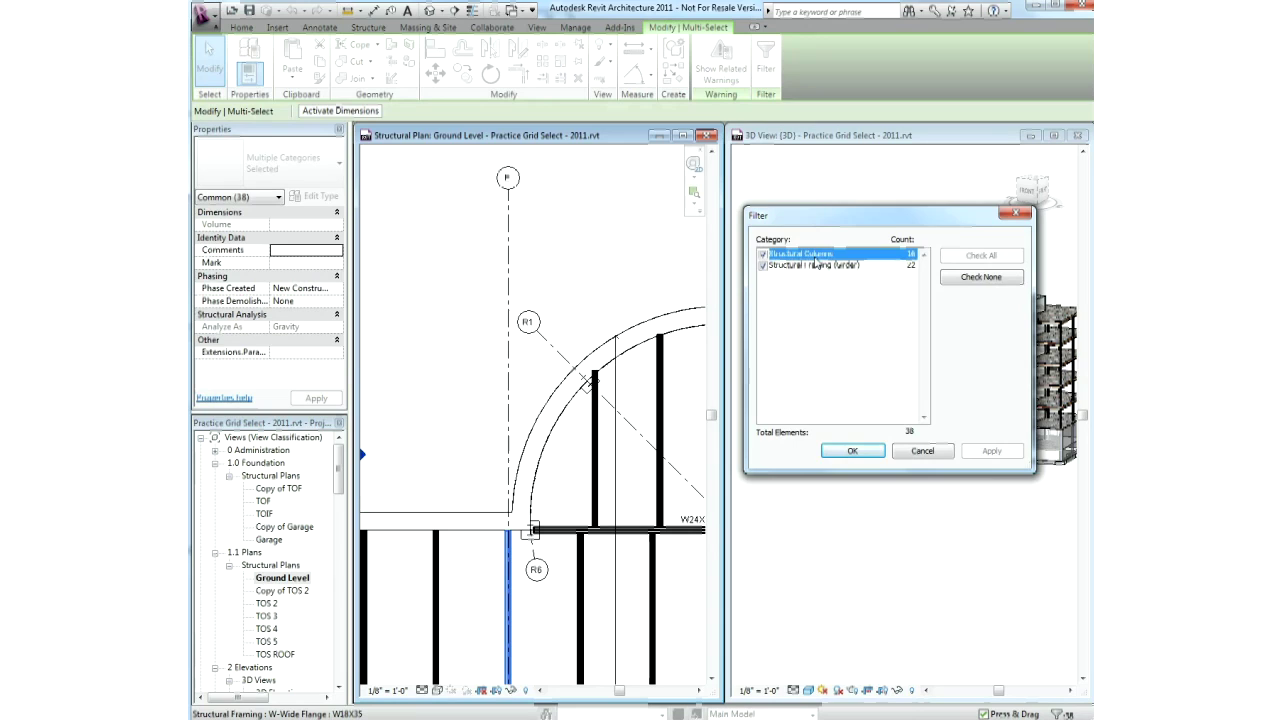
{"action": "left_click", "coordinate": [763, 265]}
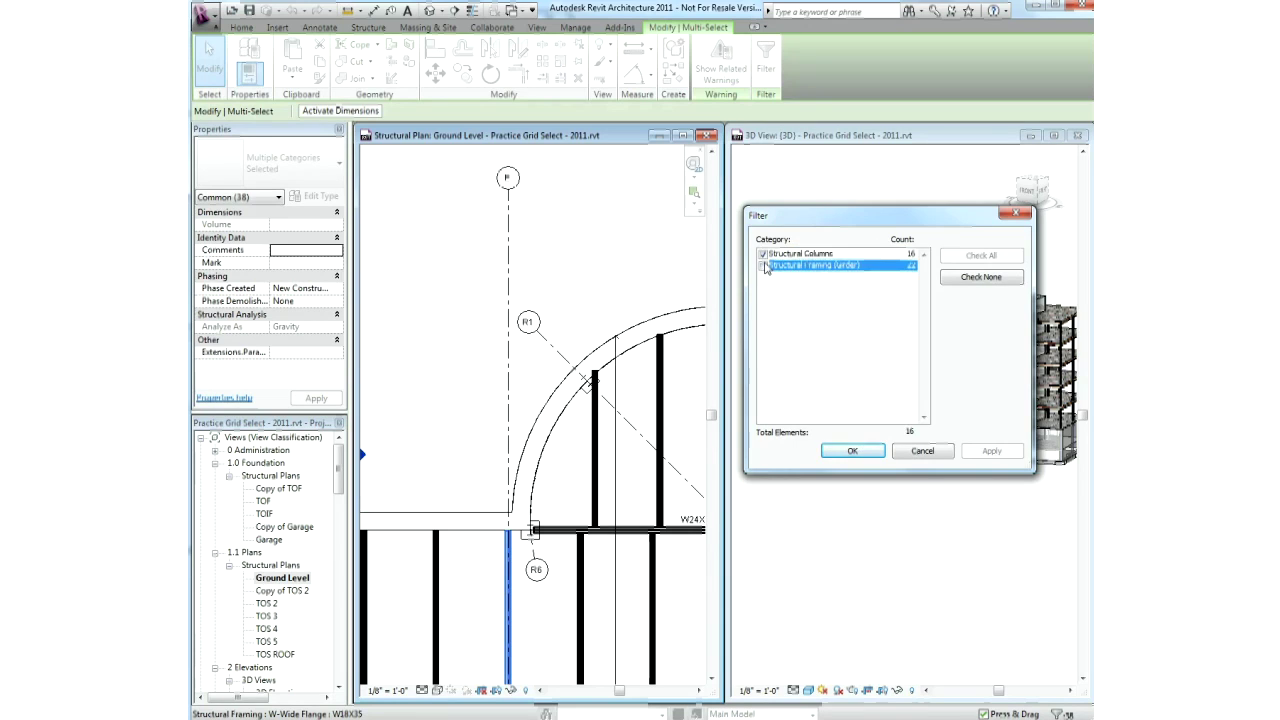
{"action": "left_click", "coordinate": [852, 451]}
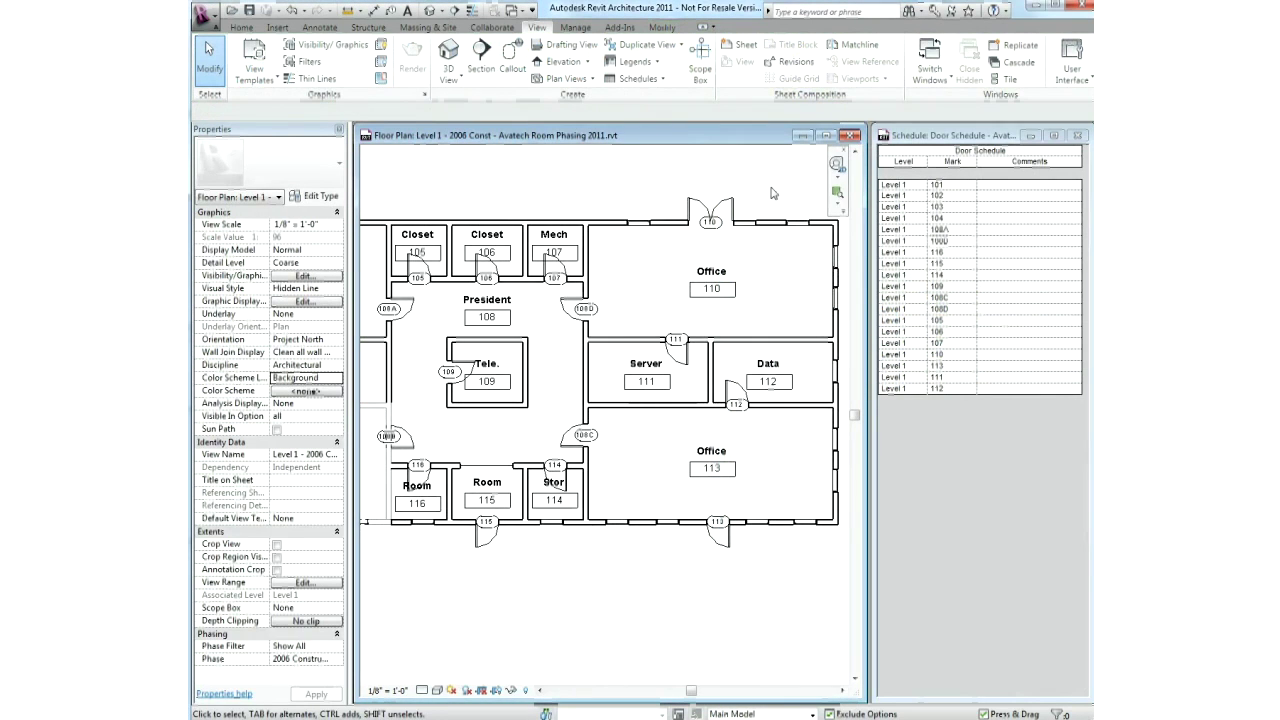
- Check the double door of Office 110, then start Parameter Copy for the Doors category
{"action": "left_click", "coordinate": [731, 203]}
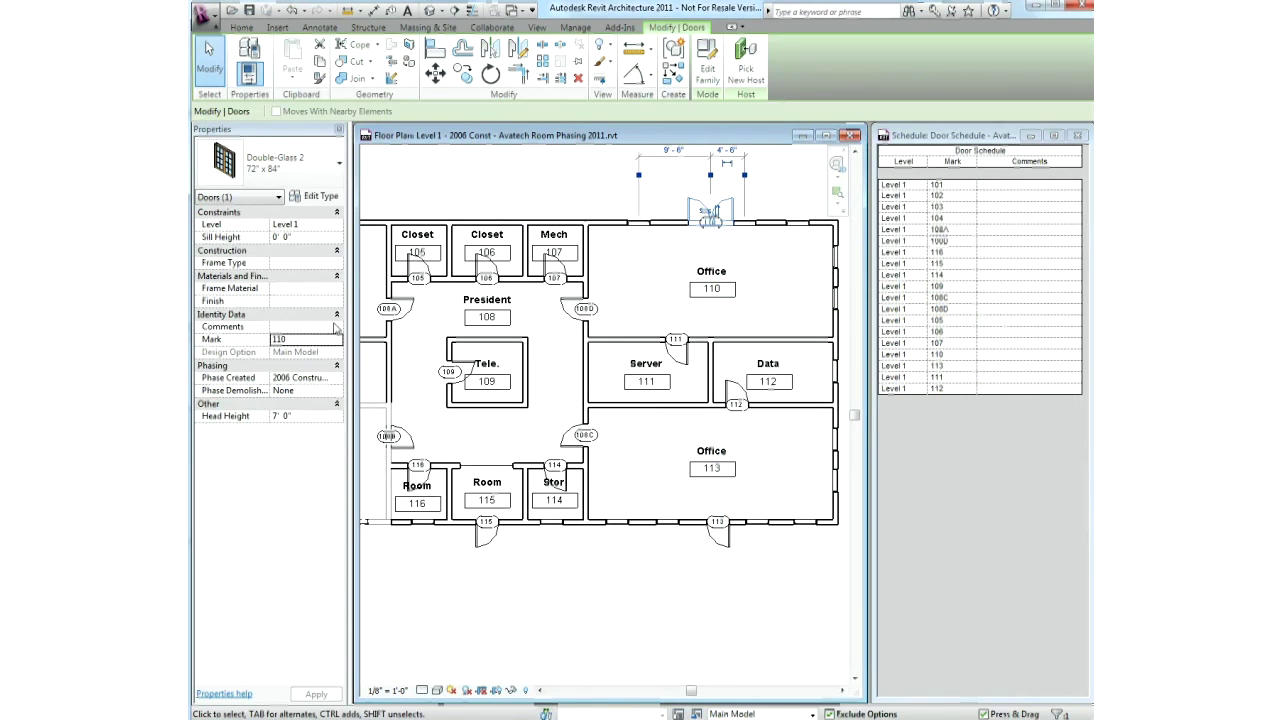
{"action": "left_click", "coordinate": [440, 185]}
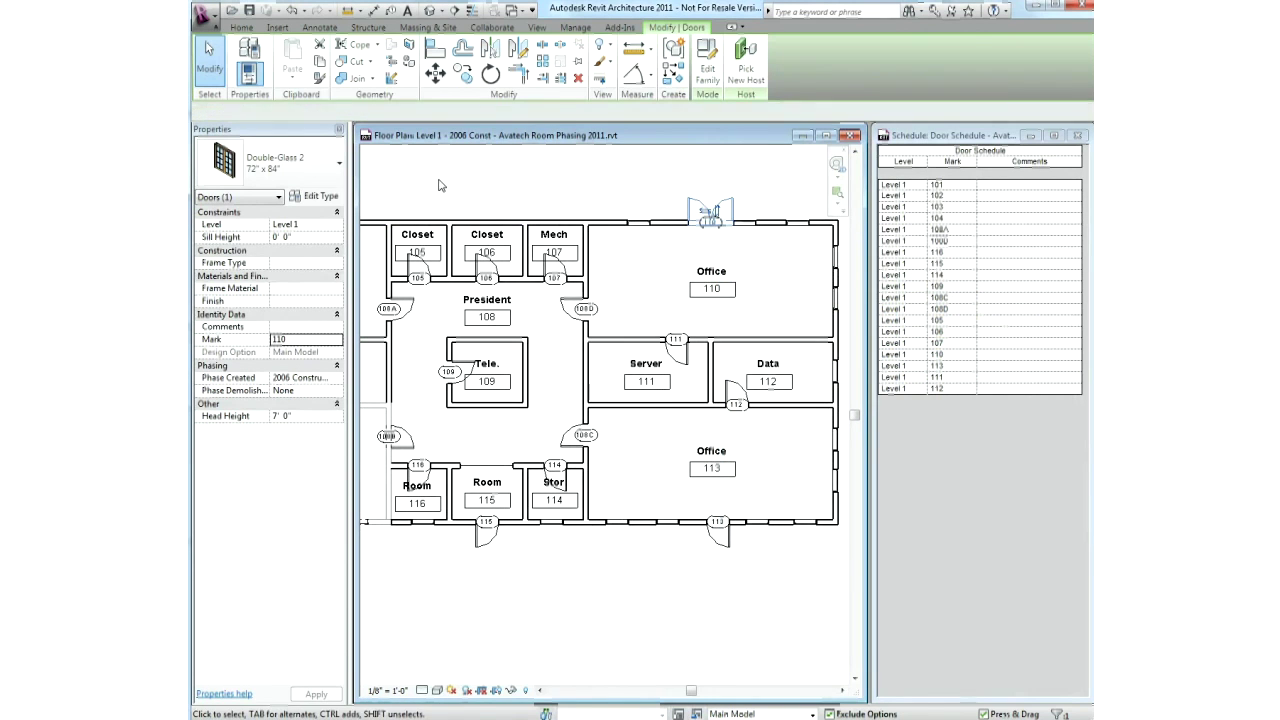
{"action": "left_click", "coordinate": [619, 27]}
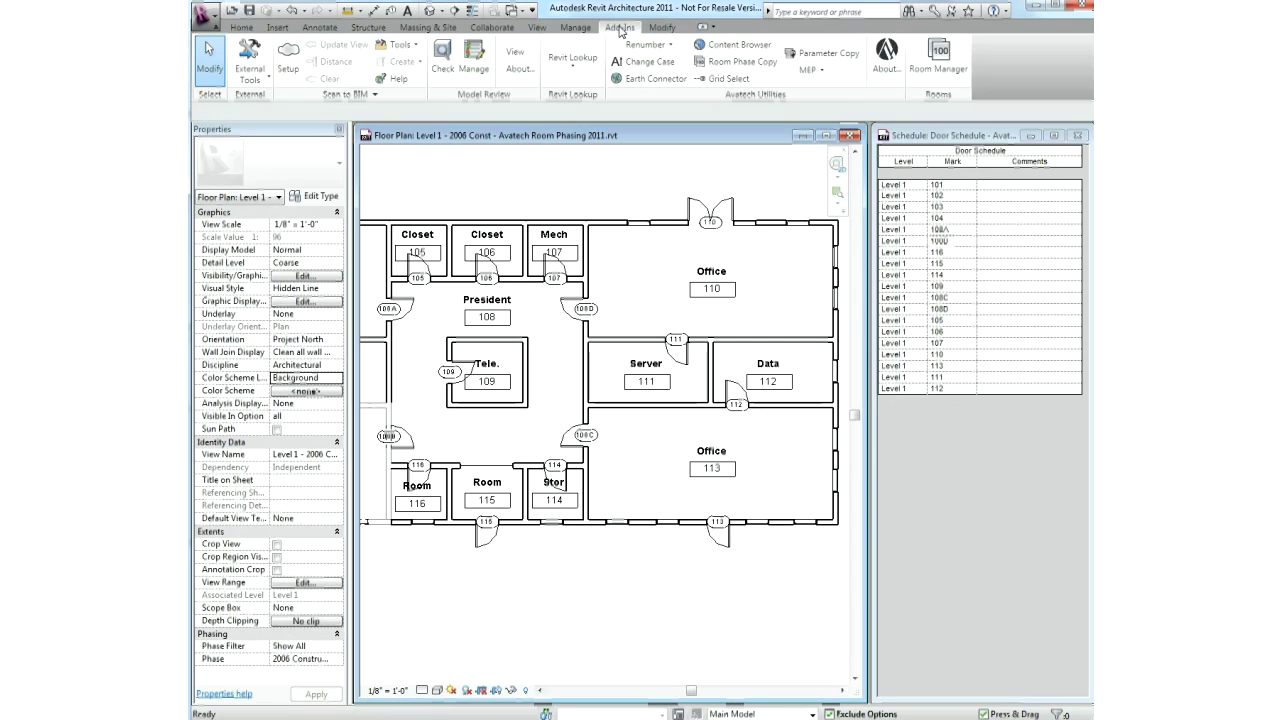
{"action": "left_click", "coordinate": [815, 56]}
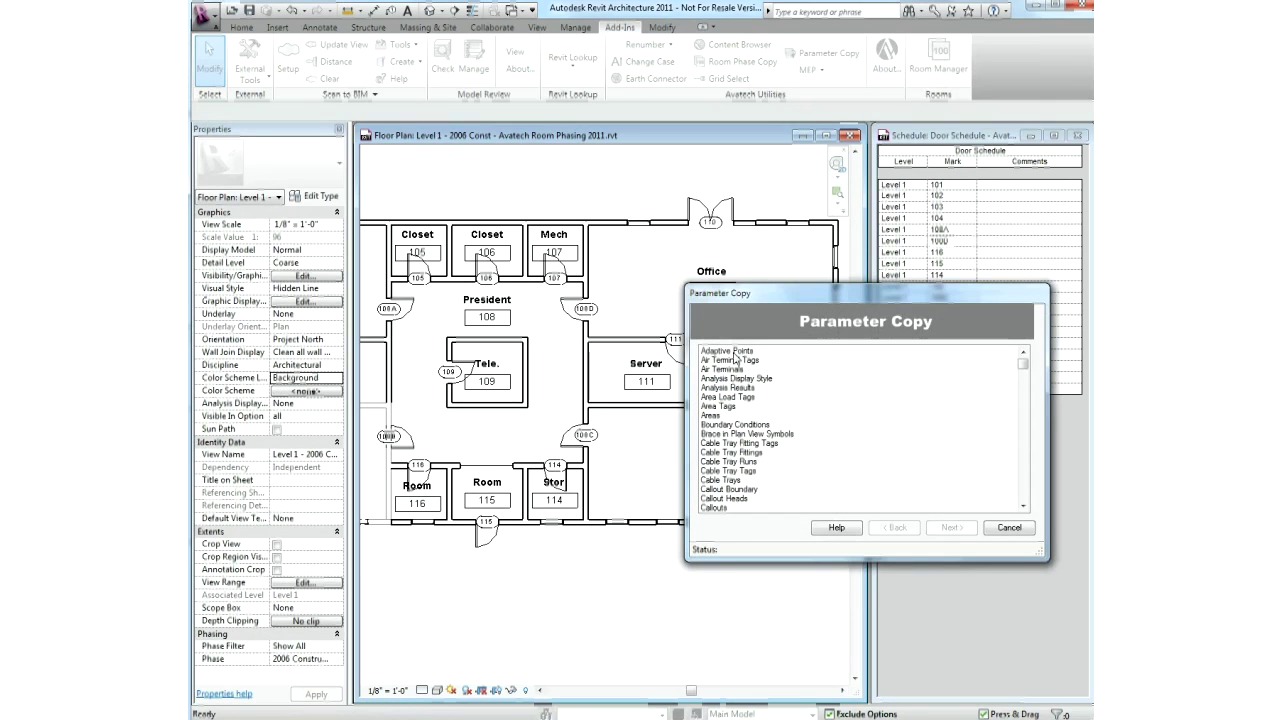
{"action": "left_click", "coordinate": [1025, 477]}
{"action": "scroll", "coordinate": [1025, 477], "scroll_direction": "down", "scroll_amount": 6}
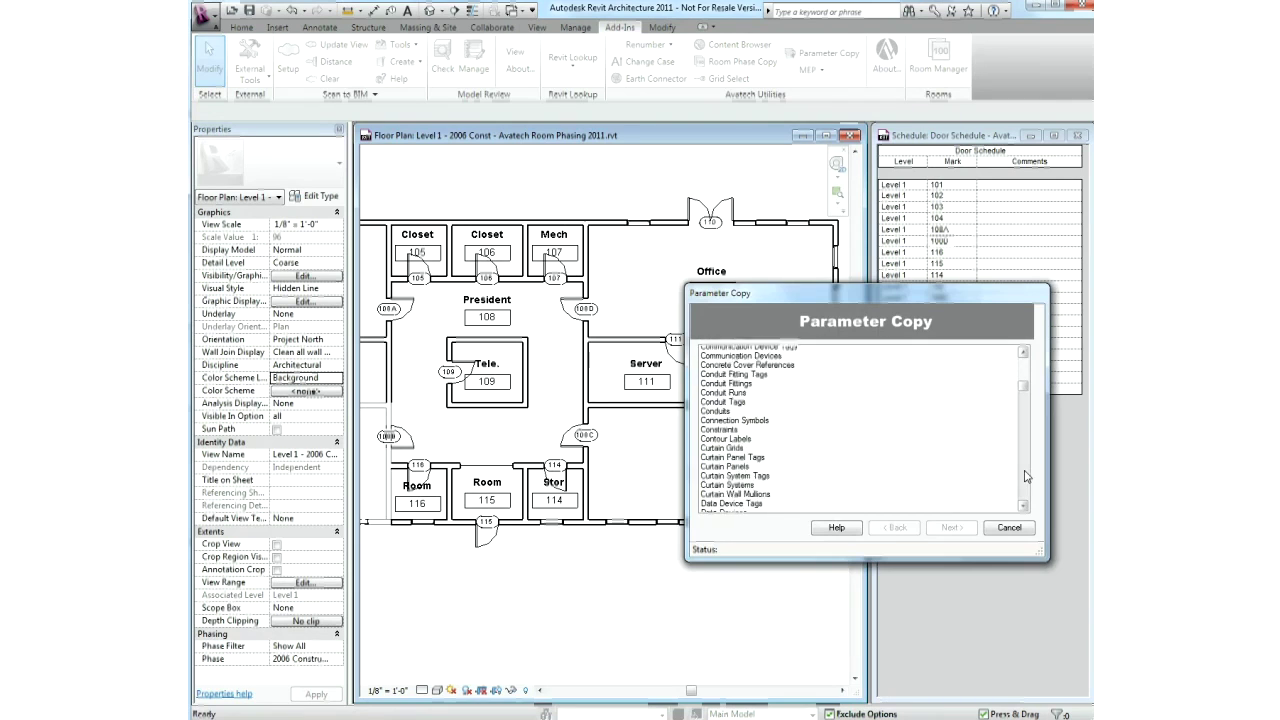
{"action": "left_click", "coordinate": [713, 481]}
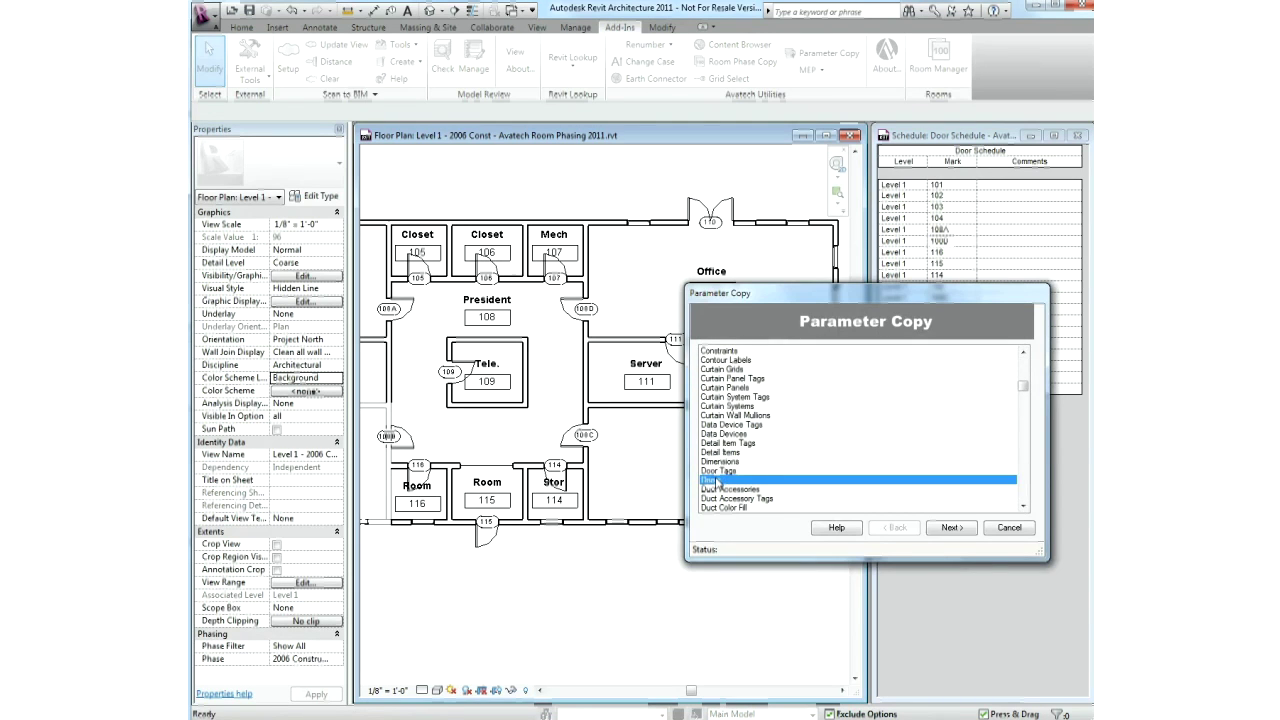
{"action": "left_click", "coordinate": [945, 527]}
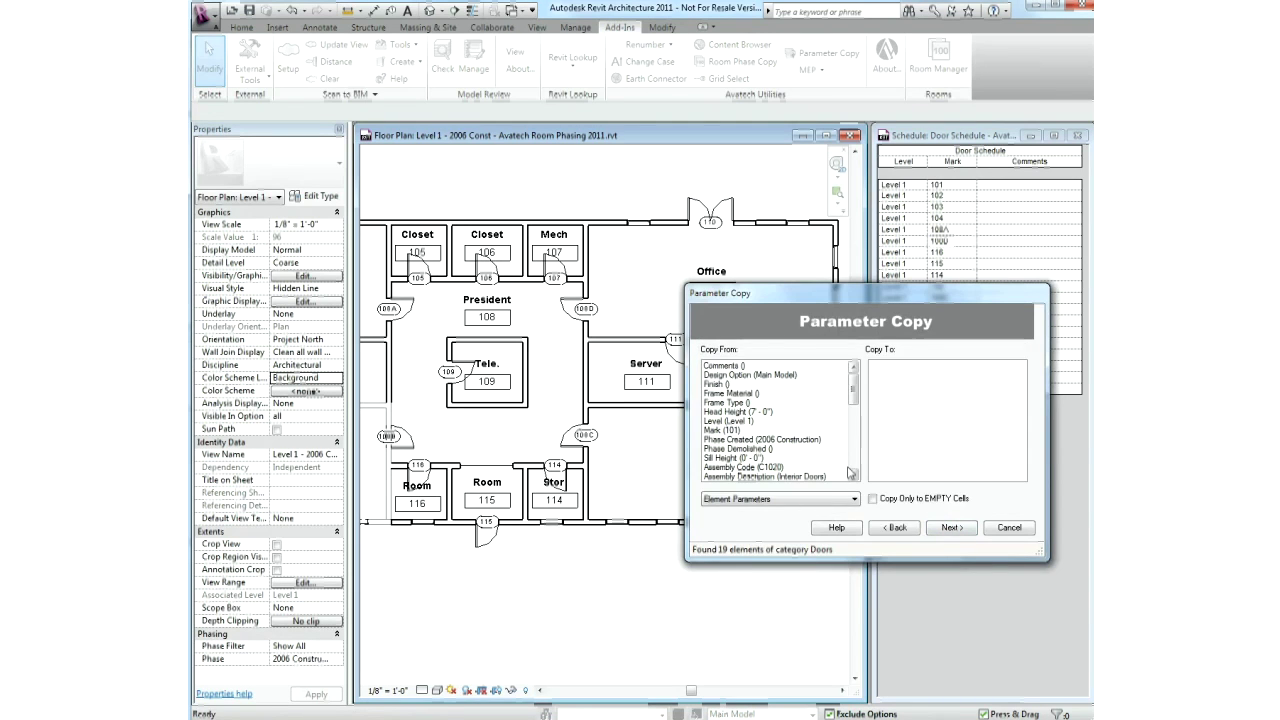
- Copy the To Room Name parameter into the Comments parameter of all doors
{"action": "left_click", "coordinate": [854, 499]}
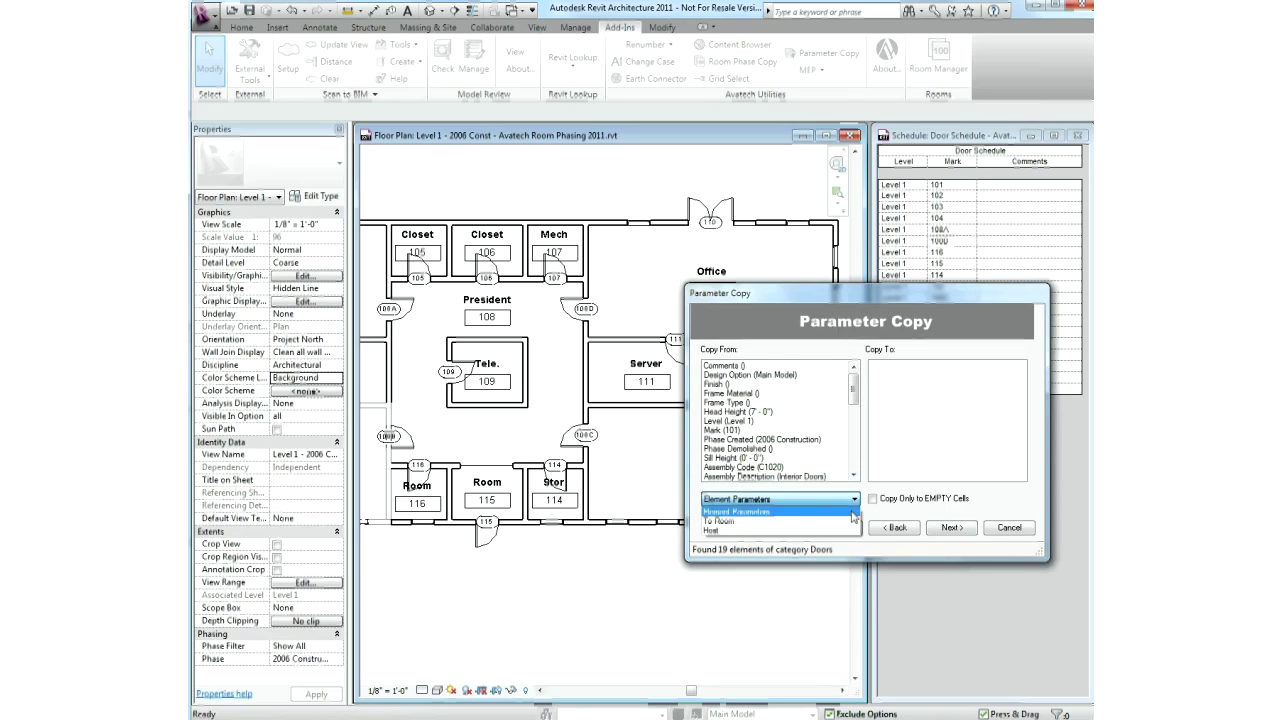
{"action": "left_click", "coordinate": [852, 521]}
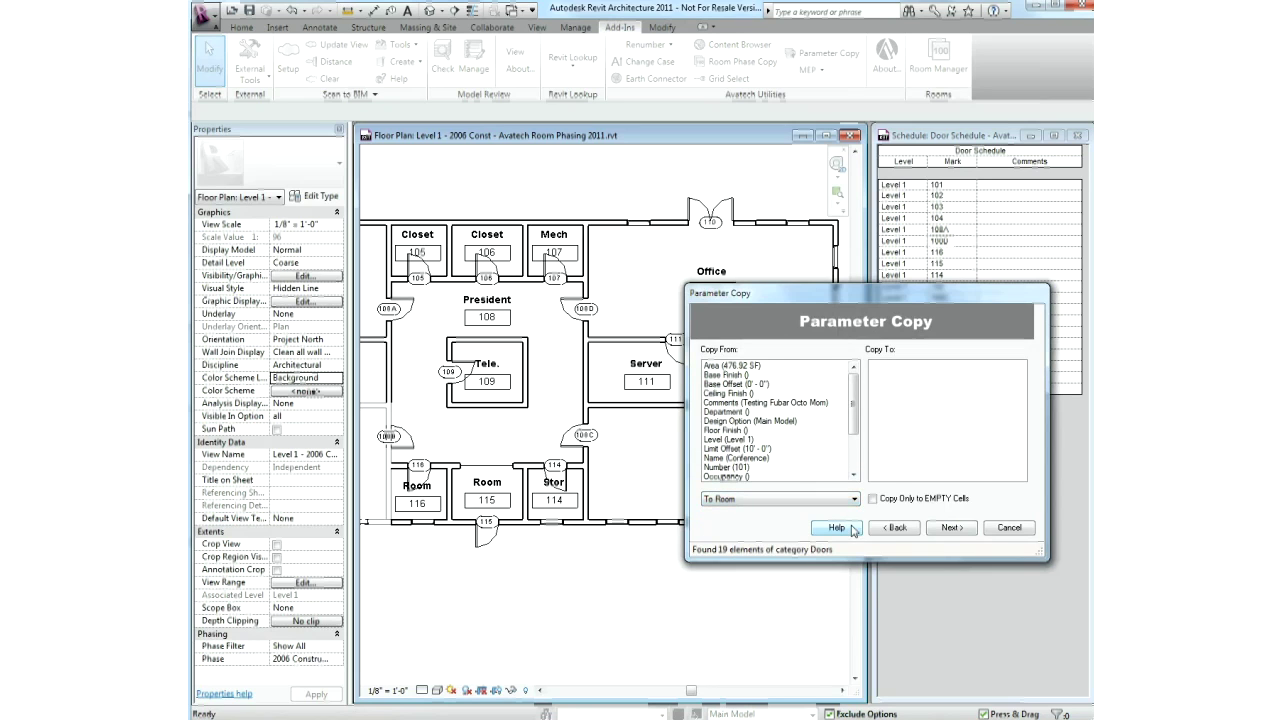
{"action": "scroll", "coordinate": [852, 430], "scroll_direction": "down", "scroll_amount": 1}
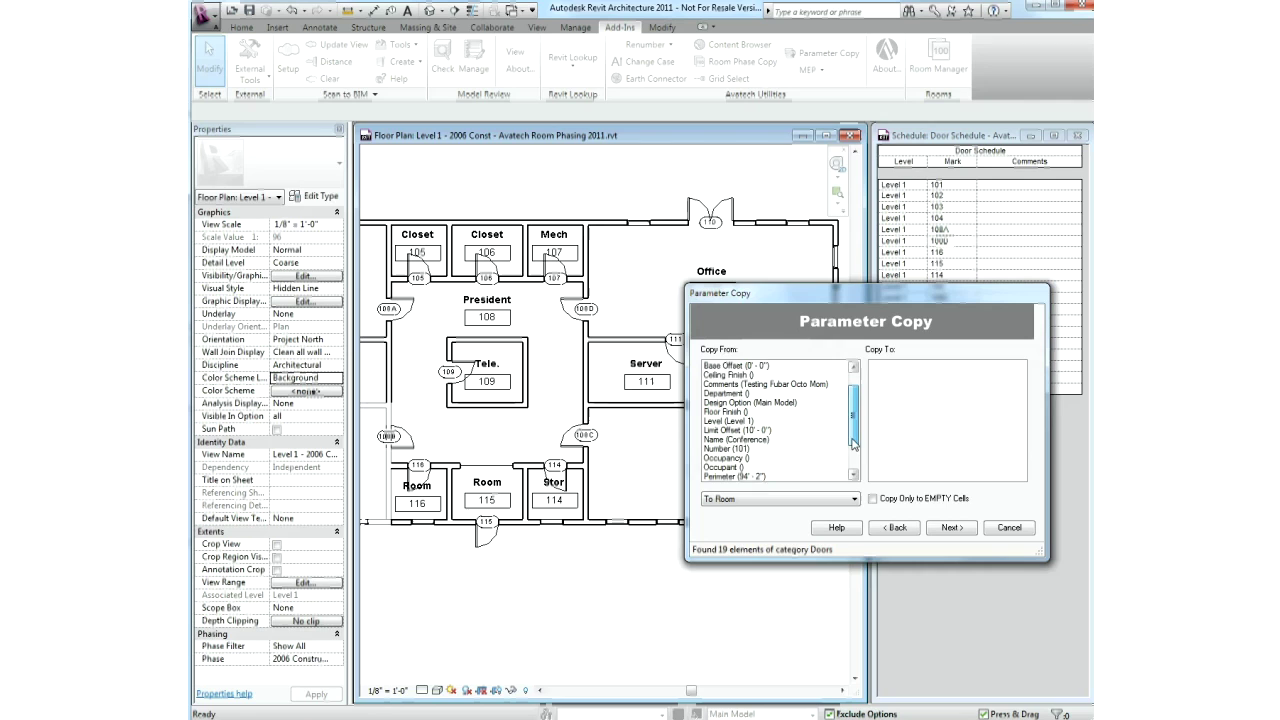
{"action": "left_click", "coordinate": [750, 431]}
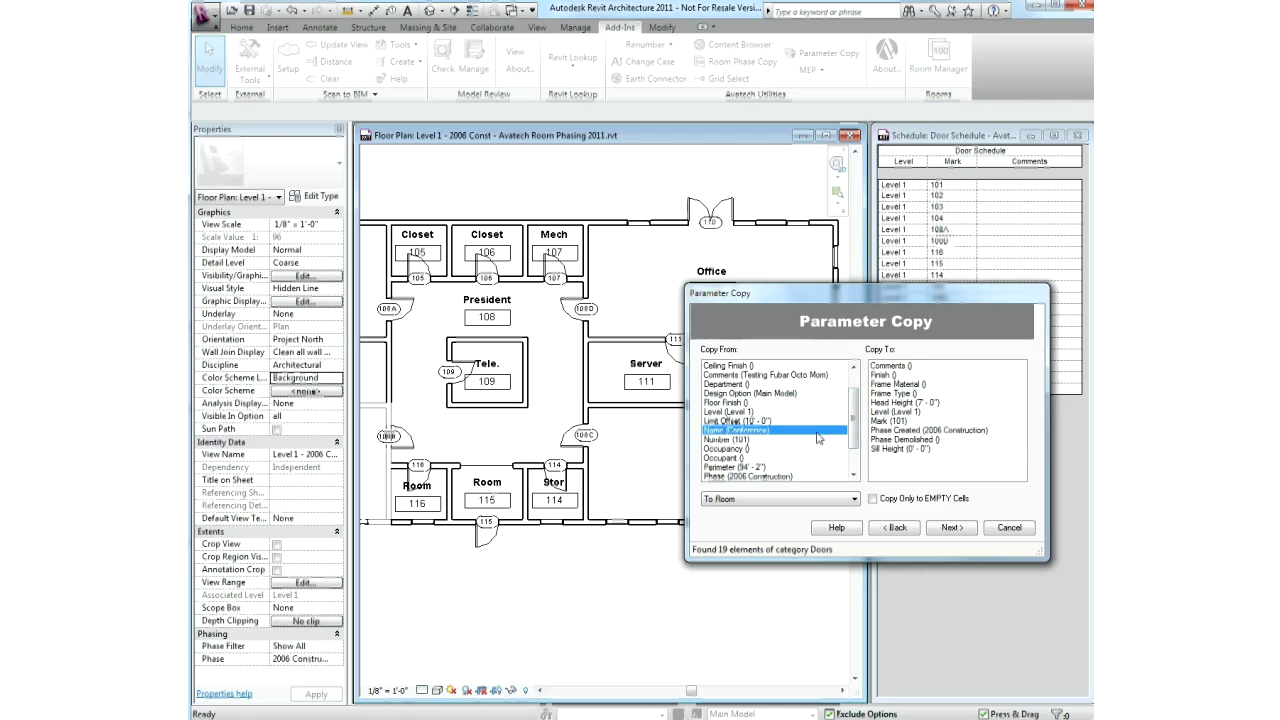
{"action": "left_click", "coordinate": [886, 366]}
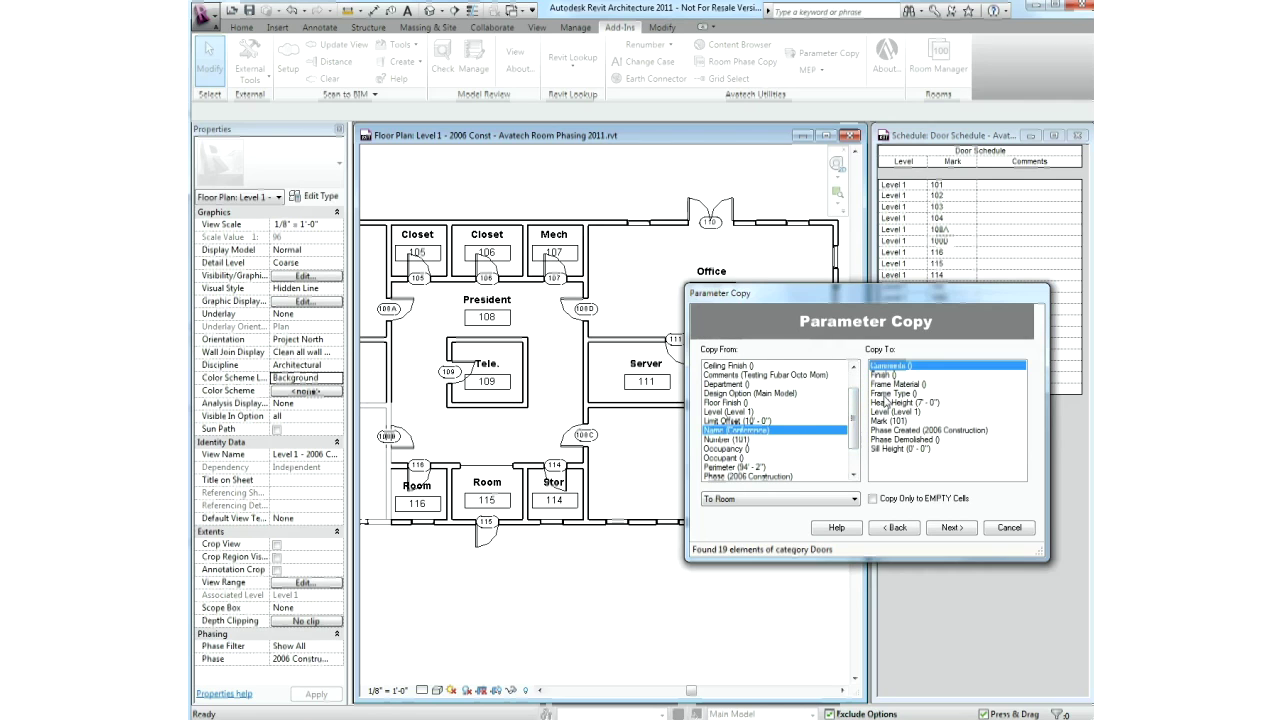
{"action": "left_click", "coordinate": [949, 527]}
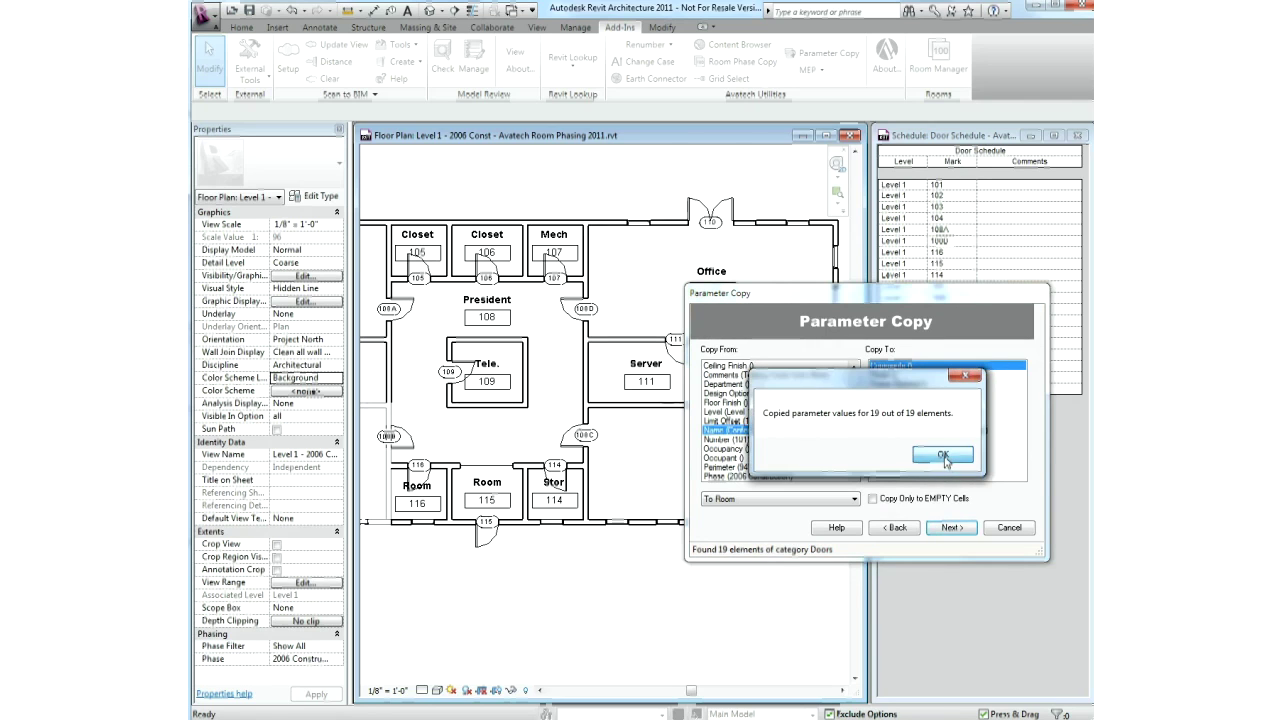
{"action": "left_click", "coordinate": [943, 456]}
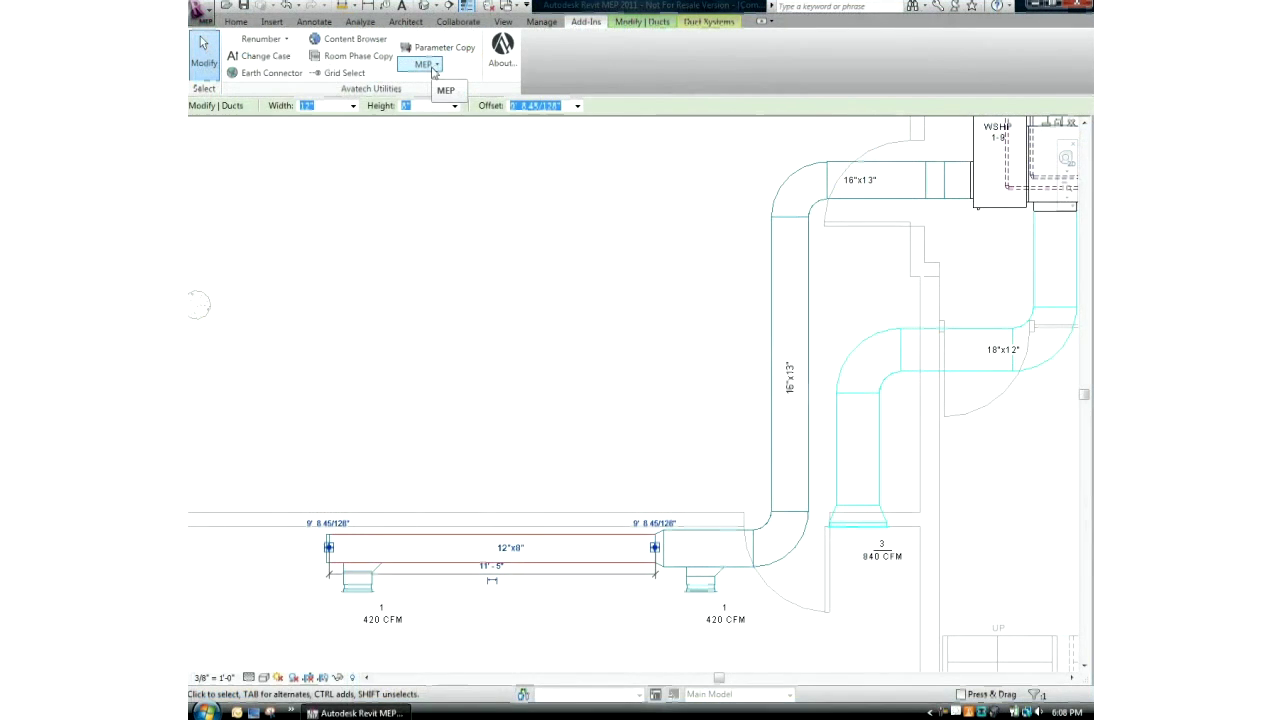
- Open the MEP Parameter Tool for the selected 12"x8" duct's system and set the System Abbreviation to SA
{"action": "left_click", "coordinate": [432, 68]}
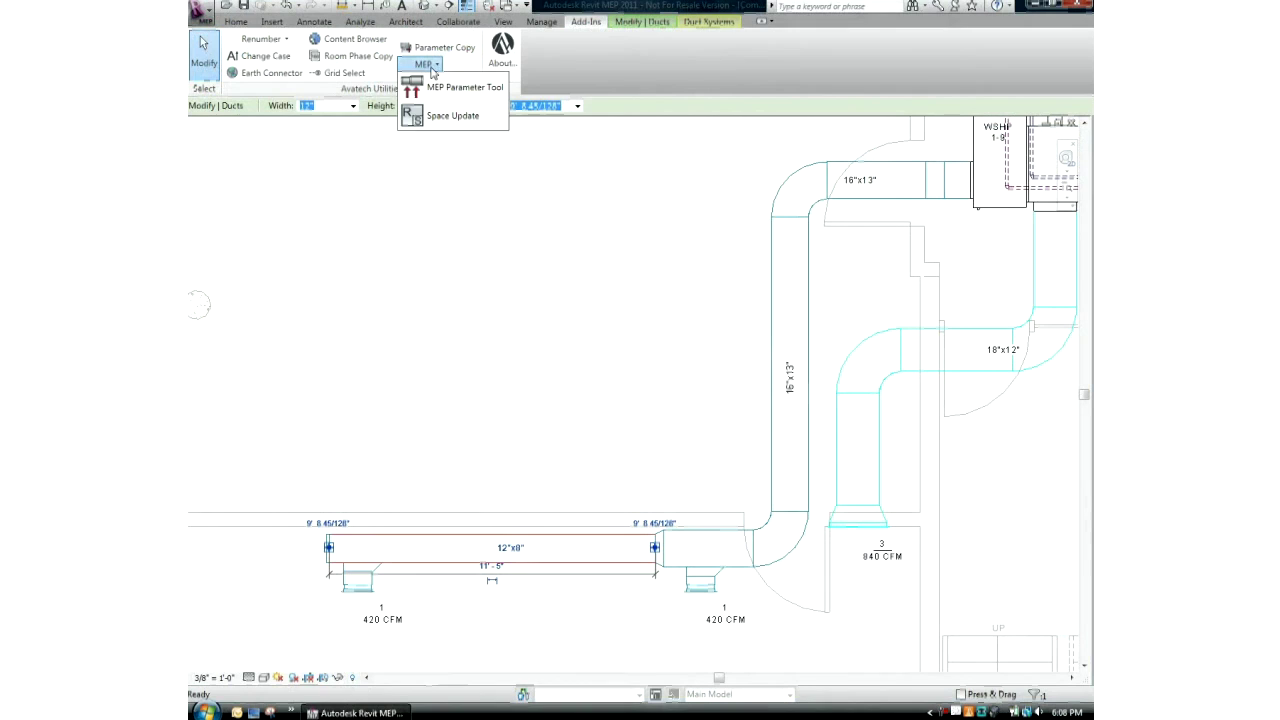
{"action": "left_click", "coordinate": [476, 89]}
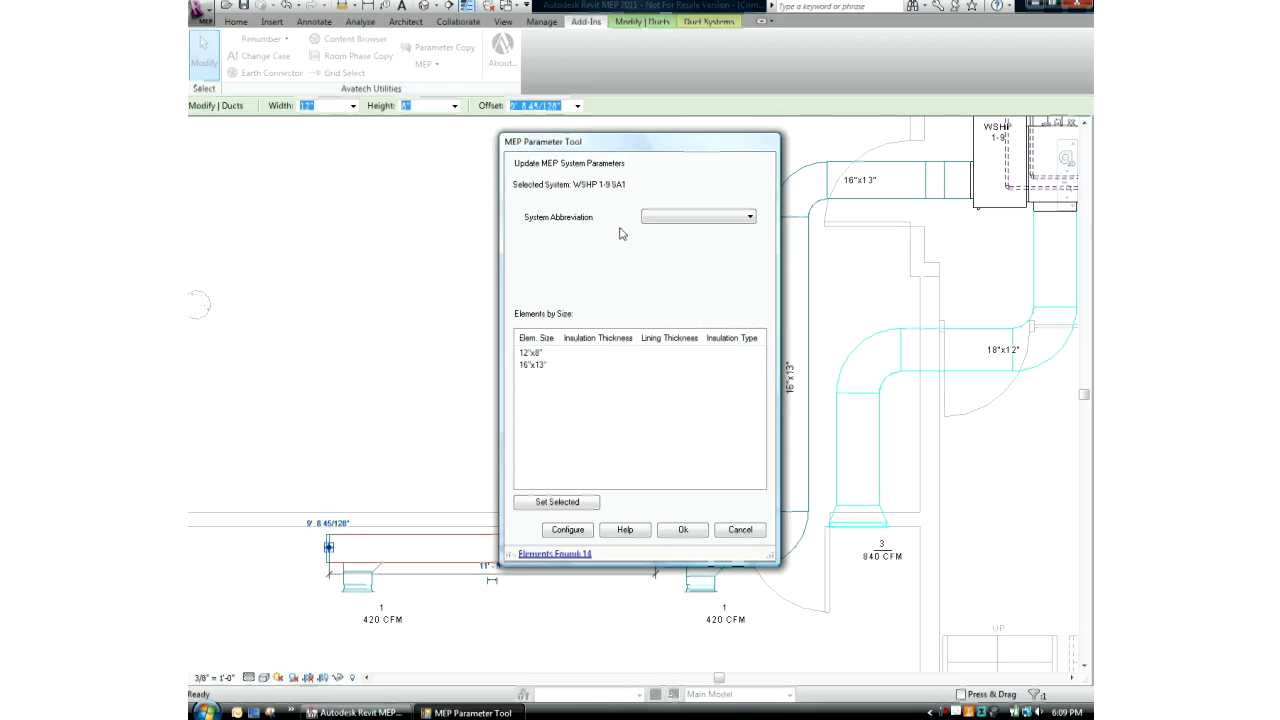
{"action": "left_click", "coordinate": [744, 222]}
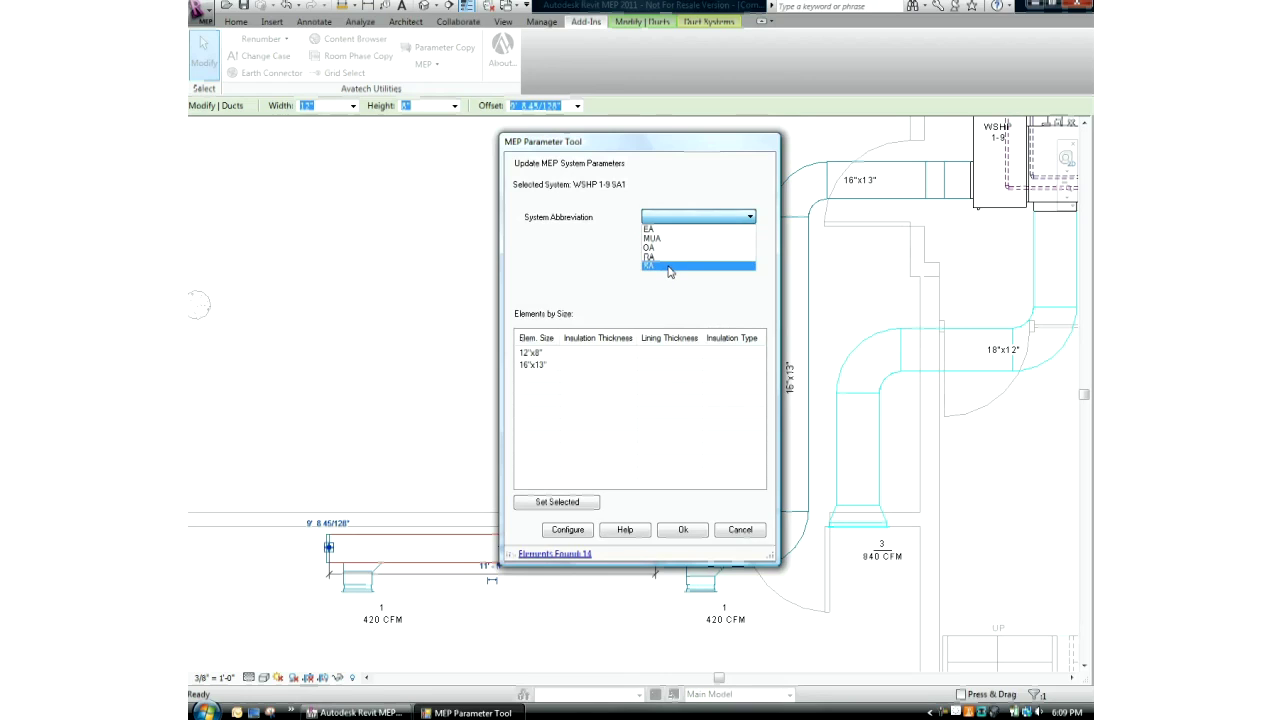
{"action": "left_click", "coordinate": [670, 266]}
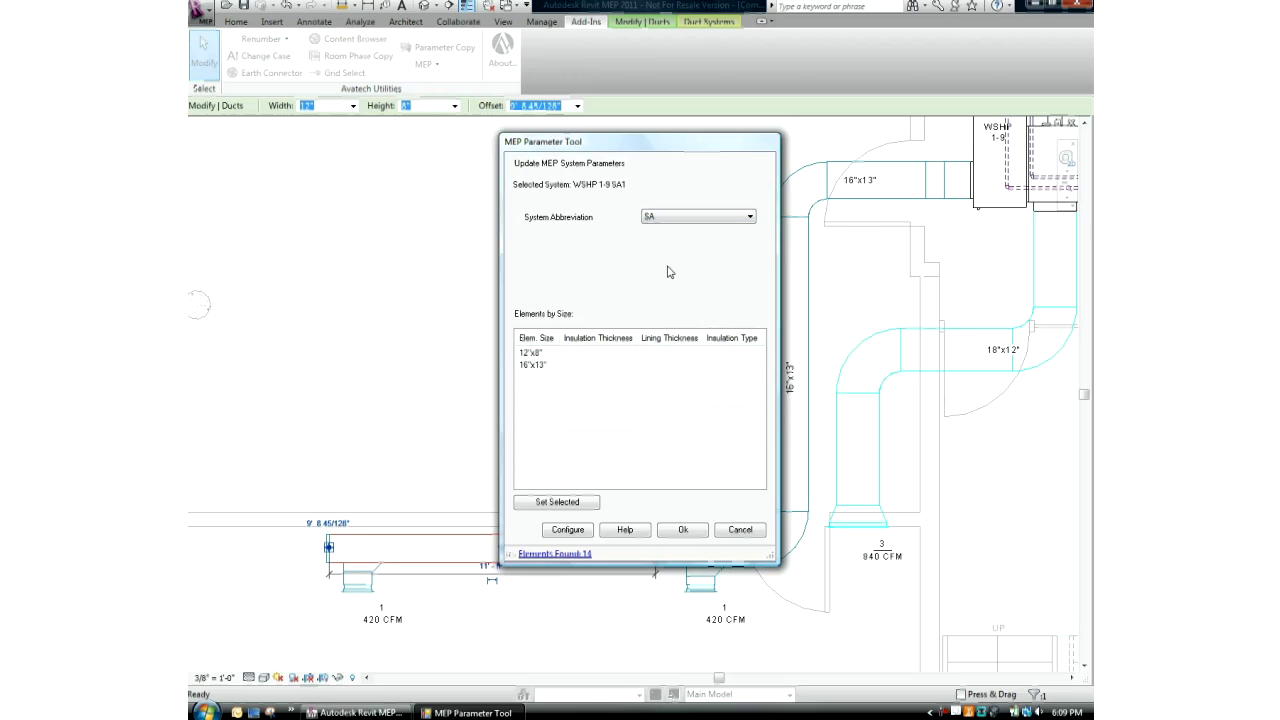
- Apply a 1" Insulation Thickness to the 12"x8" and 16"x13" elements, leaving Lining Thickness and Insulation Type out
{"action": "left_click", "coordinate": [540, 354]}
{"action": "left_click", "coordinate": [538, 366], "text": "shift"}
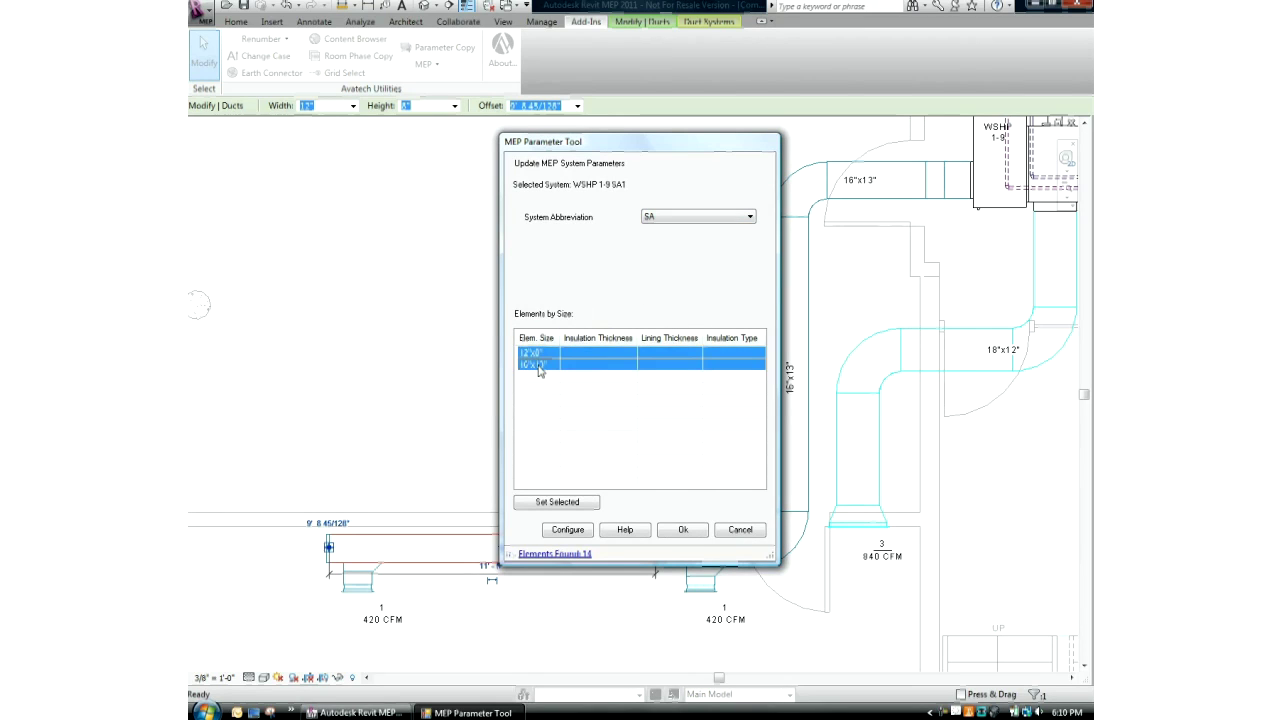
{"action": "left_click", "coordinate": [567, 504]}
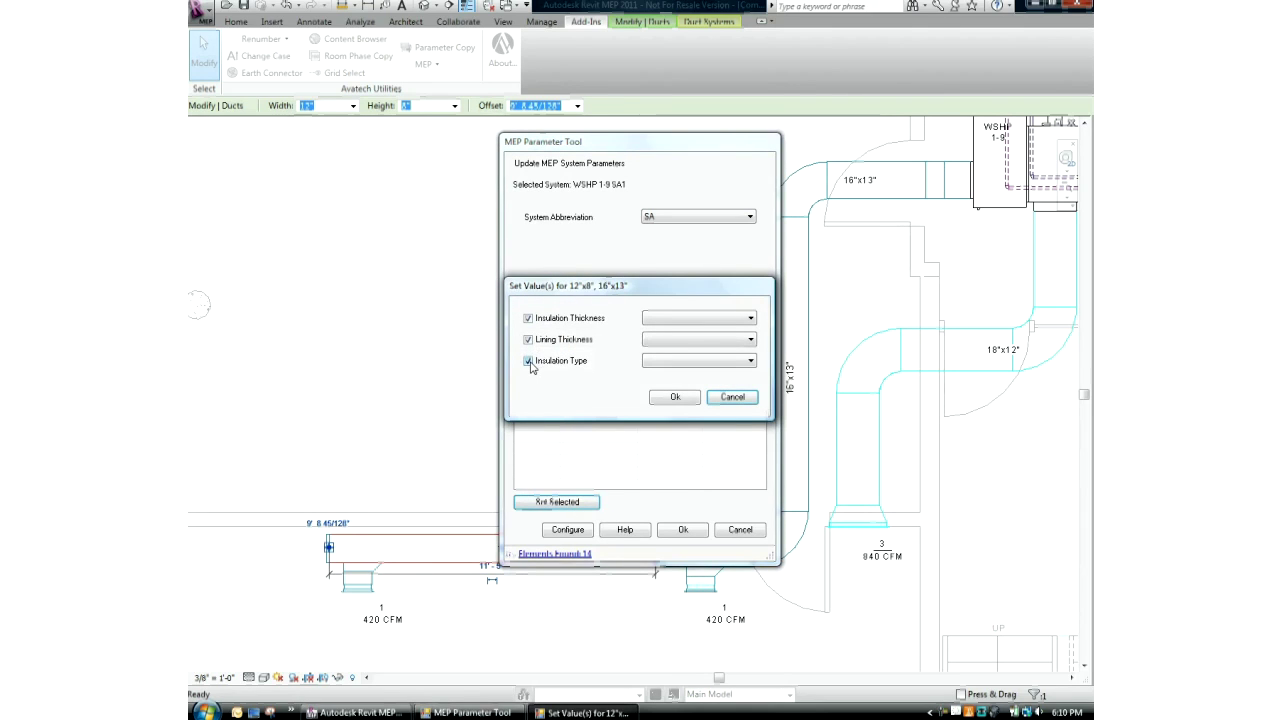
{"action": "left_click", "coordinate": [529, 362]}
{"action": "left_click", "coordinate": [688, 319]}
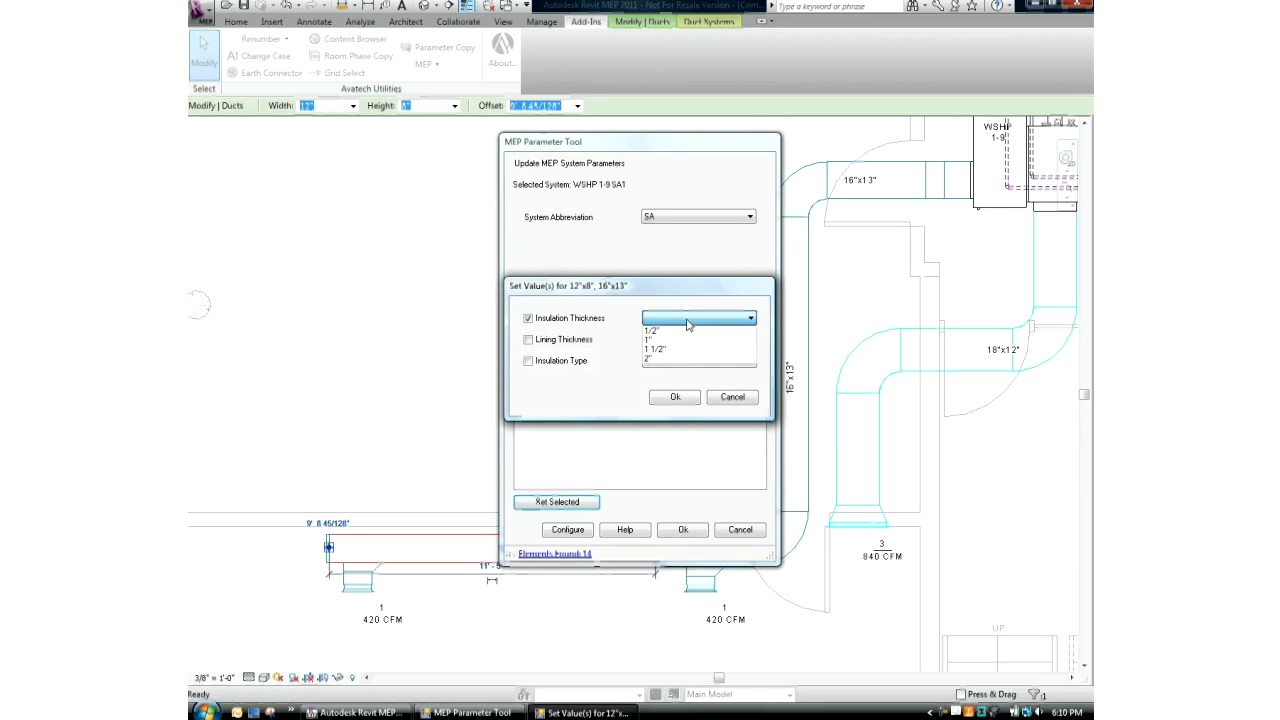
{"action": "left_click", "coordinate": [659, 344]}
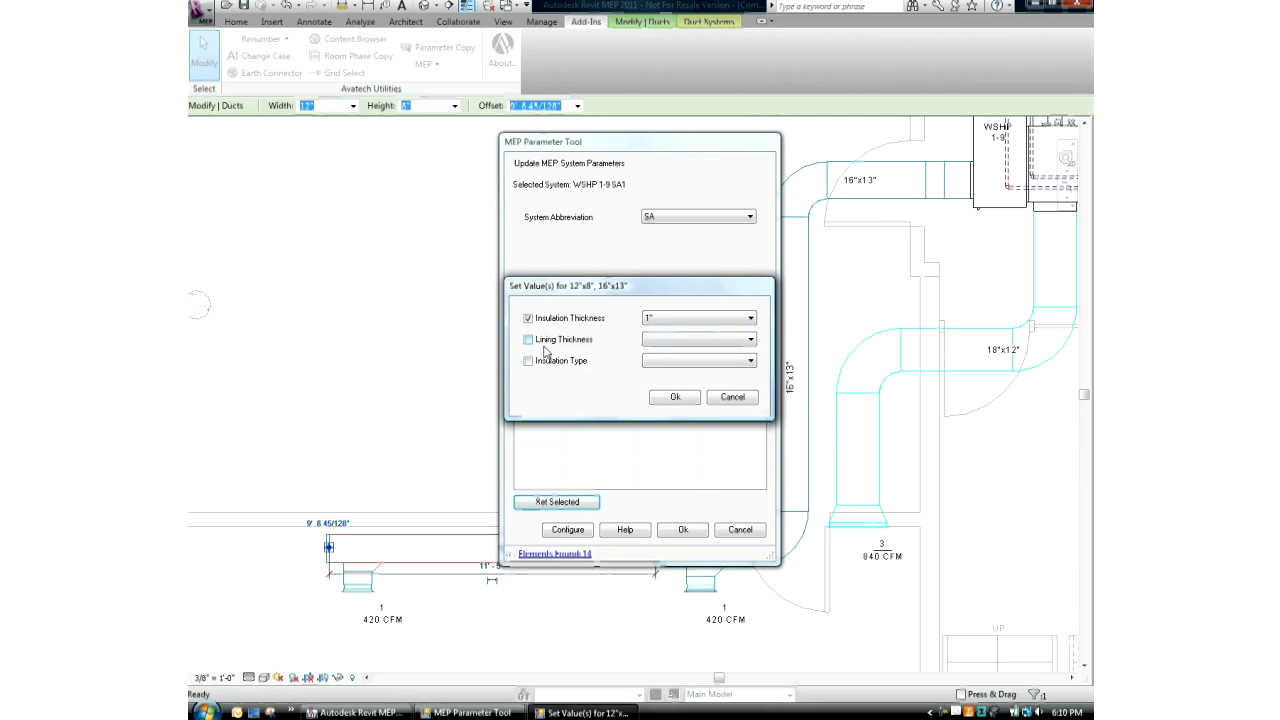
{"action": "left_click", "coordinate": [751, 340]}
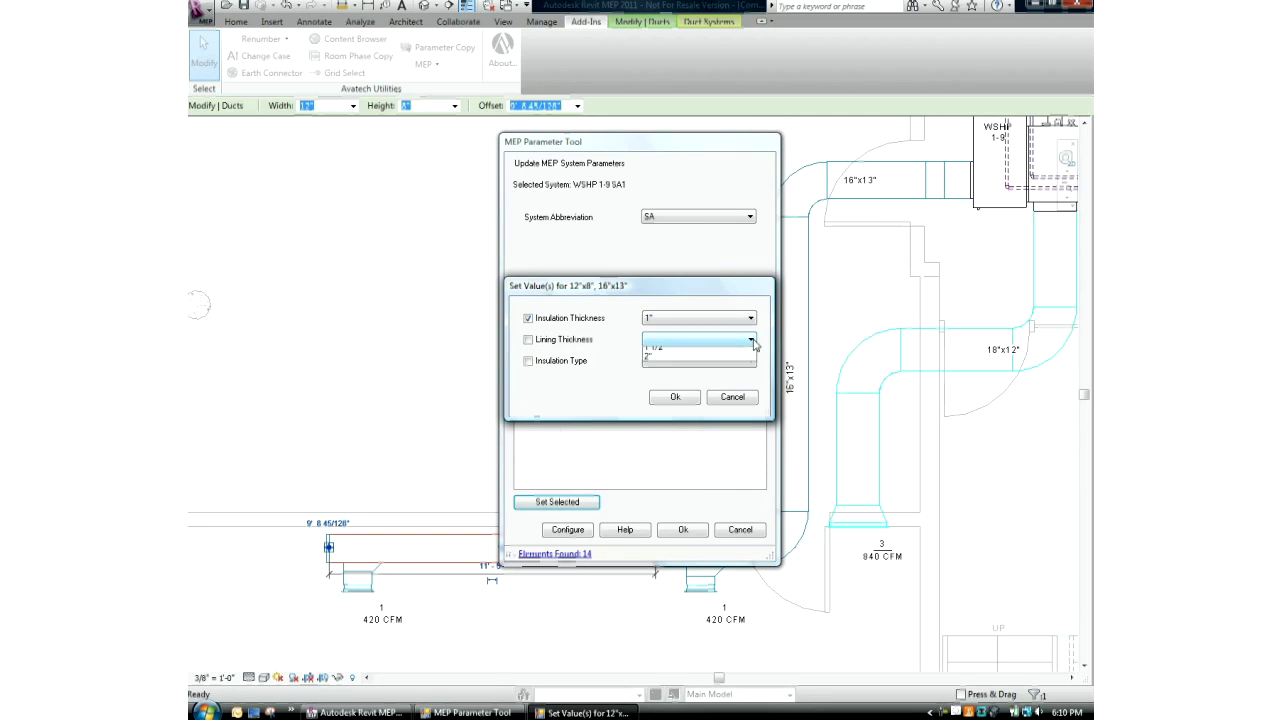
{"action": "left_click", "coordinate": [752, 341]}
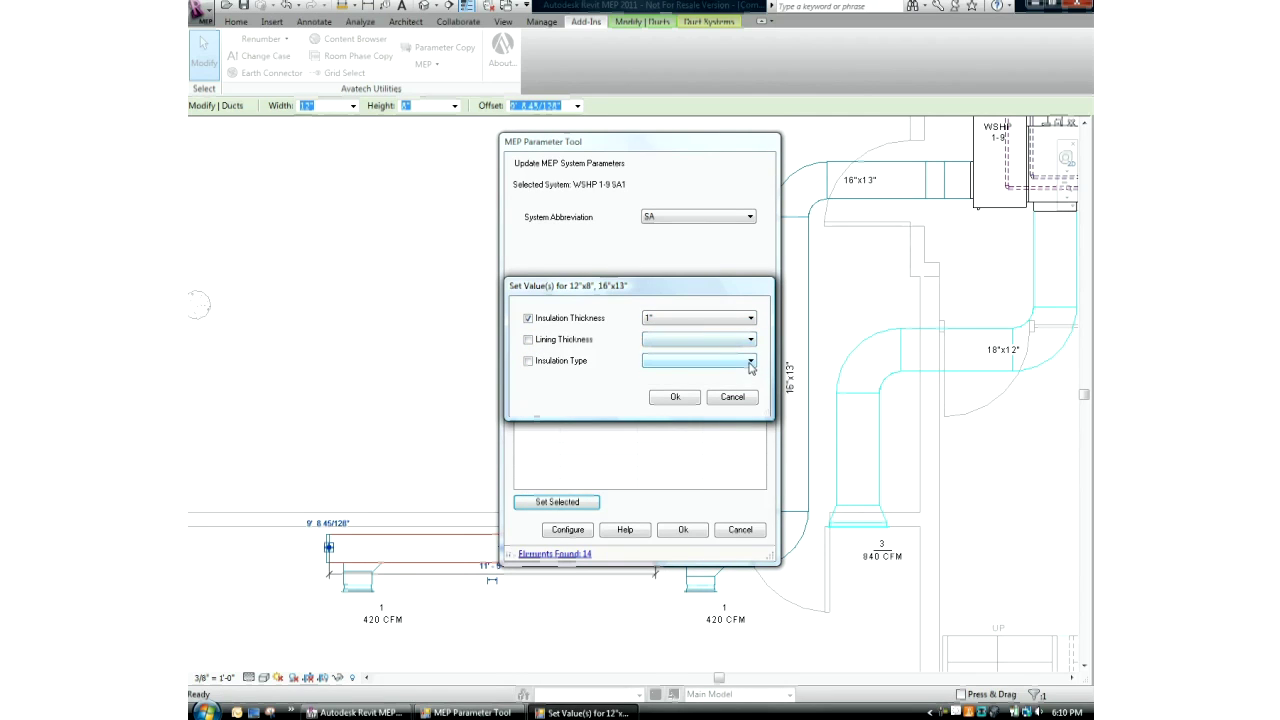
{"action": "left_click", "coordinate": [750, 362]}
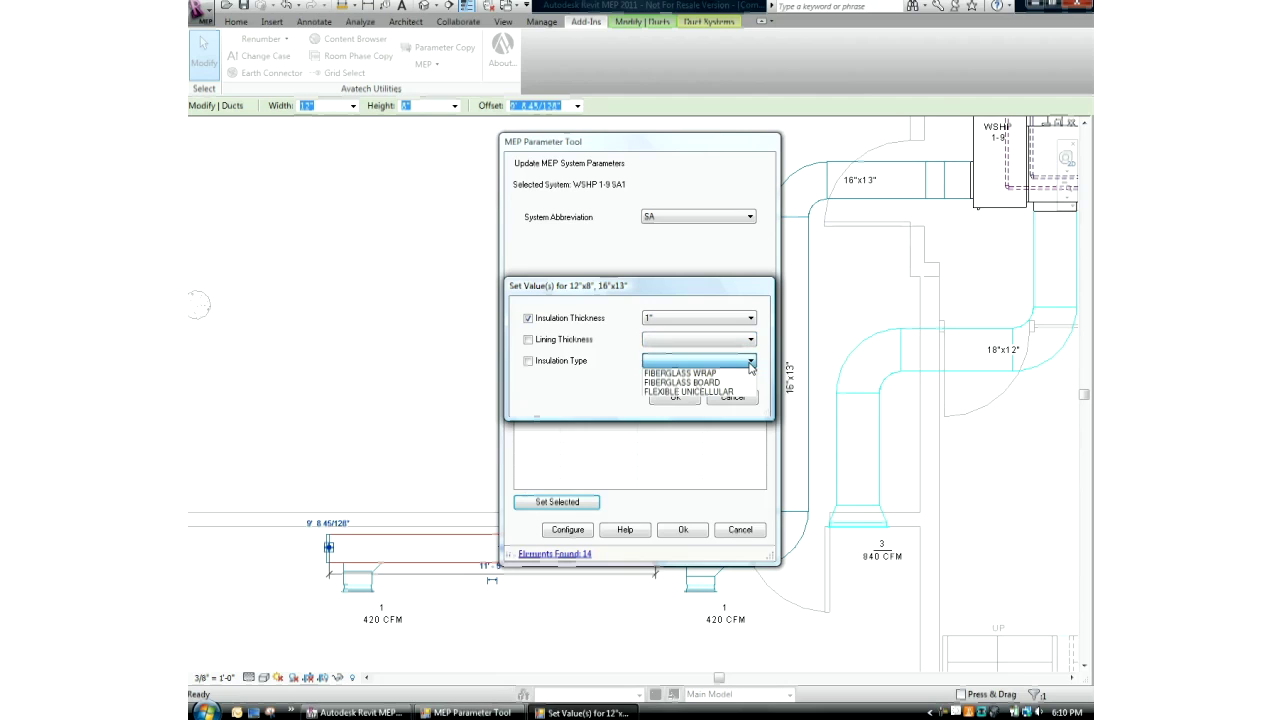
{"action": "left_click", "coordinate": [750, 364]}
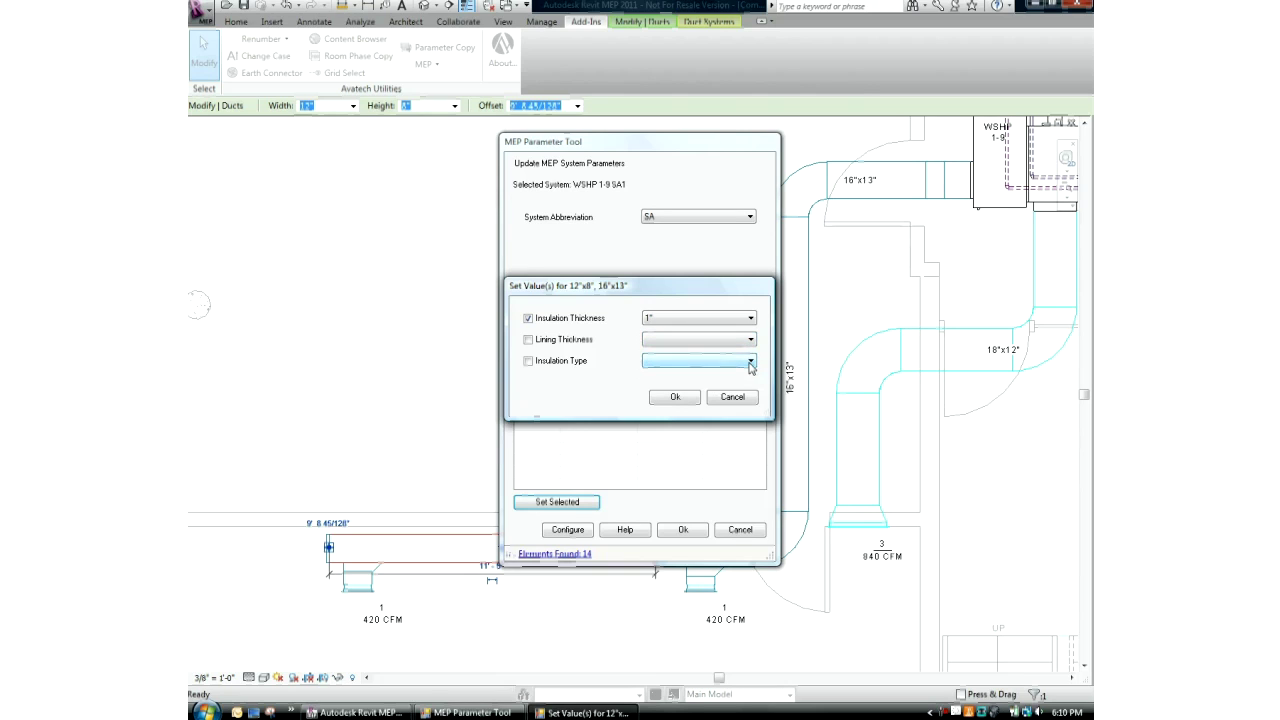
{"action": "left_click", "coordinate": [674, 399]}
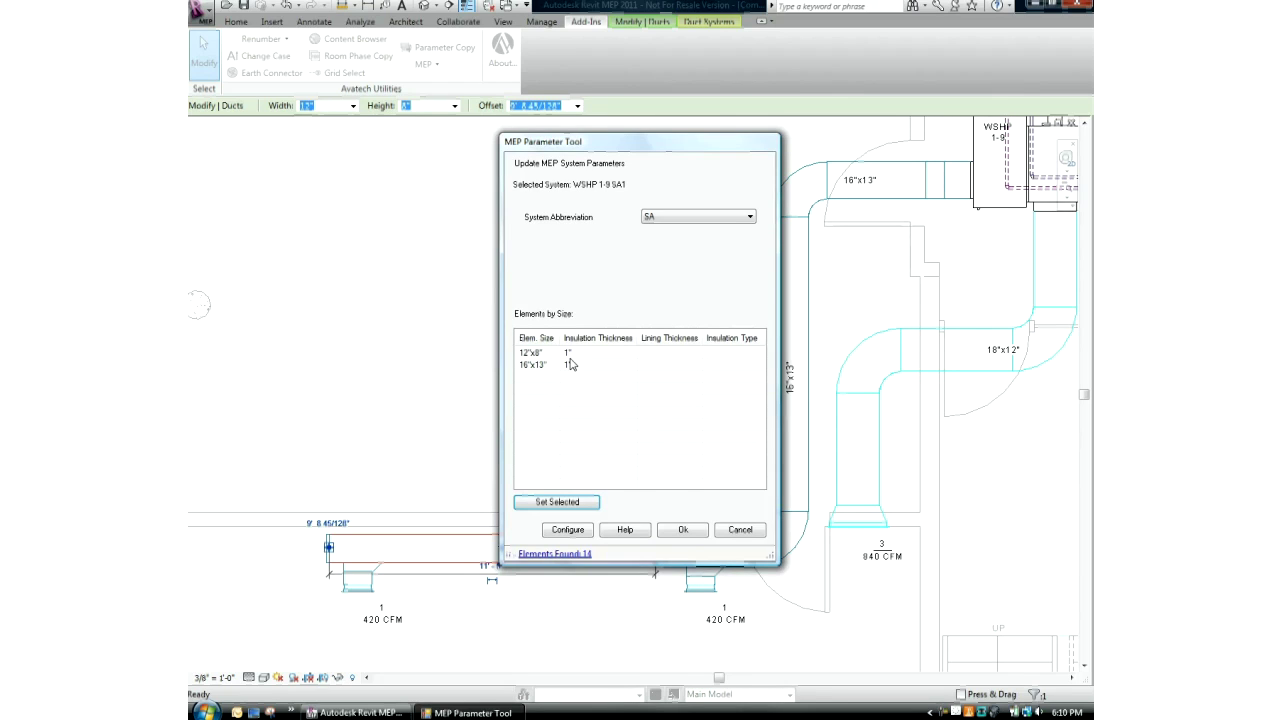
{"action": "left_click", "coordinate": [681, 531]}
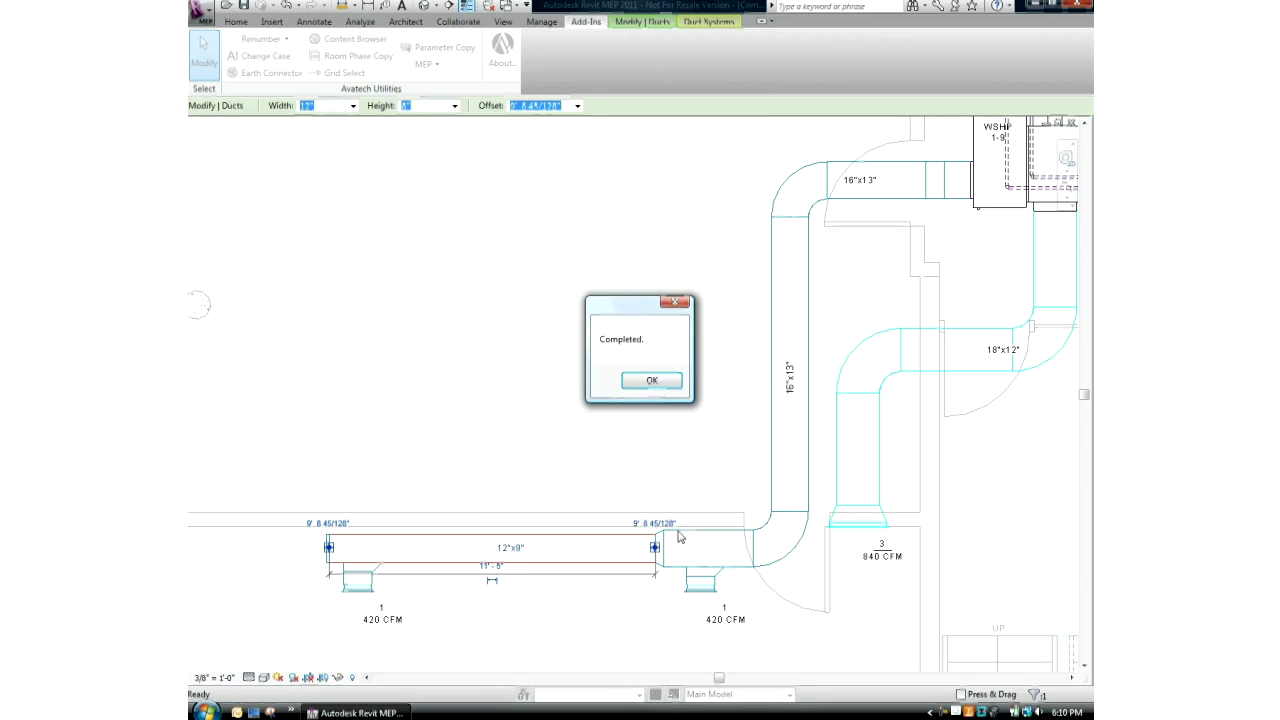
{"action": "left_click", "coordinate": [654, 382]}
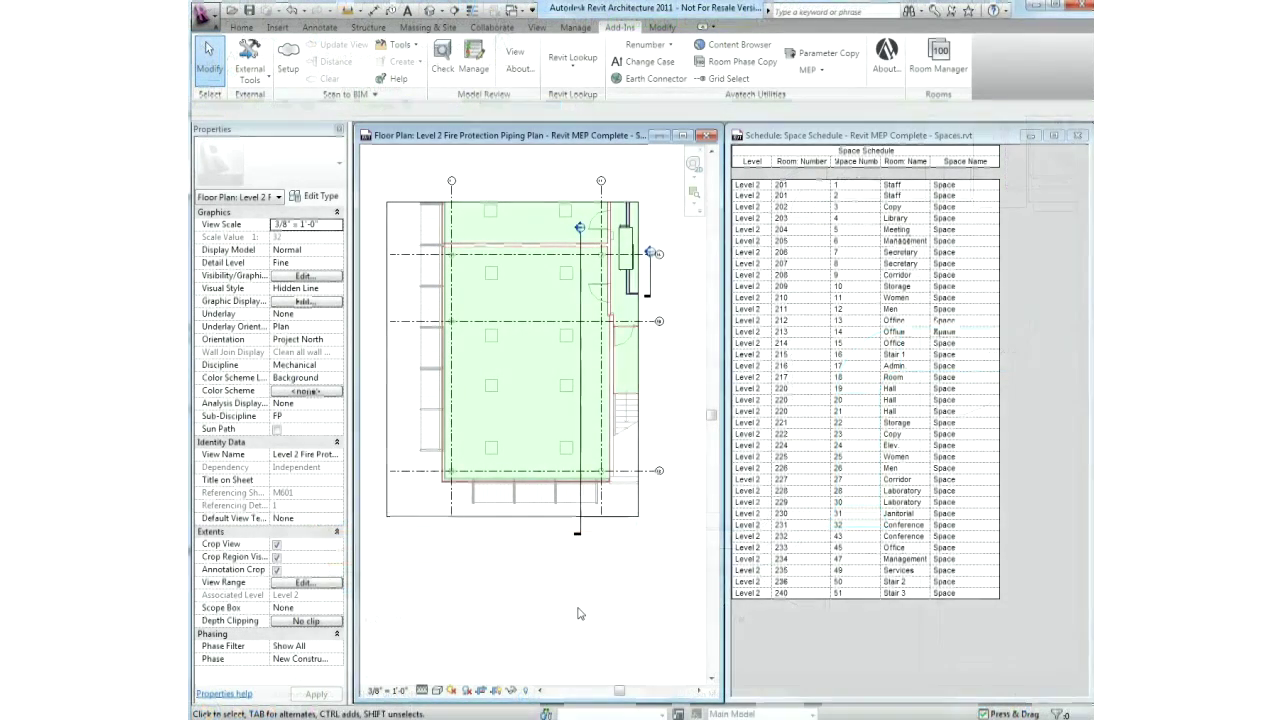
- Use Space Update to give all spaces in the model their associated room names and numbers from New Construction, then inspect the large office space
{"action": "left_click", "coordinate": [531, 389]}
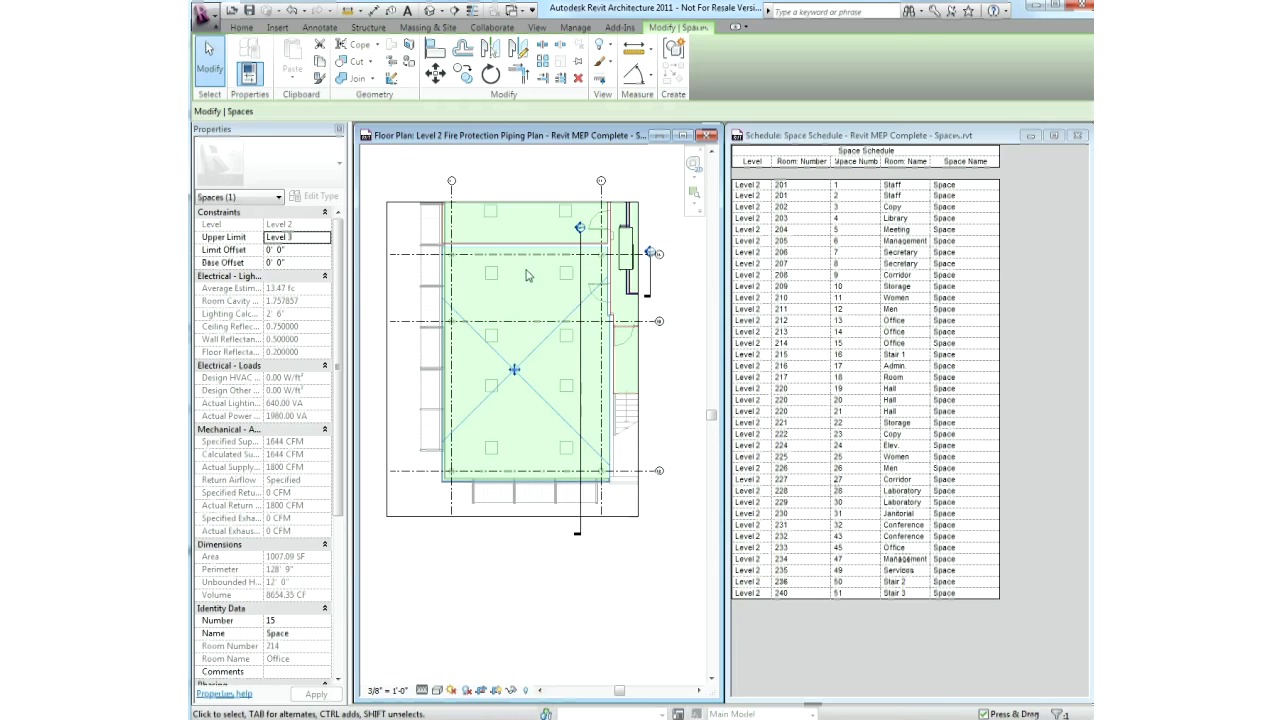
{"action": "left_click", "coordinate": [558, 176]}
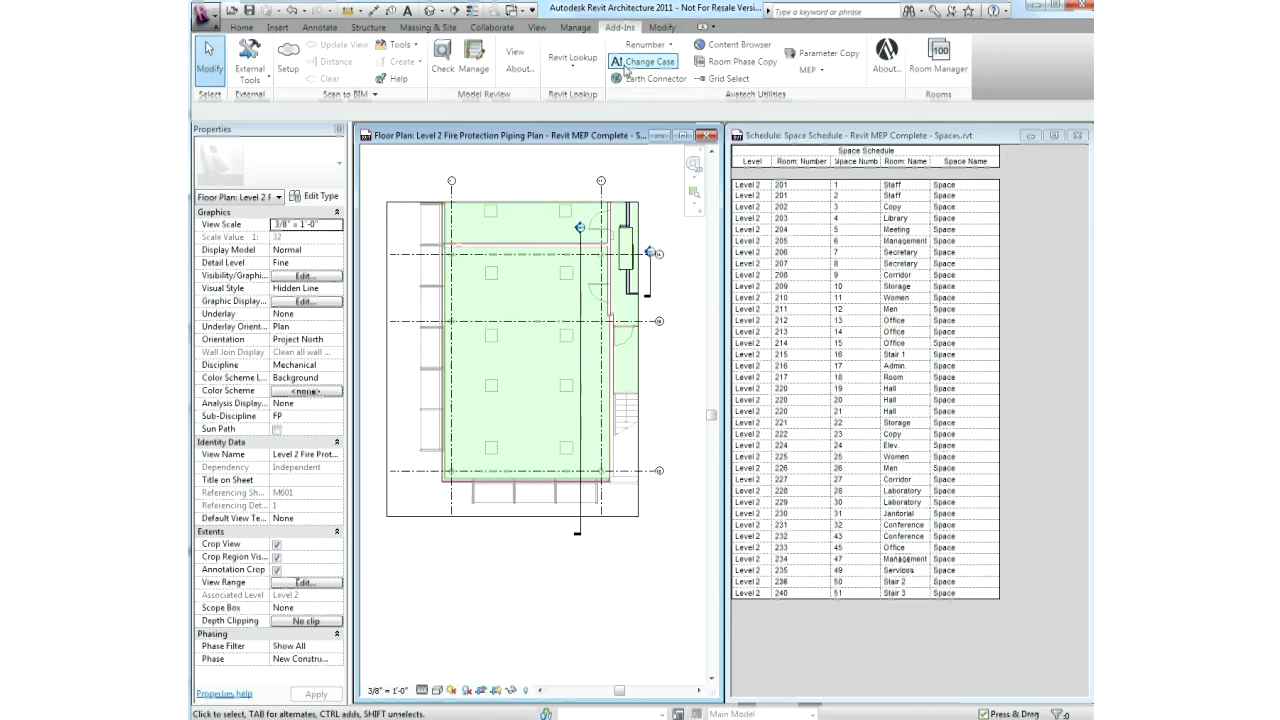
{"action": "left_click", "coordinate": [818, 72]}
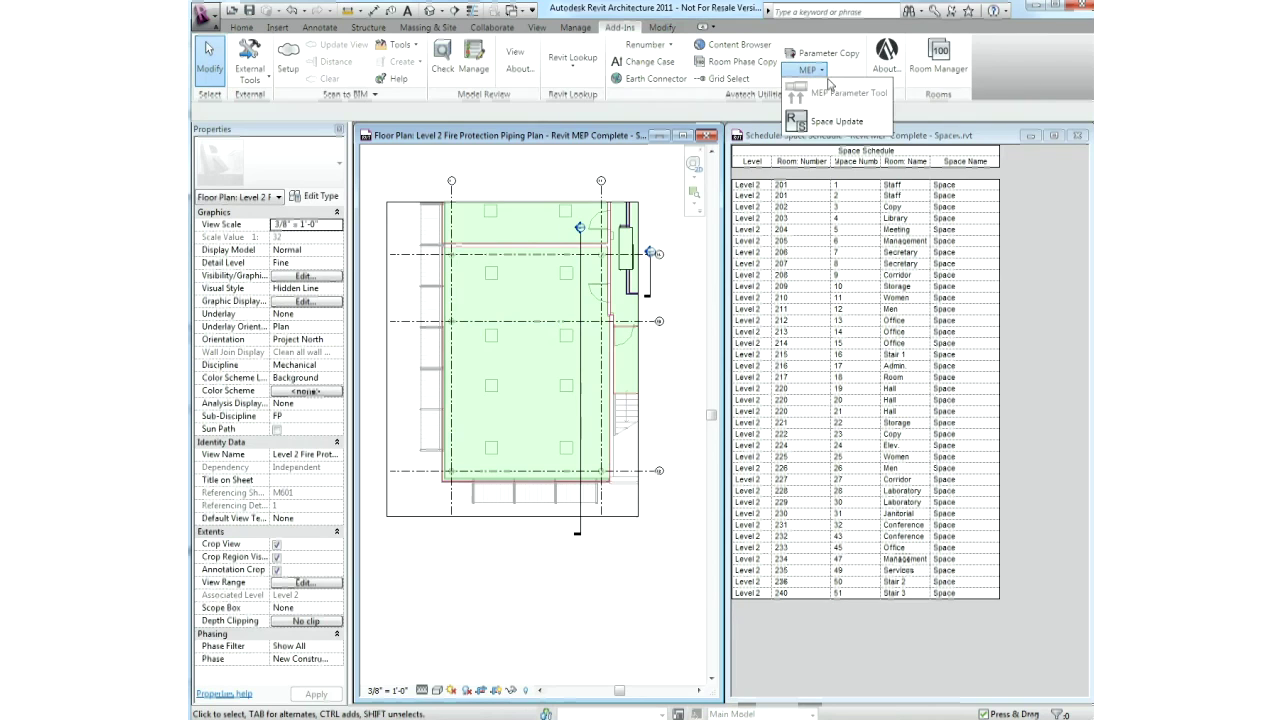
{"action": "left_click", "coordinate": [826, 122]}
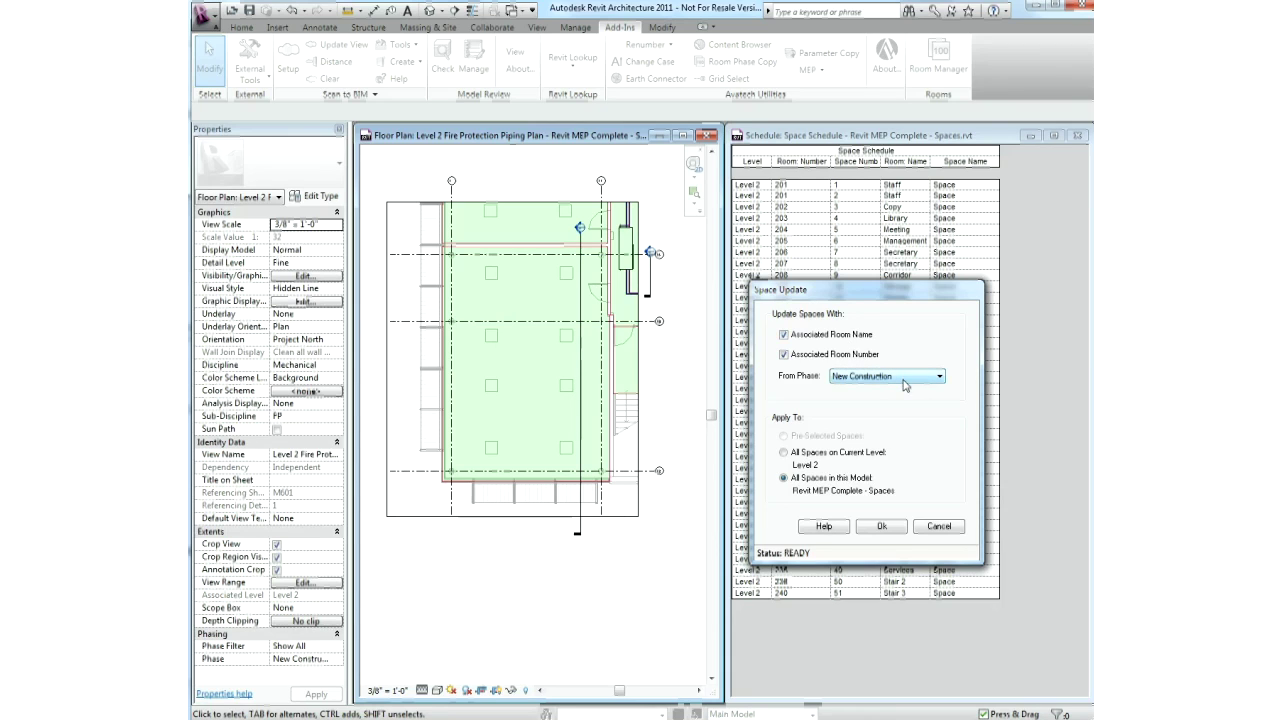
{"action": "left_click", "coordinate": [880, 527]}
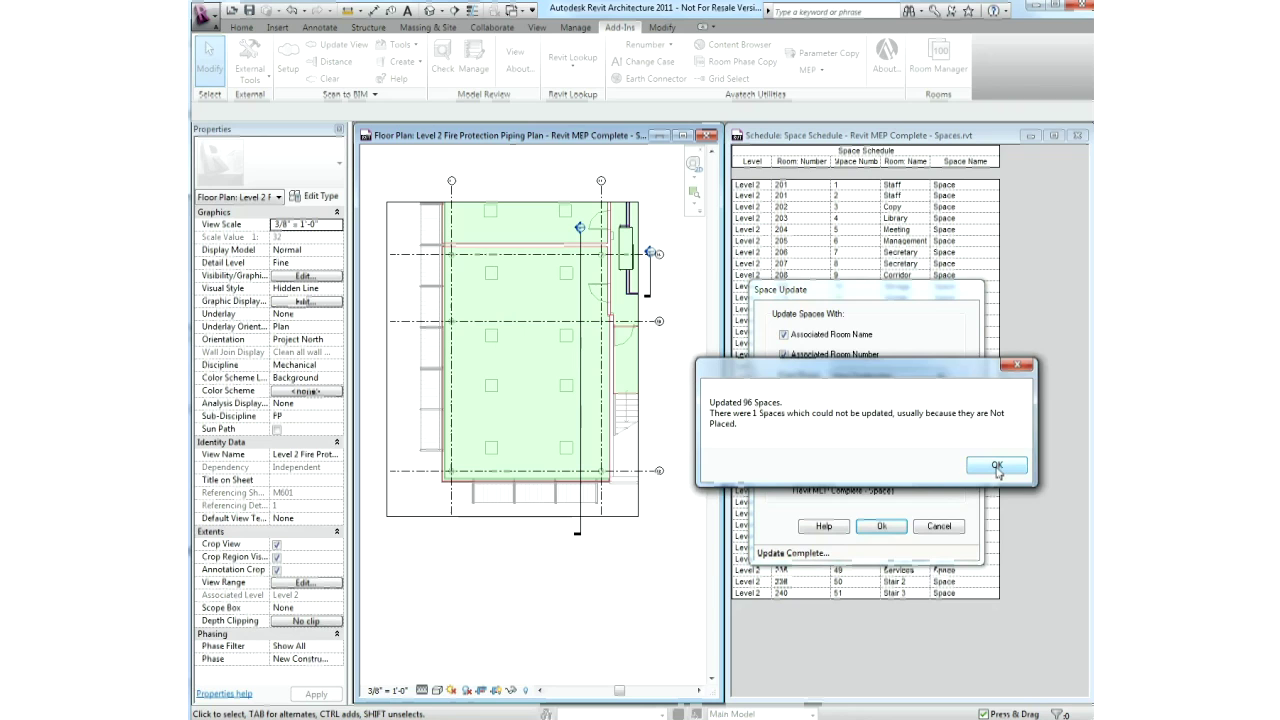
{"action": "left_click", "coordinate": [997, 468]}
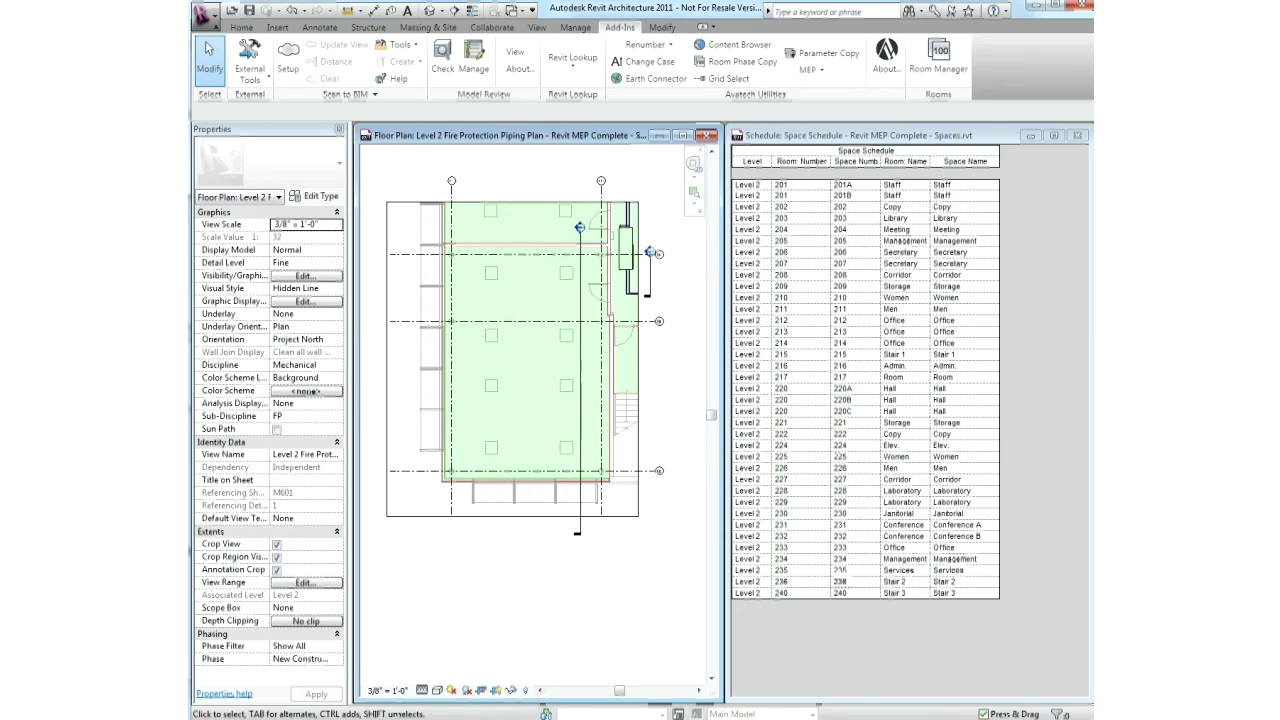
{"action": "left_click", "coordinate": [531, 388]}
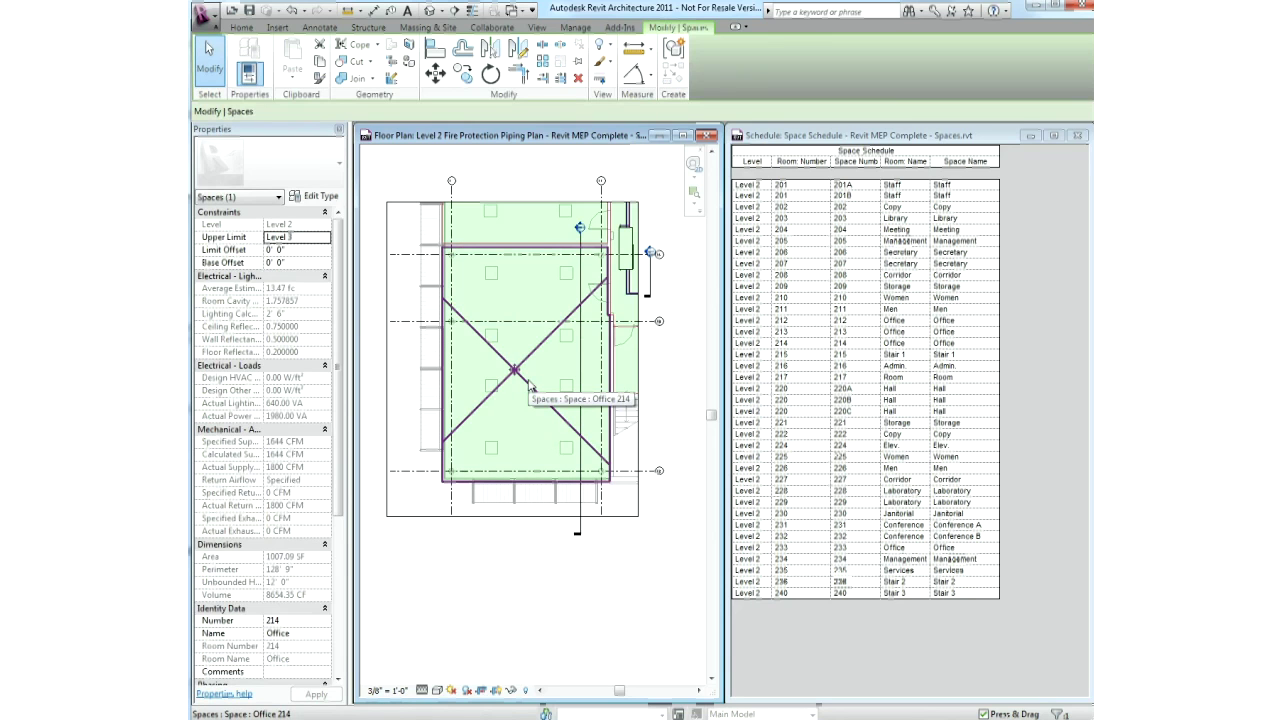